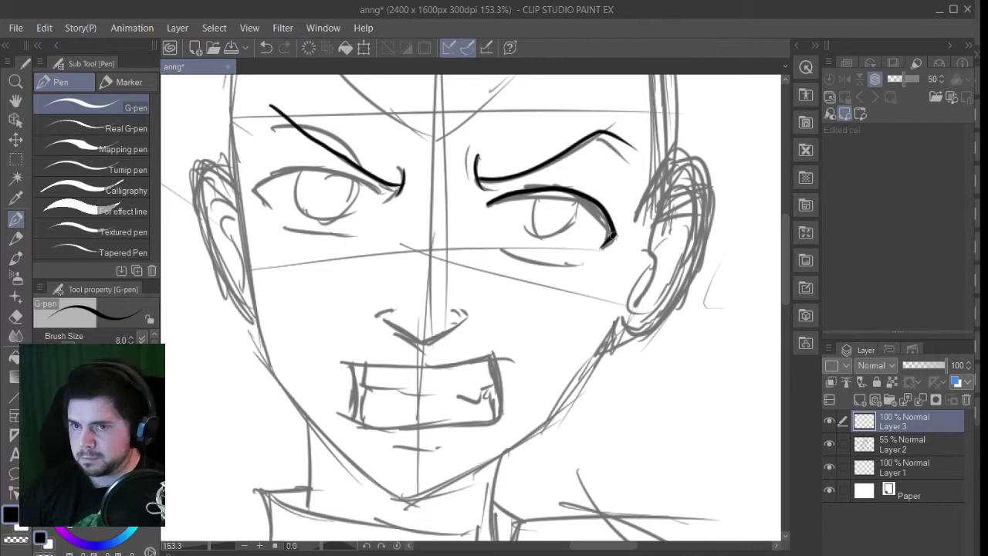
# - Ink the iris and lower lid of the character's left eye and the lid lines of the right eye over the sketch
pyautogui.moveTo(428, 210); pyautogui.dragTo(514, 228)
pyautogui.moveTo(462, 148); pyautogui.dragTo(488, 197)
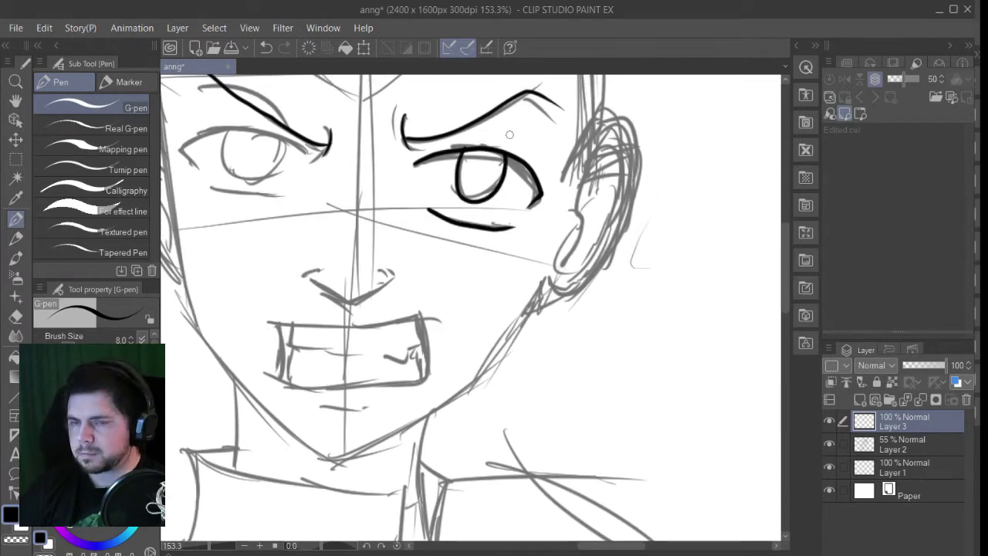
pyautogui.moveTo(510, 135); pyautogui.dragTo(635, 205)
pyautogui.moveTo(437, 225)
pyautogui.mouseDown()
pyautogui.moveTo(398, 207)
pyautogui.moveTo(321, 209)
pyautogui.mouseUp()
pyautogui.moveTo(337, 269); pyautogui.dragTo(435, 279)
pyautogui.moveTo(353, 223)
pyautogui.mouseDown()
pyautogui.moveTo(364, 261)
pyautogui.moveTo(229, 157)
pyautogui.mouseUp()
pyautogui.hotkey('ctrl', 'z')
pyautogui.moveTo(212, 200); pyautogui.dragTo(278, 212)
# - Ink the nose and the rectangular outline of the clenched mouth over the sketch with the G-pen
pyautogui.moveTo(607, 345); pyautogui.dragTo(533, 281)
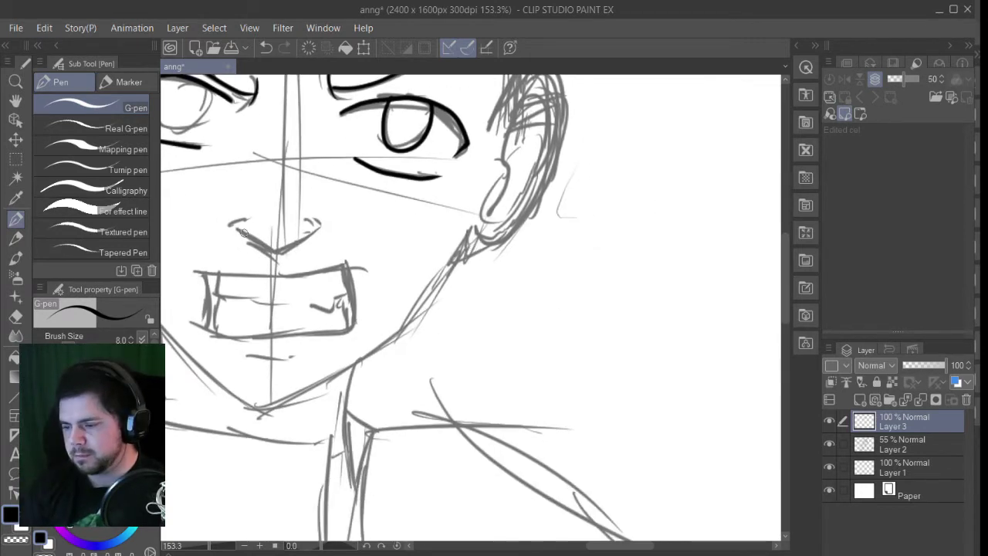
pyautogui.moveTo(312, 199)
pyautogui.mouseDown()
pyautogui.moveTo(409, 130)
pyautogui.moveTo(420, 137)
pyautogui.mouseUp()
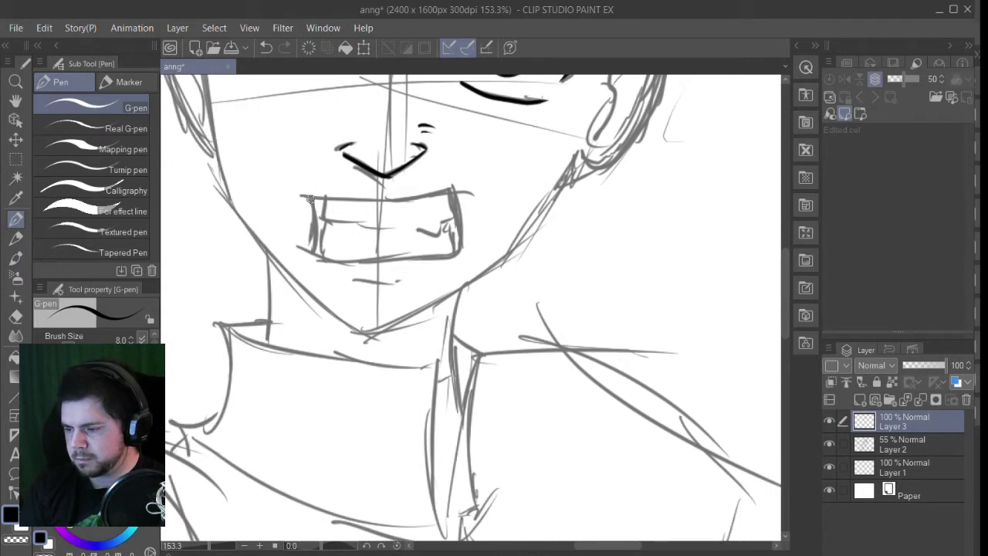
pyautogui.moveTo(309, 199); pyautogui.dragTo(438, 189)
pyautogui.hotkey('ctrl', 'z')
pyautogui.moveTo(312, 248)
pyautogui.mouseDown()
pyautogui.moveTo(310, 198)
pyautogui.moveTo(226, 126)
pyautogui.moveTo(337, 160)
pyautogui.moveTo(463, 167)
pyautogui.mouseUp()
pyautogui.moveTo(336, 222); pyautogui.dragTo(494, 230)
pyautogui.moveTo(699, 288); pyautogui.dragTo(633, 235)
pyautogui.hotkey('ctrl', 'z')
pyautogui.moveTo(547, 308); pyautogui.dragTo(512, 309)
pyautogui.moveTo(226, 167)
pyautogui.mouseDown()
pyautogui.moveTo(259, 179)
pyautogui.moveTo(390, 166)
pyautogui.mouseUp()
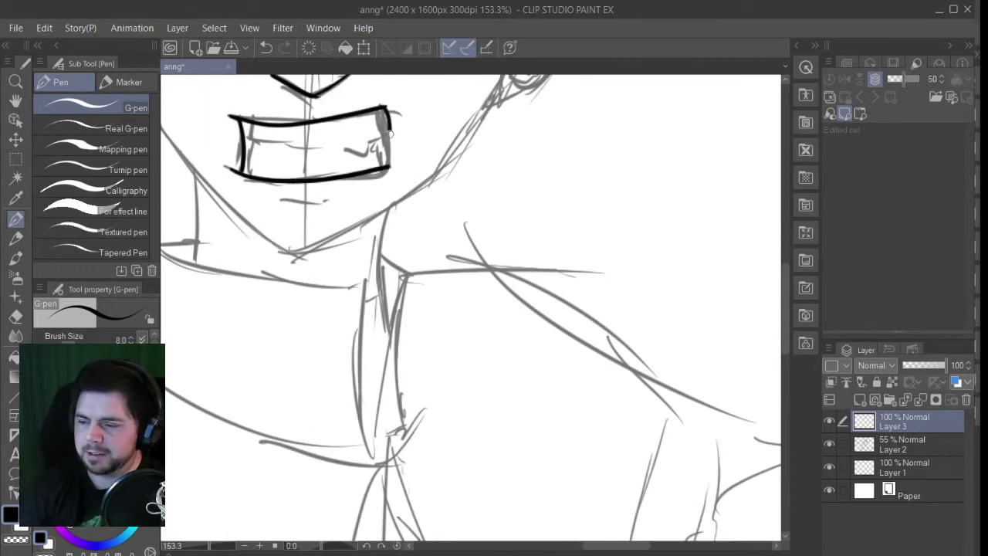
# - Ink the right eye's iris and the short lines inside and below the mouth
pyautogui.moveTo(283, 202); pyautogui.dragTo(329, 203)
pyautogui.moveTo(332, 147); pyautogui.dragTo(387, 308)
pyautogui.moveTo(339, 231); pyautogui.dragTo(383, 258)
pyautogui.moveTo(293, 150); pyautogui.dragTo(294, 221)
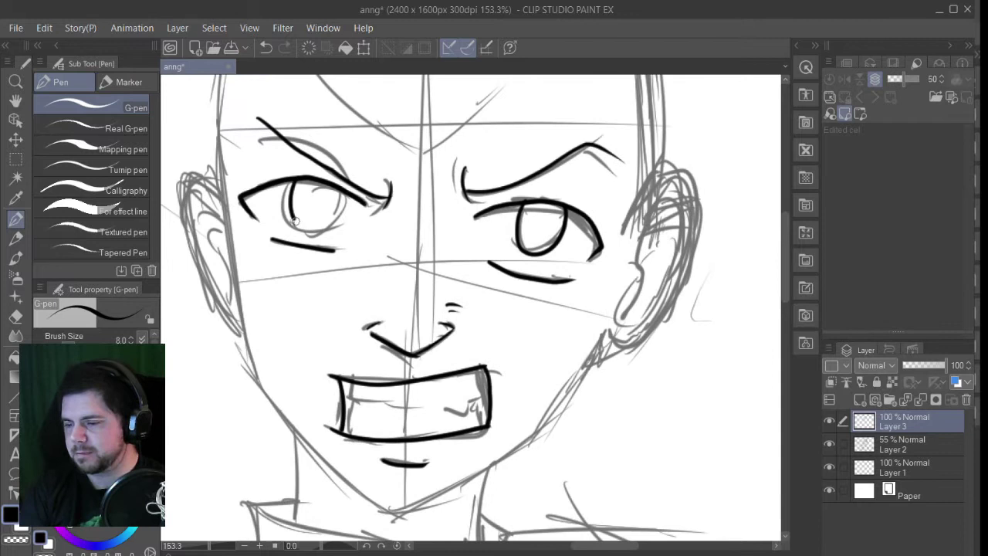
pyautogui.scroll(-5, 662, 409)
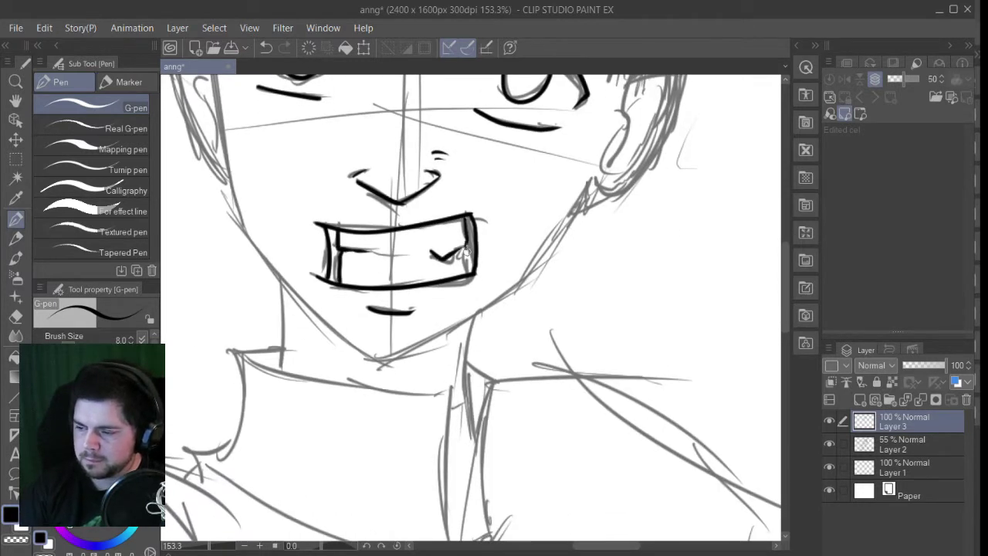
pyautogui.moveTo(351, 213)
pyautogui.mouseDown()
pyautogui.moveTo(505, 234)
pyautogui.moveTo(463, 286)
pyautogui.mouseUp()
# - Lasso the narrow strips at both corners of the mouth and fill them with black
pyautogui.press('m')
pyautogui.click(91, 158)
pyautogui.moveTo(305, 165)
pyautogui.mouseDown()
pyautogui.moveTo(370, 262)
pyautogui.moveTo(378, 430)
pyautogui.mouseUp()
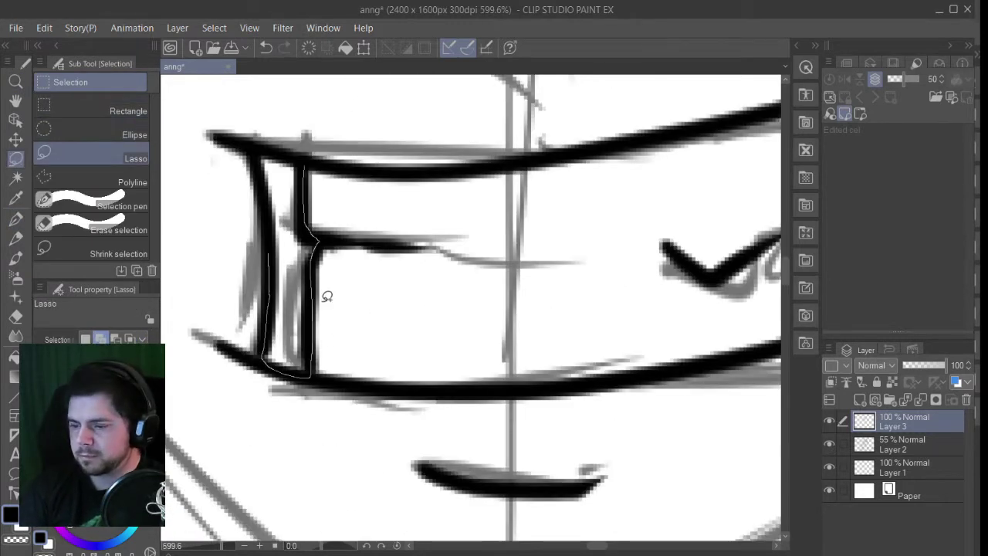
pyautogui.moveTo(328, 296); pyautogui.dragTo(337, 178)
pyautogui.moveTo(648, 371); pyautogui.dragTo(400, 418)
pyautogui.moveTo(550, 286); pyautogui.dragTo(567, 156)
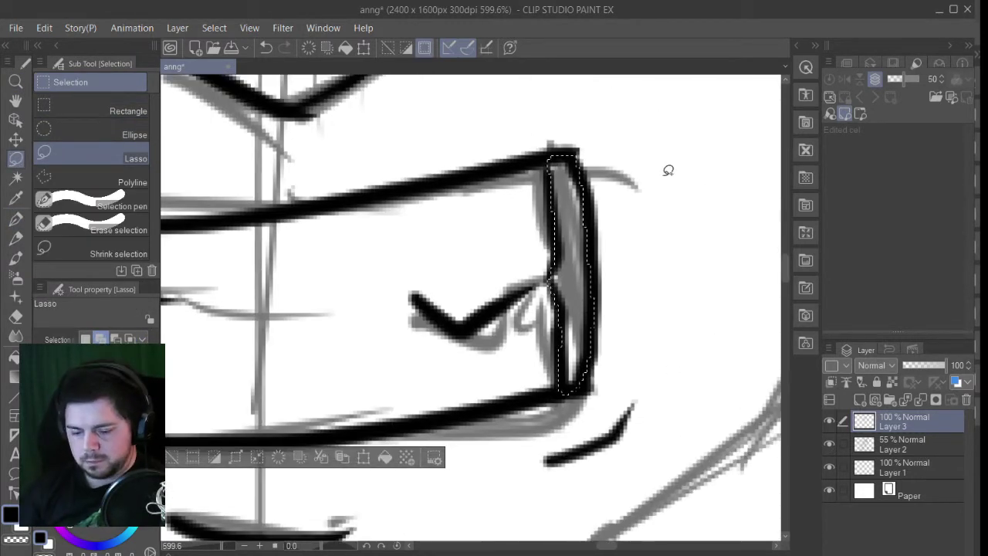
pyautogui.hotkey('alt', 'BackSpace')
pyautogui.press('m')
pyautogui.scroll(-8, 767, 271)
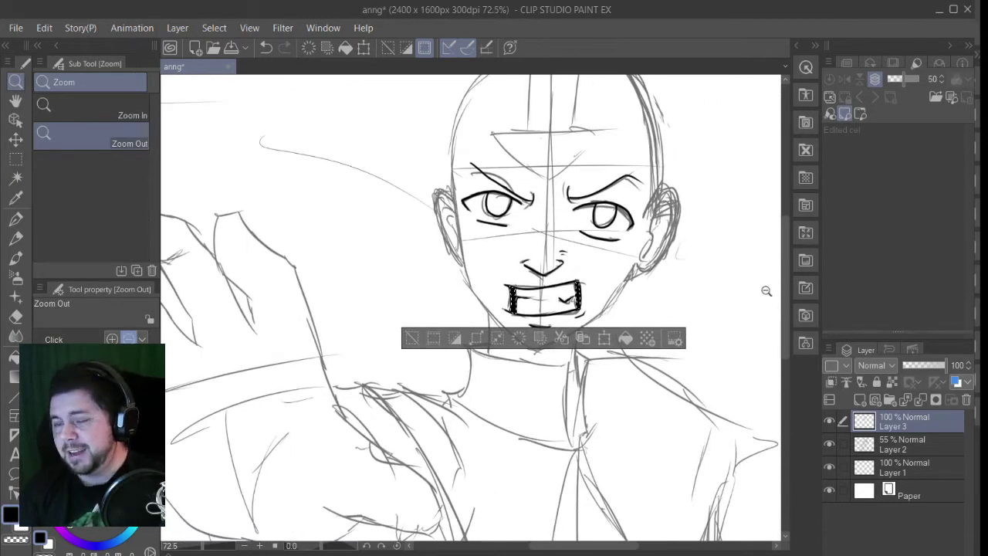
# - Draw straight lines along both sides of the jaw and up the right cheek, clearing the mouth selection
pyautogui.press('u')
pyautogui.moveTo(383, 285); pyautogui.dragTo(467, 373)
pyautogui.hotkey('ctrl', 'd')
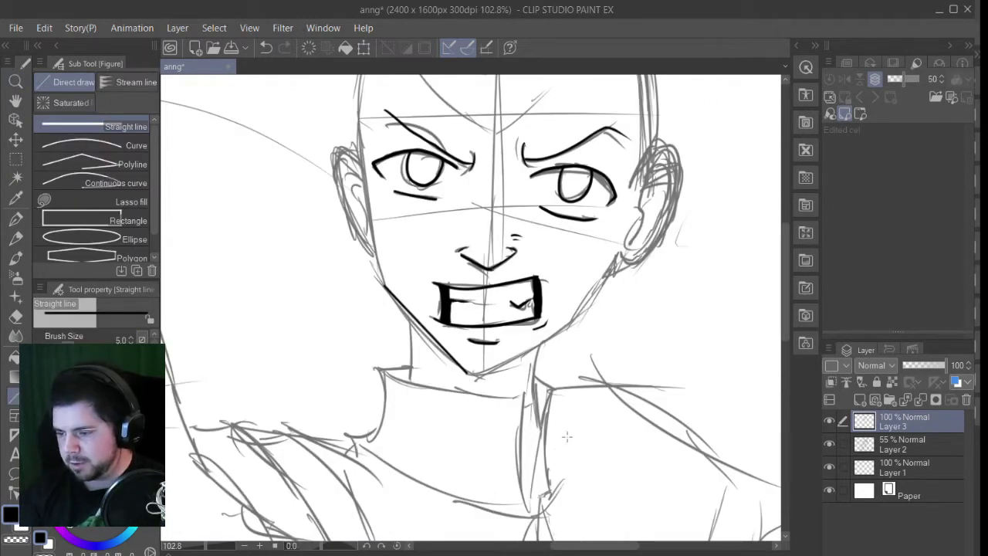
pyautogui.moveTo(579, 313); pyautogui.dragTo(480, 375)
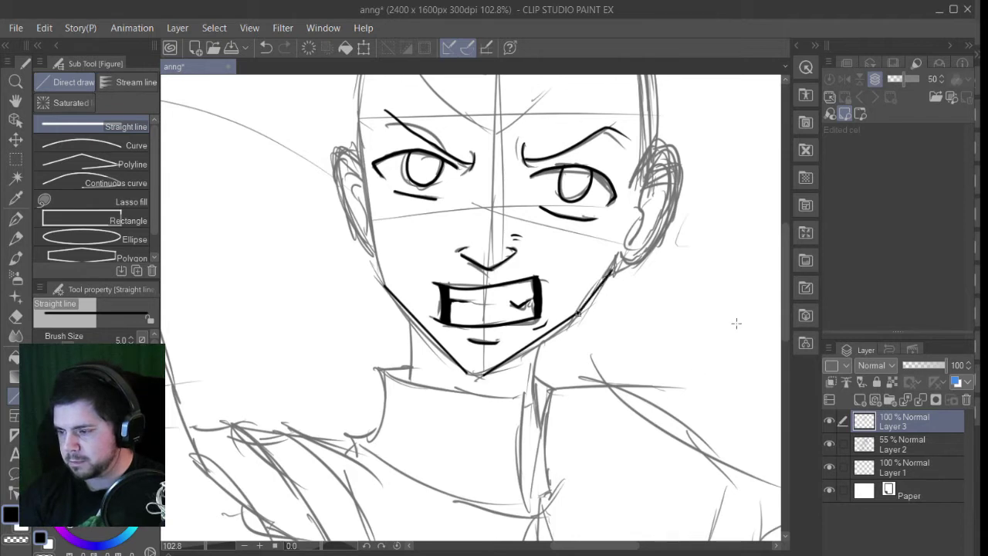
pyautogui.moveTo(358, 151)
pyautogui.mouseDown()
pyautogui.moveTo(384, 285)
pyautogui.moveTo(432, 309)
pyautogui.mouseUp()
# - Join the two jaw lines with a rounded, cleaned-up chin tip
pyautogui.scroll(5, 432, 324)
pyautogui.press('p')
pyautogui.press('e')
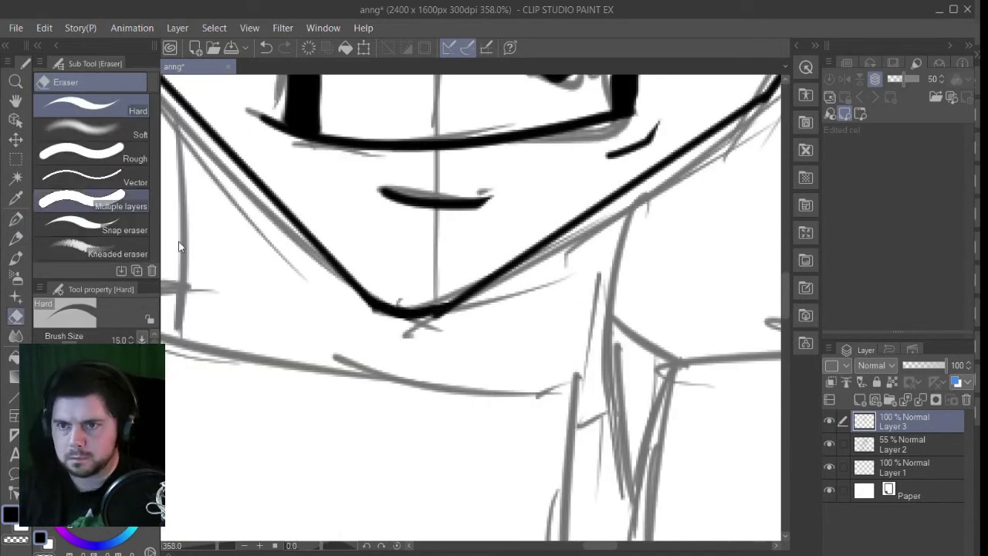
pyautogui.click(15, 80)
pyautogui.hotkey('ctrl', '0')
pyautogui.scroll(3, 717, 265)
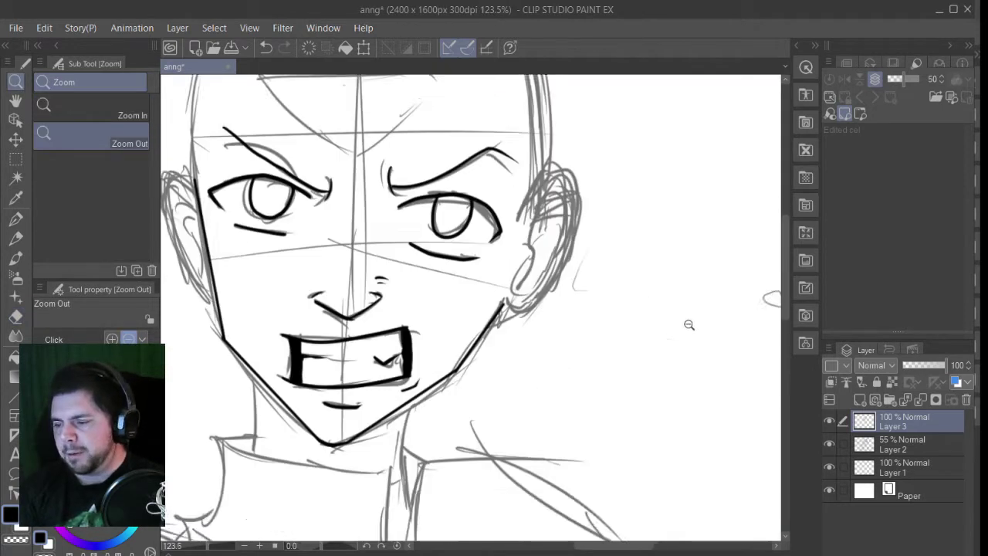
# - Ink the outer rim and inner contour of the character's left ear with the G-pen
pyautogui.press('p')
pyautogui.moveTo(629, 220)
pyautogui.mouseDown()
pyautogui.moveTo(654, 286)
pyautogui.moveTo(599, 357)
pyautogui.mouseUp()
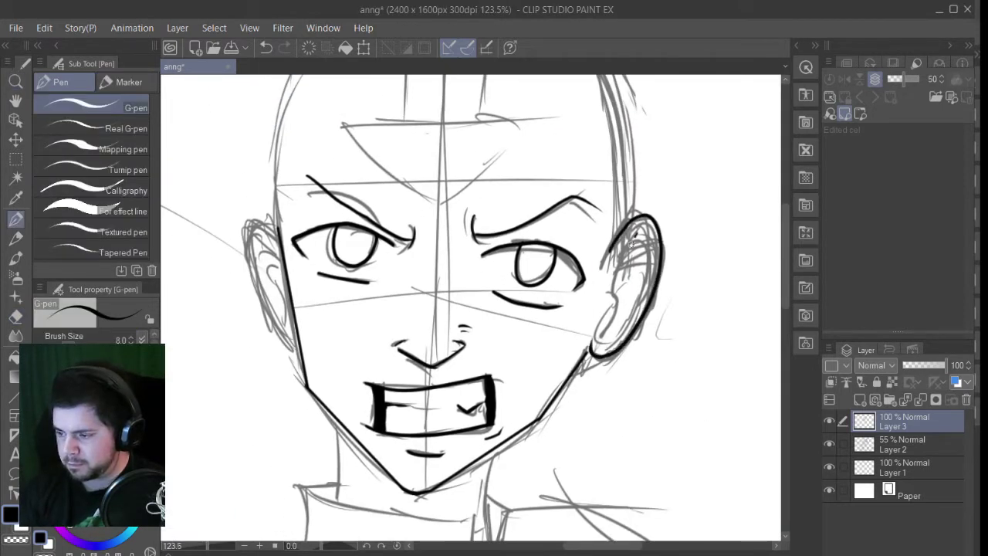
pyautogui.moveTo(651, 259); pyautogui.dragTo(600, 341)
pyautogui.moveTo(496, 445); pyautogui.dragTo(512, 280)
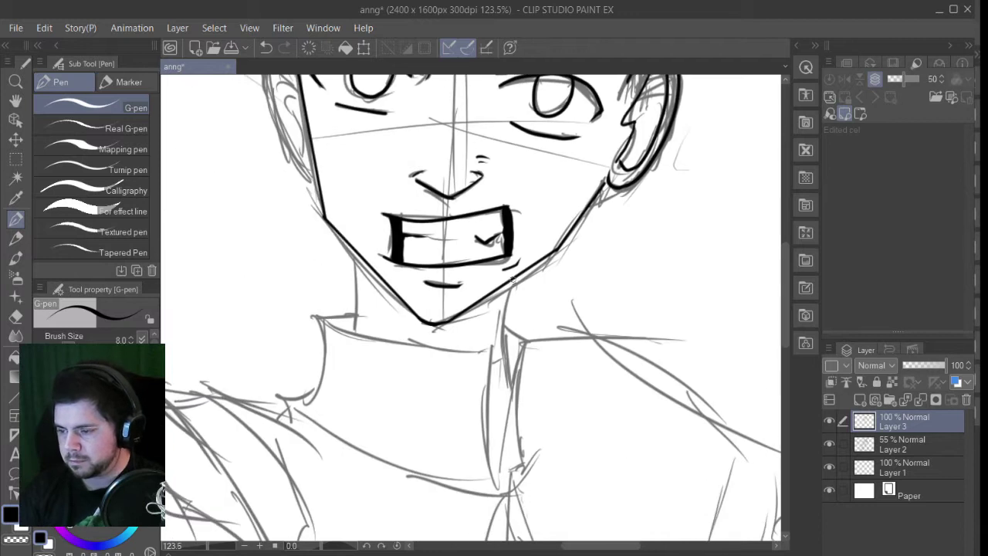
# - Ink the sides of the neck and the rounded head outline, including the right ear
pyautogui.moveTo(355, 249); pyautogui.dragTo(356, 403)
pyautogui.moveTo(278, 74); pyautogui.dragTo(277, 208)
pyautogui.moveTo(298, 371)
pyautogui.mouseDown()
pyautogui.moveTo(296, 273)
pyautogui.moveTo(554, 136)
pyautogui.moveTo(658, 360)
pyautogui.mouseUp()
pyautogui.moveTo(799, 487); pyautogui.dragTo(787, 348)
pyautogui.moveTo(260, 217); pyautogui.dragTo(301, 349)
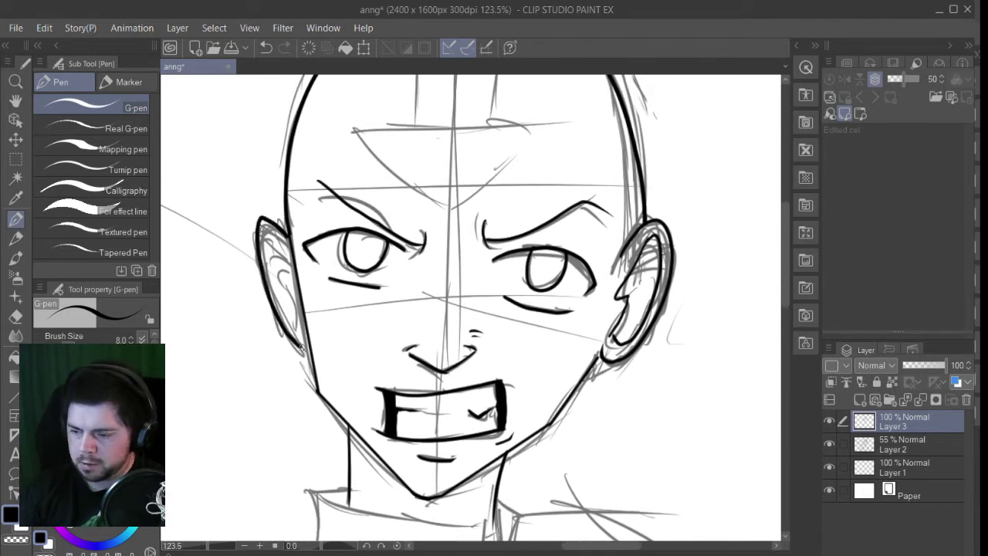
pyautogui.moveTo(272, 240)
pyautogui.mouseDown()
pyautogui.moveTo(294, 308)
pyautogui.moveTo(284, 119)
pyautogui.moveTo(267, 80)
pyautogui.mouseUp()
# - Ink the high collar around the neck with its front opening and curved lower seam
pyautogui.moveTo(466, 272); pyautogui.dragTo(472, 324)
pyautogui.moveTo(574, 353); pyautogui.dragTo(643, 279)
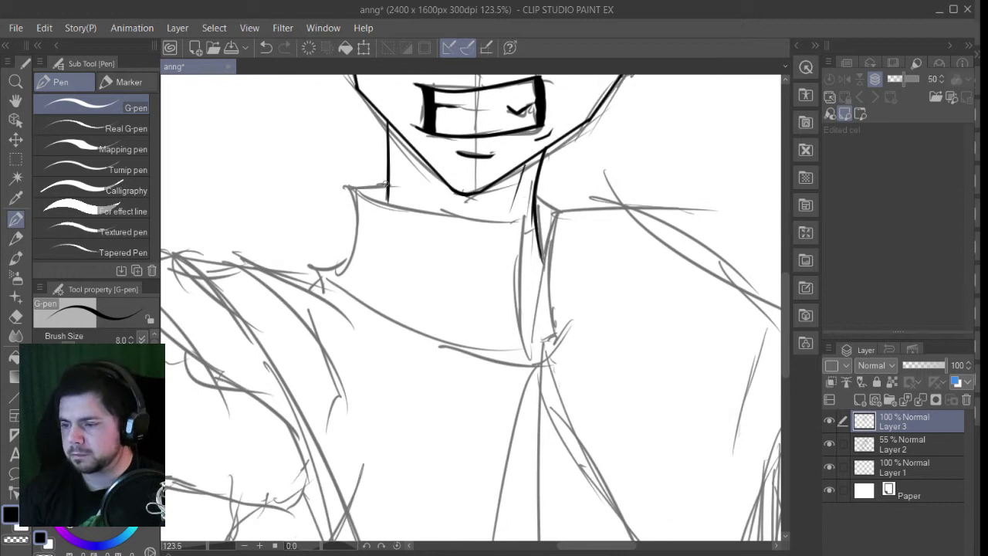
pyautogui.moveTo(355, 193)
pyautogui.mouseDown()
pyautogui.moveTo(486, 218)
pyautogui.moveTo(526, 254)
pyautogui.moveTo(533, 358)
pyautogui.mouseUp()
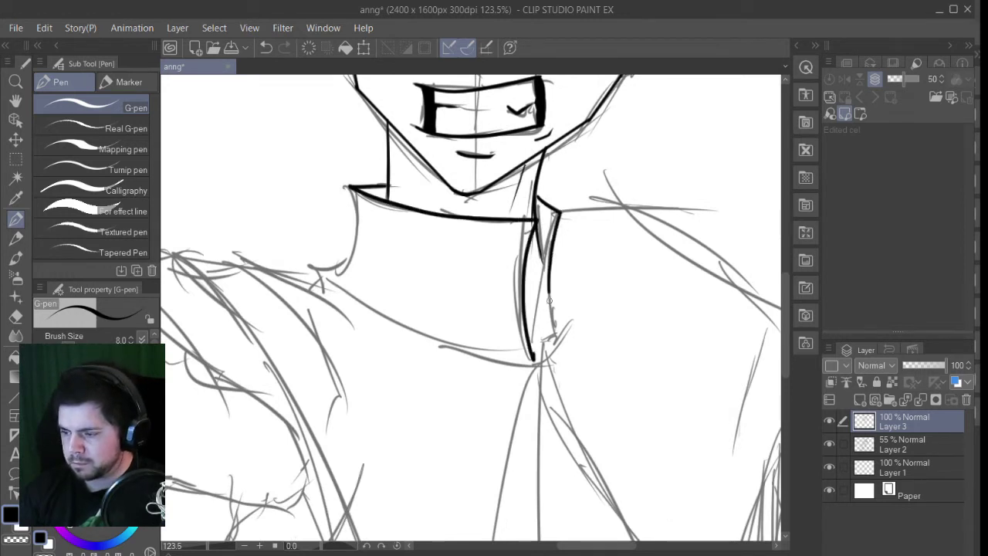
pyautogui.moveTo(554, 213); pyautogui.dragTo(533, 329)
pyautogui.moveTo(318, 285)
pyautogui.mouseDown()
pyautogui.moveTo(288, 209)
pyautogui.moveTo(402, 262)
pyautogui.moveTo(506, 286)
pyautogui.mouseUp()
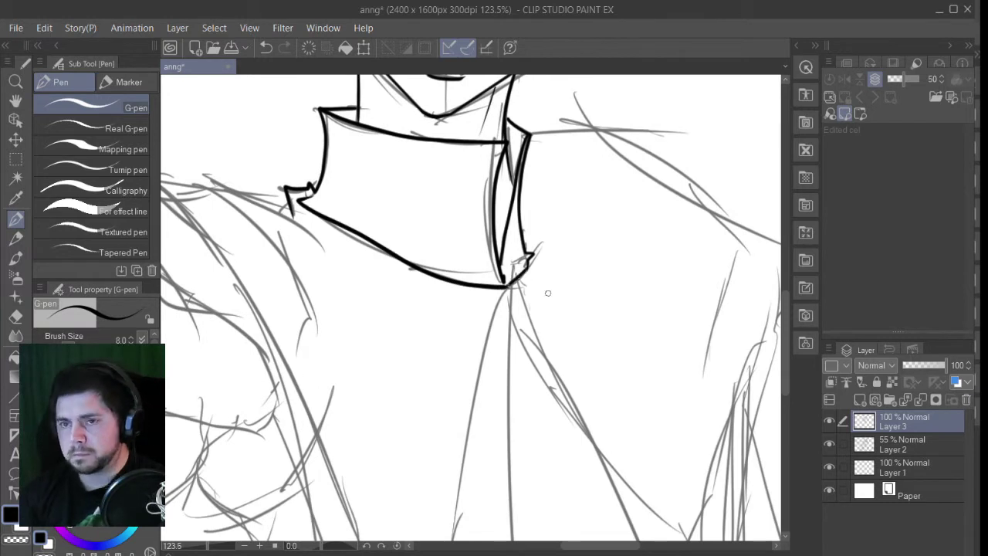
# - Trim the outer edge of the thickened head outline just above the left ear using a lasso selection
pyautogui.hotkey('ctrl', '0')
pyautogui.scroll(5, 540, 201)
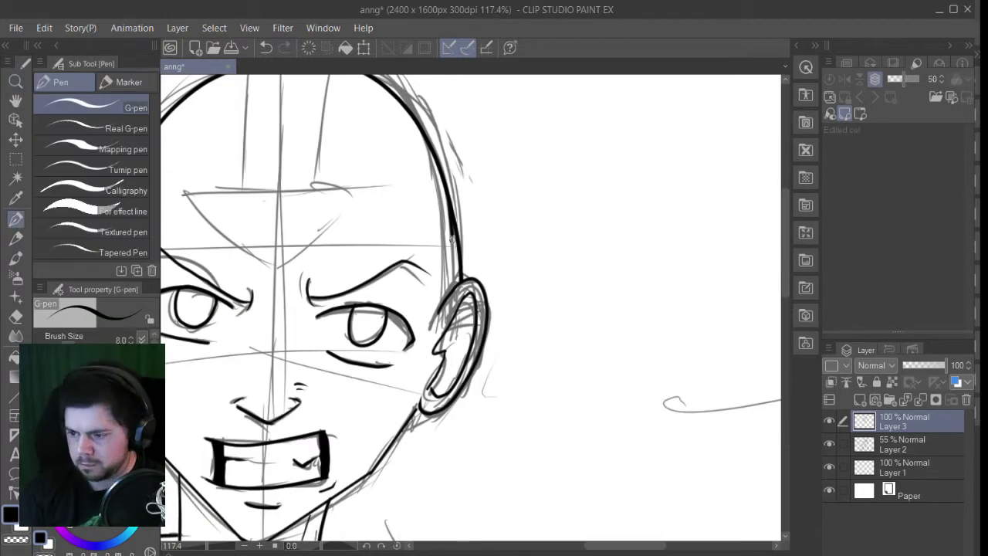
pyautogui.press('m')
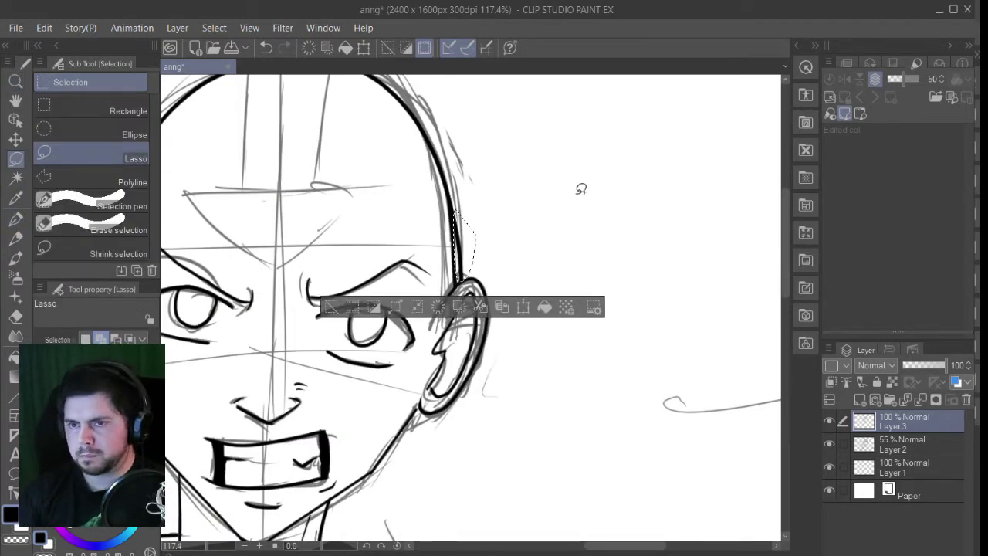
pyautogui.press('m')
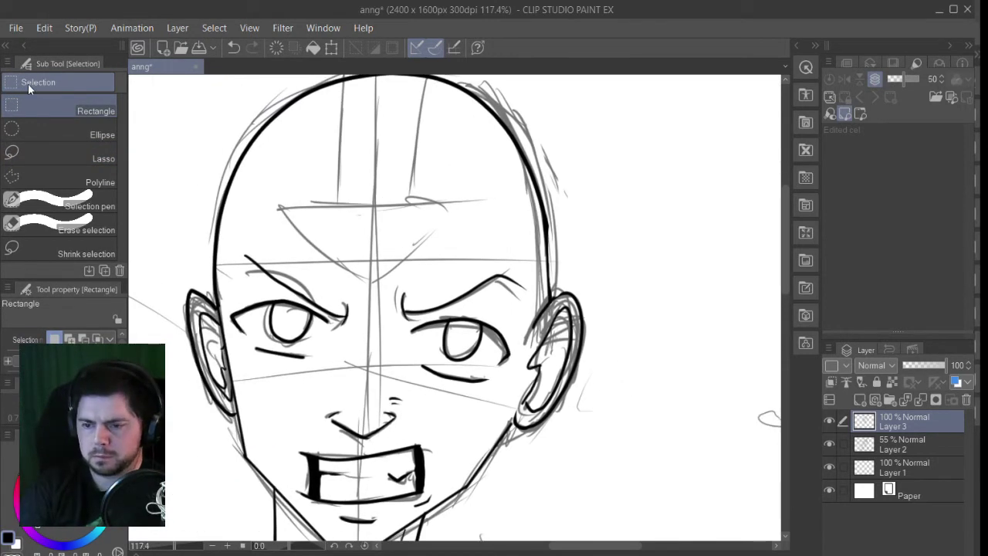
# - Ink the right shoulder line and the diagonal cloth folds beside the collar
pyautogui.hotkey('alt', 'space')
pyautogui.moveTo(624, 294); pyautogui.dragTo(617, 473)
pyautogui.scroll(5, 373, 371)
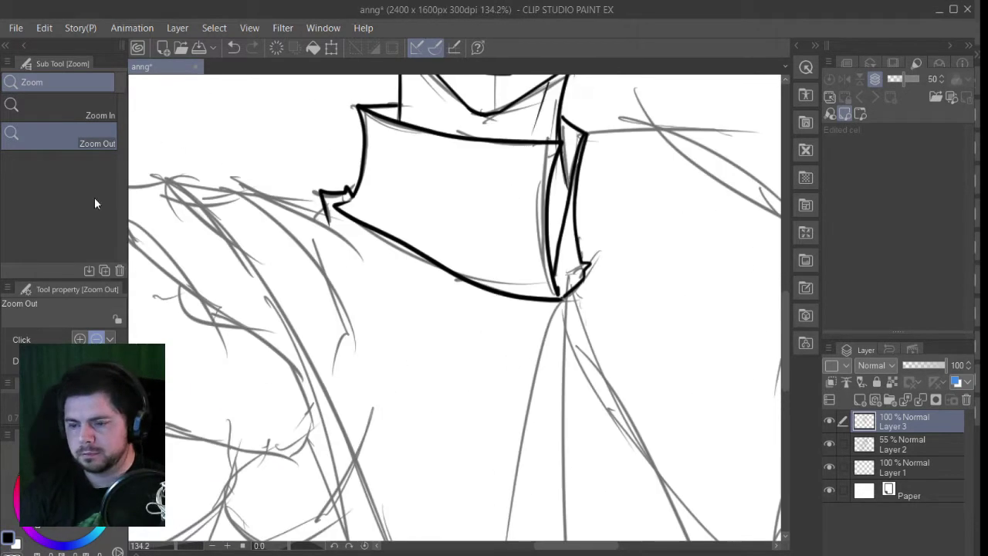
pyautogui.press('p')
pyautogui.moveTo(500, 301)
pyautogui.mouseDown()
pyautogui.moveTo(386, 230)
pyautogui.moveTo(550, 374)
pyautogui.mouseUp()
pyautogui.moveTo(767, 352); pyautogui.dragTo(768, 298)
pyautogui.hotkey('alt', 'space')
pyautogui.scroll(-5, 767, 297)
pyautogui.scroll(5, 181, 145)
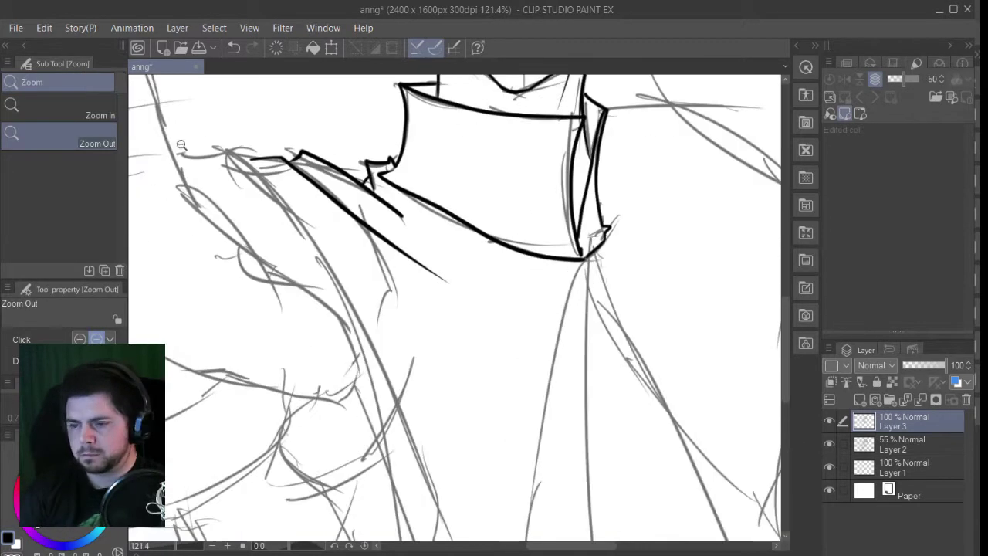
# - Ink the robe's front flap from the right shoulder down to its pointed end, plus the diagonal edges below the collar
pyautogui.scroll(-3, 314, 158)
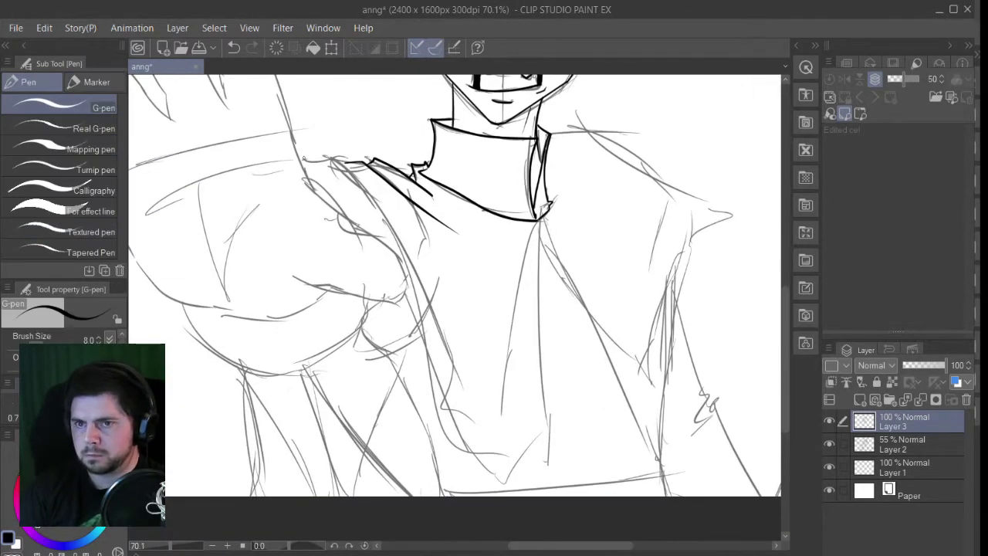
pyautogui.moveTo(394, 241)
pyautogui.mouseDown()
pyautogui.moveTo(443, 362)
pyautogui.moveTo(513, 473)
pyautogui.mouseUp()
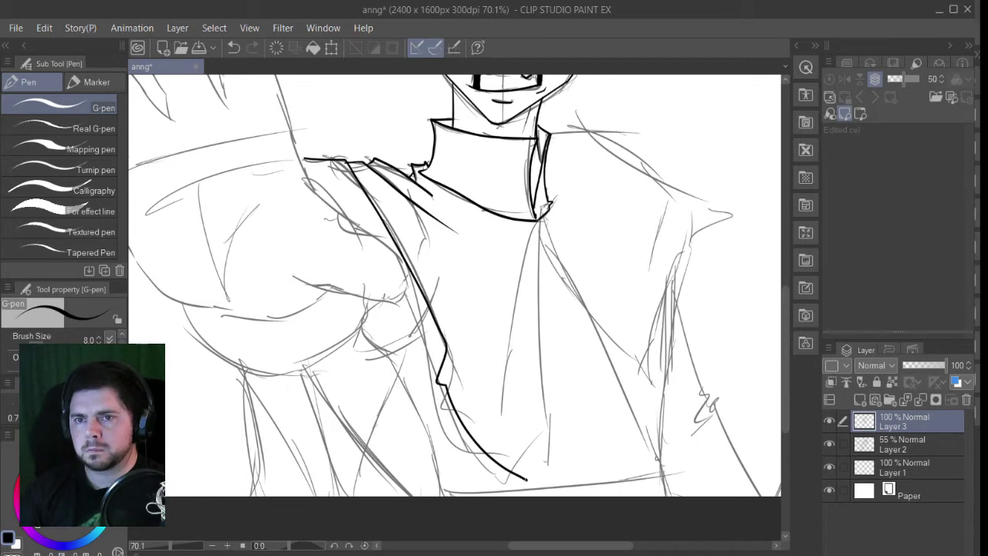
pyautogui.moveTo(548, 409)
pyautogui.mouseDown()
pyautogui.moveTo(538, 220)
pyautogui.moveTo(472, 236)
pyautogui.mouseUp()
pyautogui.moveTo(480, 177)
pyautogui.mouseDown()
pyautogui.moveTo(551, 169)
pyautogui.moveTo(650, 231)
pyautogui.moveTo(609, 383)
pyautogui.moveTo(533, 353)
pyautogui.moveTo(603, 465)
pyautogui.mouseUp()
pyautogui.moveTo(474, 241); pyautogui.dragTo(605, 472)
# - Ink the left shoulder and sleeve edges of the robe and the waistline along the bottom of the torso
pyautogui.moveTo(605, 472)
pyautogui.mouseDown()
pyautogui.moveTo(599, 380)
pyautogui.moveTo(578, 364)
pyautogui.mouseUp()
pyautogui.moveTo(630, 298); pyautogui.dragTo(663, 225)
pyautogui.moveTo(407, 325); pyautogui.dragTo(609, 308)
pyautogui.moveTo(503, 345); pyautogui.dragTo(626, 369)
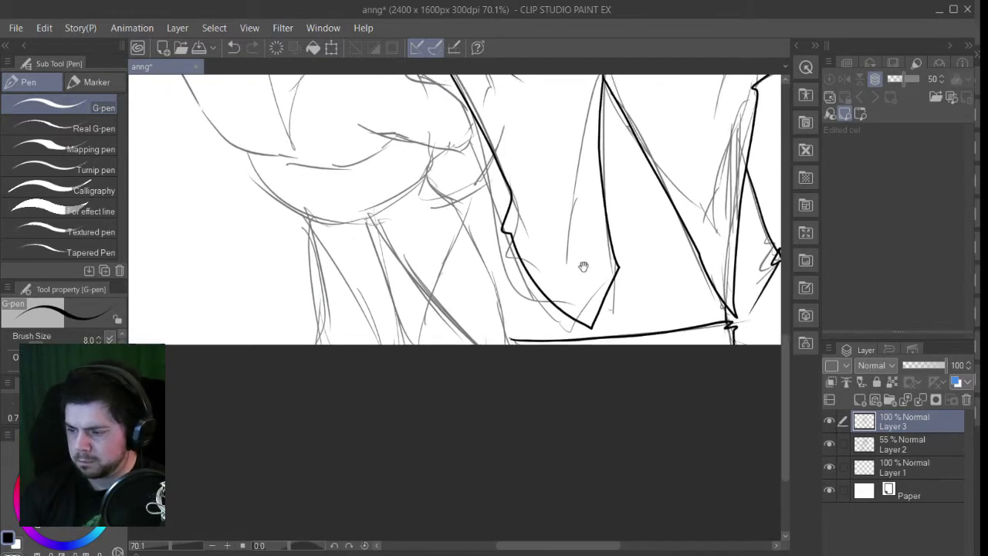
pyautogui.moveTo(703, 468); pyautogui.dragTo(734, 525)
# - Ink the double curved lines of the sleeve cuff around the wrist of the raised hand
pyautogui.moveTo(477, 107); pyautogui.dragTo(543, 256)
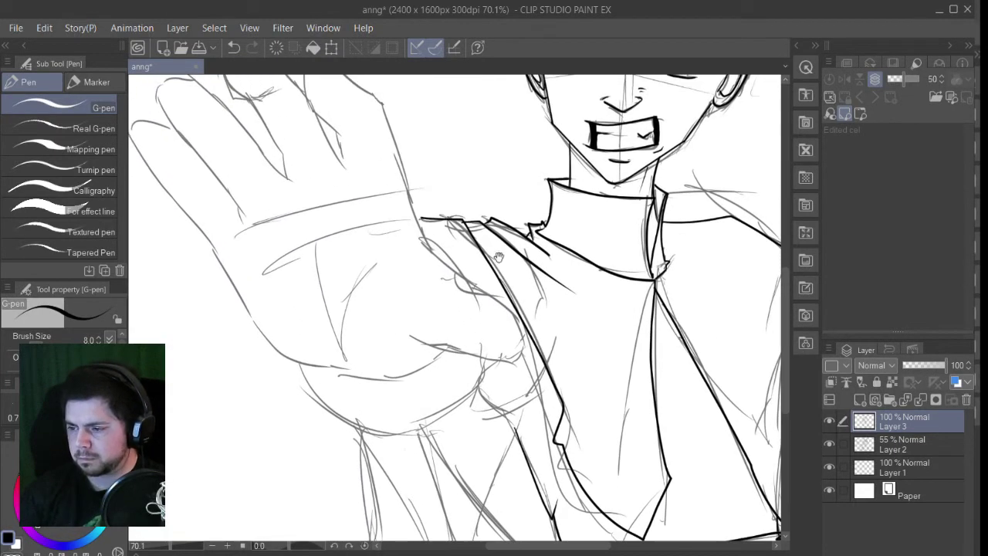
pyautogui.moveTo(301, 369); pyautogui.dragTo(422, 426)
pyautogui.moveTo(749, 404); pyautogui.dragTo(761, 461)
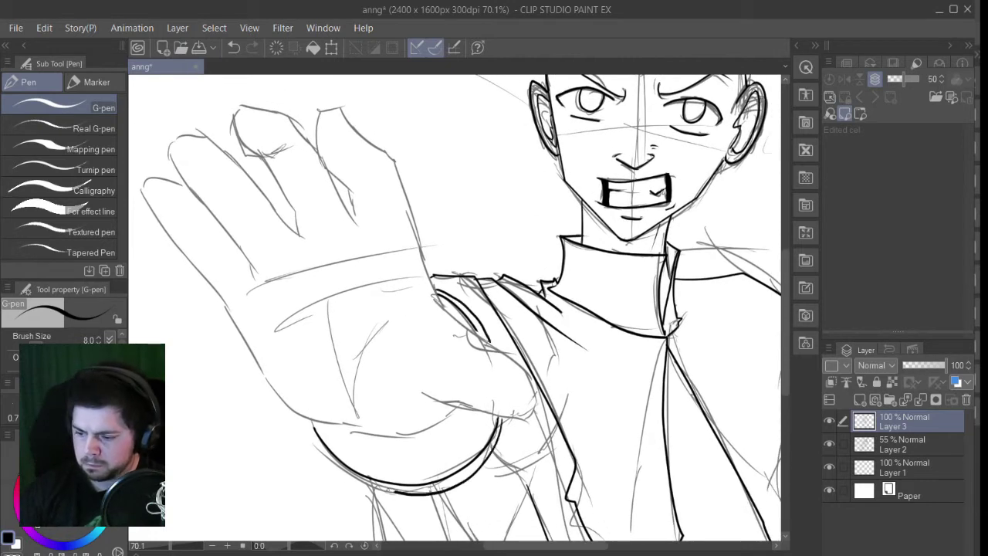
pyautogui.moveTo(712, 495); pyautogui.dragTo(658, 341)
# - Ink the thumb of the raised hand and erase the stretch of outline between the cuff and the thumb
pyautogui.moveTo(447, 213)
pyautogui.mouseDown()
pyautogui.moveTo(540, 324)
pyautogui.moveTo(618, 335)
pyautogui.moveTo(463, 231)
pyautogui.mouseUp()
pyautogui.moveTo(360, 124); pyautogui.dragTo(442, 199)
pyautogui.moveTo(439, 196)
pyautogui.mouseDown()
pyautogui.moveTo(538, 272)
pyautogui.moveTo(406, 320)
pyautogui.mouseUp()
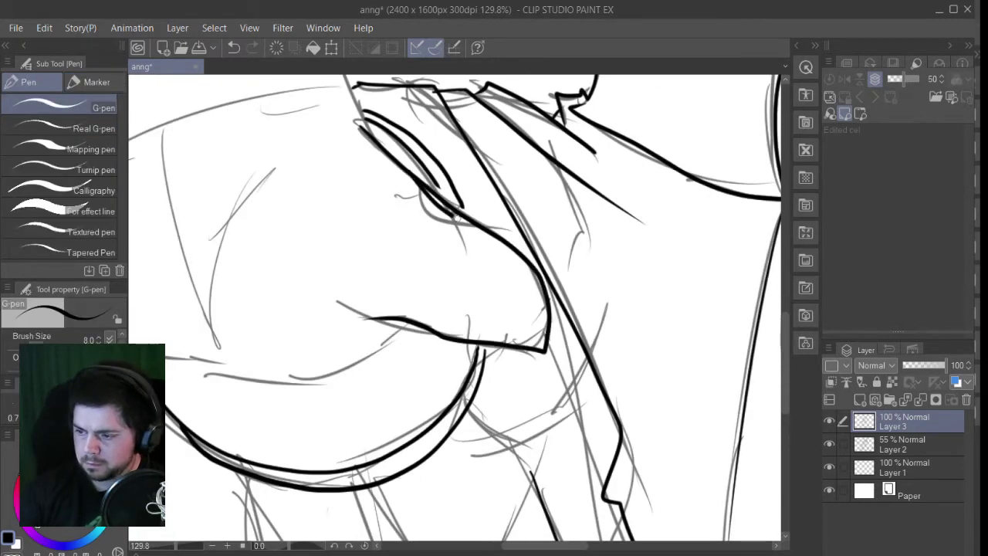
pyautogui.press('e')
pyautogui.moveTo(482, 230); pyautogui.dragTo(419, 169)
pyautogui.press('p')
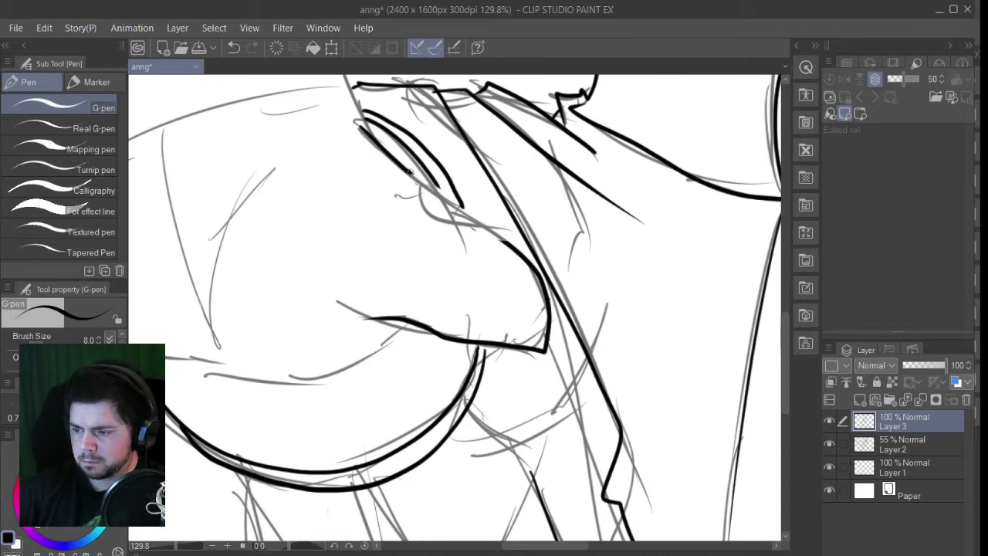
# - Redraw the base of the thumb and ink the edge and crease lines of the palm
pyautogui.moveTo(397, 172); pyautogui.dragTo(372, 277)
pyautogui.moveTo(434, 180); pyautogui.dragTo(613, 546)
pyautogui.moveTo(313, 114)
pyautogui.mouseDown()
pyautogui.moveTo(315, 186)
pyautogui.moveTo(396, 267)
pyautogui.mouseUp()
pyautogui.moveTo(378, 146)
pyautogui.mouseDown()
pyautogui.moveTo(485, 308)
pyautogui.moveTo(537, 471)
pyautogui.mouseUp()
pyautogui.moveTo(382, 272); pyautogui.dragTo(389, 360)
# - Ink the index finger of the raised hand and the hand's edge down to the wrist
pyautogui.moveTo(636, 461)
pyautogui.mouseDown()
pyautogui.moveTo(690, 160)
pyautogui.moveTo(540, 363)
pyautogui.moveTo(719, 184)
pyautogui.mouseUp()
pyautogui.moveTo(231, 205)
pyautogui.mouseDown()
pyautogui.moveTo(309, 332)
pyautogui.moveTo(488, 423)
pyautogui.mouseUp()
pyautogui.moveTo(420, 202)
pyautogui.mouseDown()
pyautogui.moveTo(490, 409)
pyautogui.moveTo(657, 392)
pyautogui.moveTo(610, 347)
pyautogui.mouseUp()
pyautogui.moveTo(412, 409); pyautogui.dragTo(597, 372)
pyautogui.moveTo(792, 388); pyautogui.dragTo(838, 512)
# - Ink the bent middle finger and the curved line across the base of the fingers
pyautogui.moveTo(451, 154); pyautogui.dragTo(461, 175)
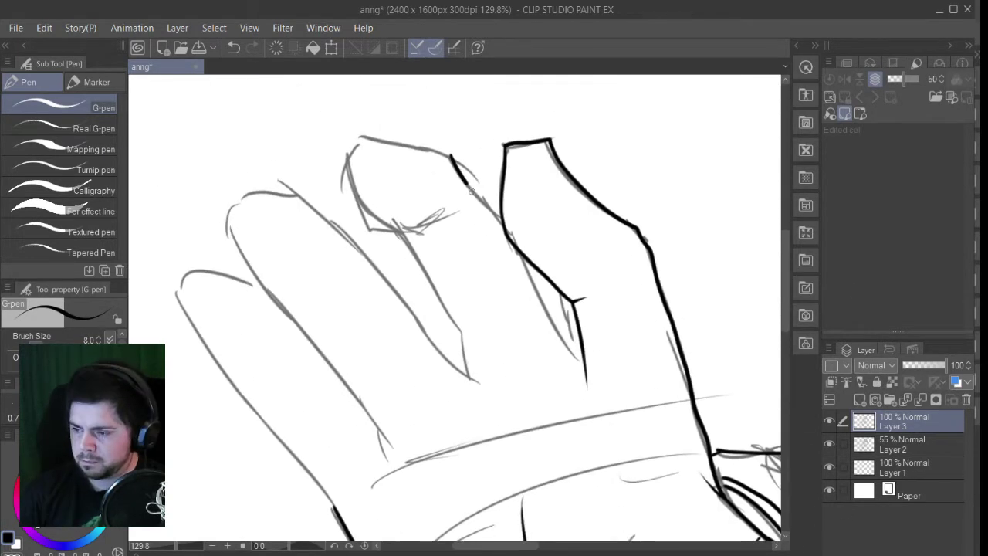
pyautogui.moveTo(365, 202)
pyautogui.mouseDown()
pyautogui.moveTo(447, 211)
pyautogui.moveTo(484, 340)
pyautogui.mouseUp()
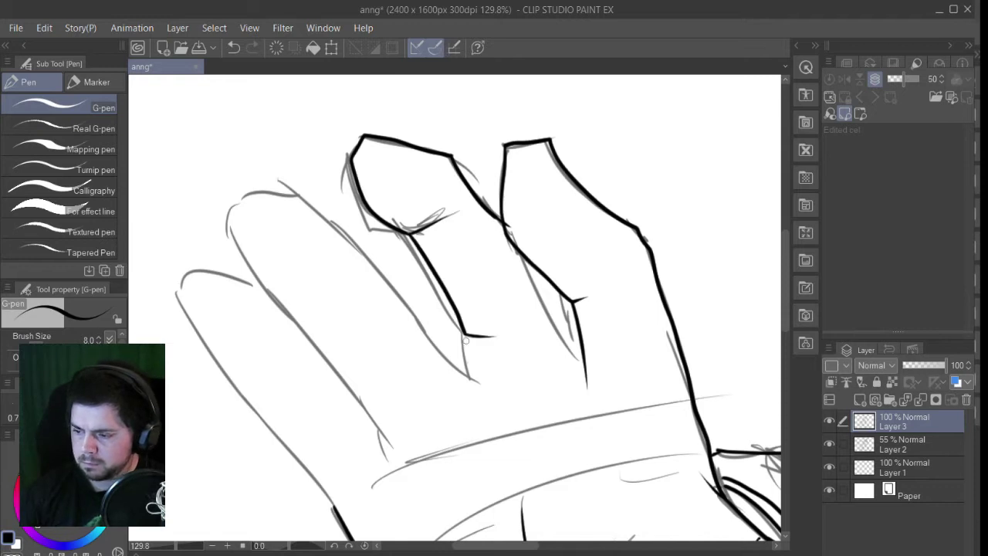
pyautogui.moveTo(353, 488); pyautogui.dragTo(670, 382)
pyautogui.moveTo(519, 252); pyautogui.dragTo(591, 395)
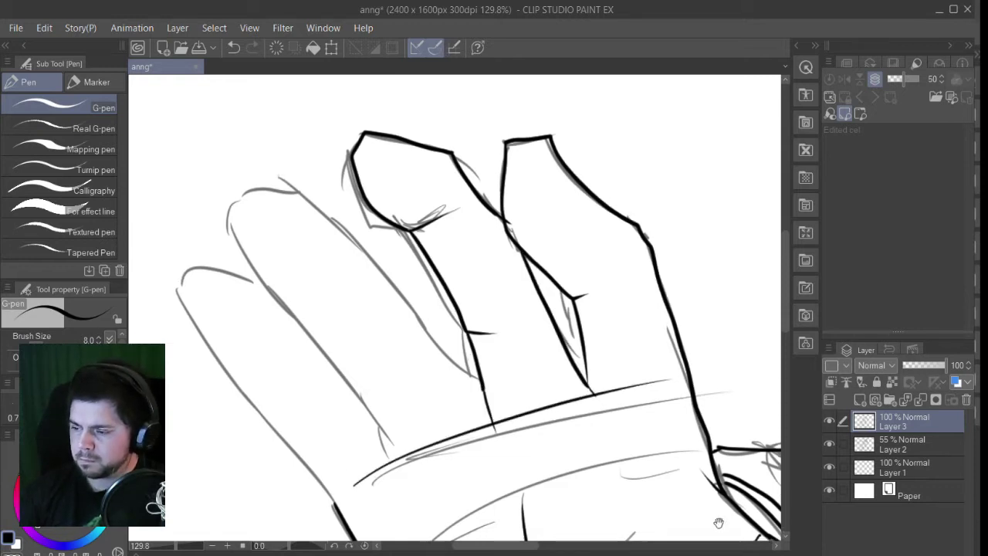
# - Continue inking the remaining finger outlines of the raised hand and undo the last stroke
pyautogui.moveTo(359, 162)
pyautogui.mouseDown()
pyautogui.moveTo(375, 286)
pyautogui.moveTo(480, 424)
pyautogui.moveTo(512, 311)
pyautogui.moveTo(570, 386)
pyautogui.mouseUp()
pyautogui.moveTo(351, 211)
pyautogui.mouseDown()
pyautogui.moveTo(356, 229)
pyautogui.moveTo(379, 129)
pyautogui.moveTo(375, 261)
pyautogui.moveTo(455, 361)
pyautogui.moveTo(683, 360)
pyautogui.moveTo(638, 415)
pyautogui.moveTo(494, 311)
pyautogui.mouseUp()
pyautogui.hotkey('ctrl', 'z')
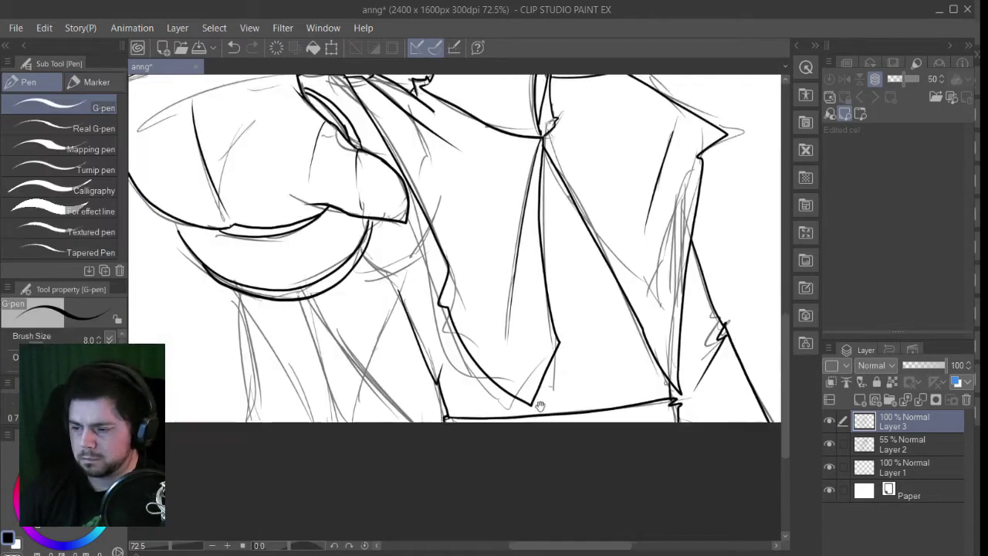
# - Ink the staff's long edges, top edge and two pointed side pieces with the Straight line tool
pyautogui.moveTo(740, 524); pyautogui.dragTo(754, 372)
pyautogui.moveTo(390, 278)
pyautogui.mouseDown()
pyautogui.moveTo(235, 351)
pyautogui.moveTo(72, 372)
pyautogui.mouseUp()
pyautogui.press('u')
pyautogui.moveTo(545, 446); pyautogui.dragTo(663, 156)
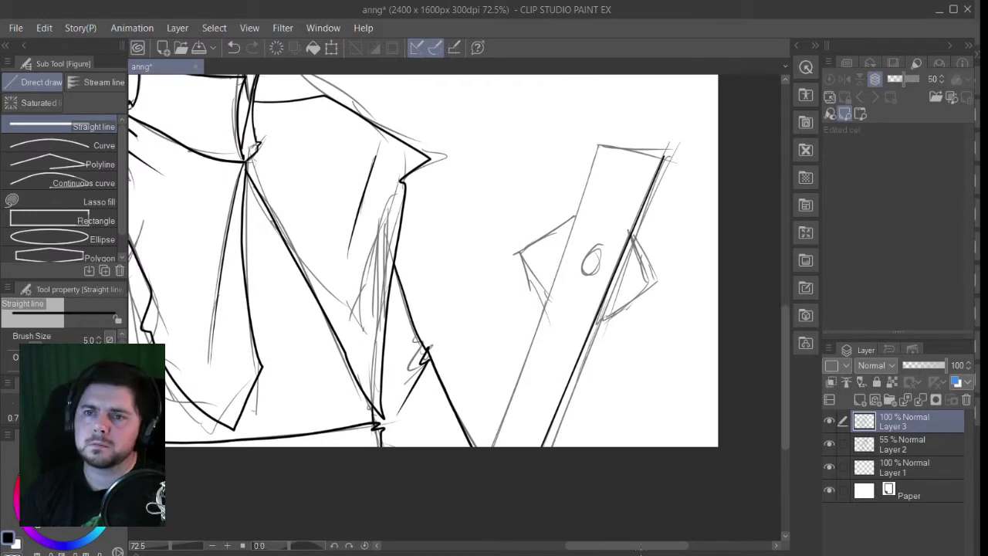
pyautogui.moveTo(599, 143); pyautogui.dragTo(495, 446)
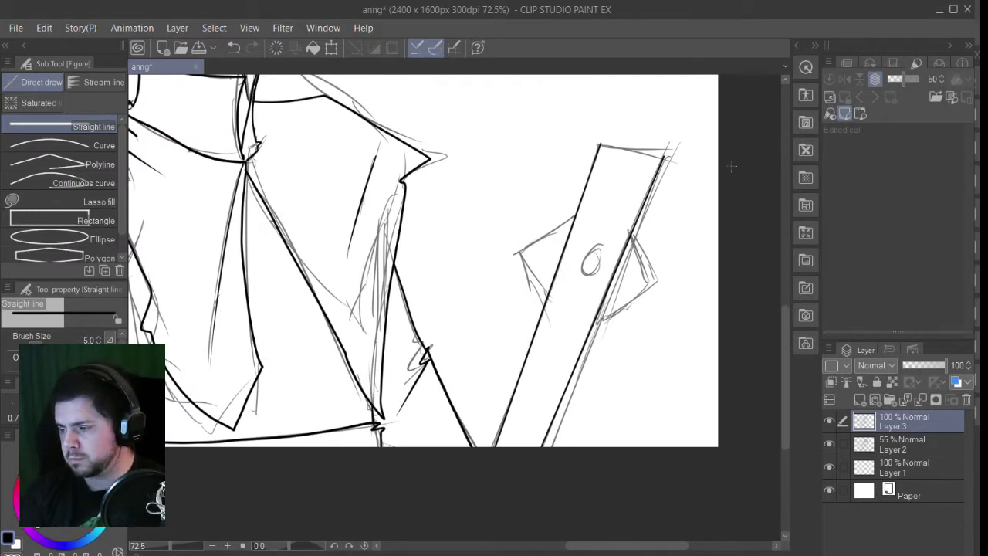
pyautogui.moveTo(671, 157); pyautogui.dragTo(550, 446)
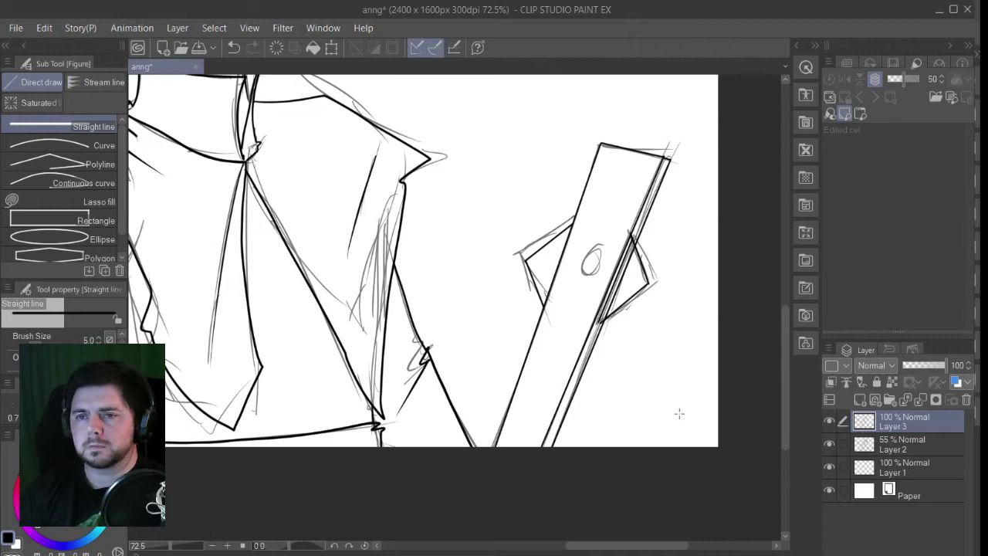
# - Erase the overlapping staff edge inside the outer side piece and ink two nested circles on the staff with the G-pen
pyautogui.click(649, 254)
pyautogui.click(650, 255)
pyautogui.press('e')
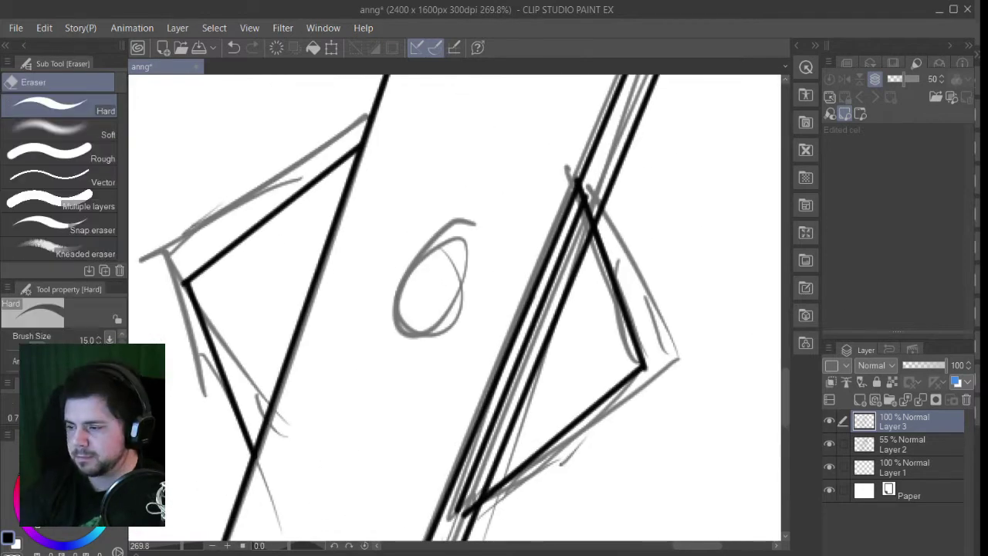
pyautogui.moveTo(670, 445); pyautogui.dragTo(694, 313)
pyautogui.moveTo(517, 340)
pyautogui.mouseDown()
pyautogui.moveTo(609, 128)
pyautogui.moveTo(575, 206)
pyautogui.moveTo(548, 332)
pyautogui.mouseUp()
pyautogui.press('p')
pyautogui.moveTo(479, 203)
pyautogui.mouseDown()
pyautogui.moveTo(494, 212)
pyautogui.moveTo(494, 202)
pyautogui.mouseUp()
pyautogui.moveTo(462, 248); pyautogui.dragTo(463, 262)
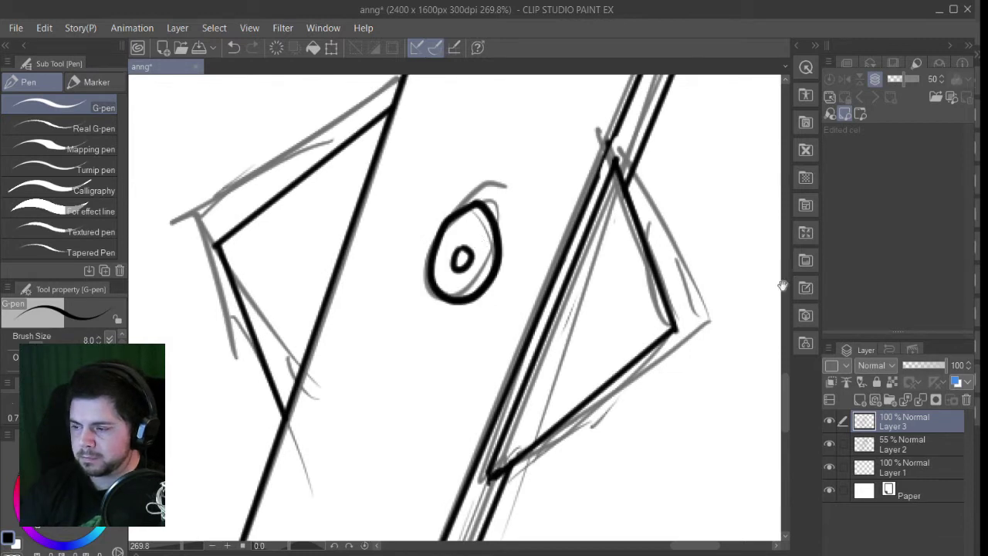
# - Thin the thick jawline below the ear by selecting its outer side with a polyline selection and deleting it
pyautogui.moveTo(782, 286); pyautogui.dragTo(771, 424)
pyautogui.moveTo(739, 346); pyautogui.dragTo(739, 536)
pyautogui.hotkey('ctrl', 'alt', 'space')
pyautogui.click(688, 403)
pyautogui.click(688, 403)
pyautogui.click(673, 433)
pyautogui.click(673, 433)
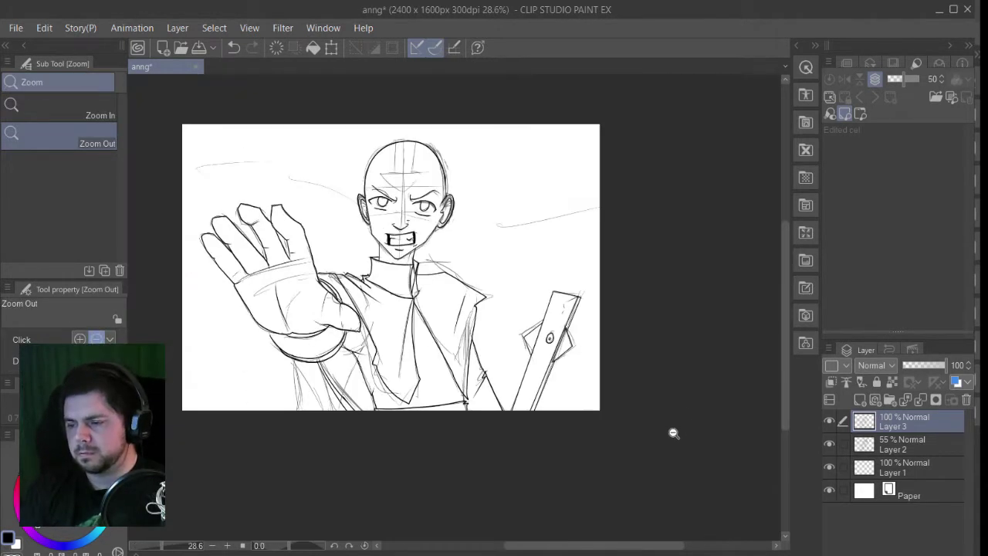
pyautogui.scroll(8, 412, 244)
pyautogui.scroll(-3, 499, 364)
pyautogui.press('u')
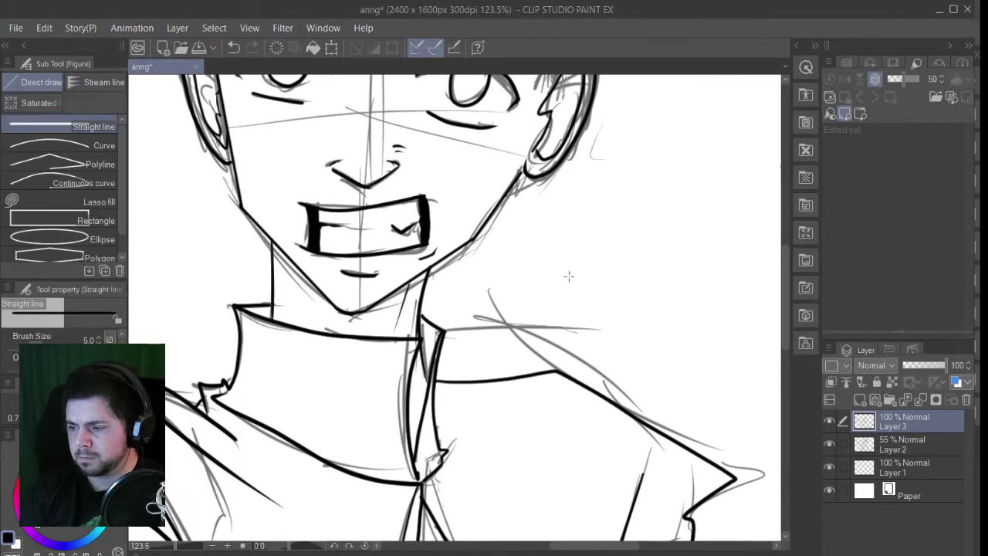
pyautogui.hotkey('ctrl', 'space')
pyautogui.scroll(5, 463, 309)
pyautogui.scroll(-4, 463, 309)
pyautogui.scroll(4, 653, 379)
pyautogui.scroll(1, 653, 378)
pyautogui.click(117, 81)
pyautogui.click(73, 179)
pyautogui.click(439, 199)
pyautogui.click(287, 409)
pyautogui.click(301, 416)
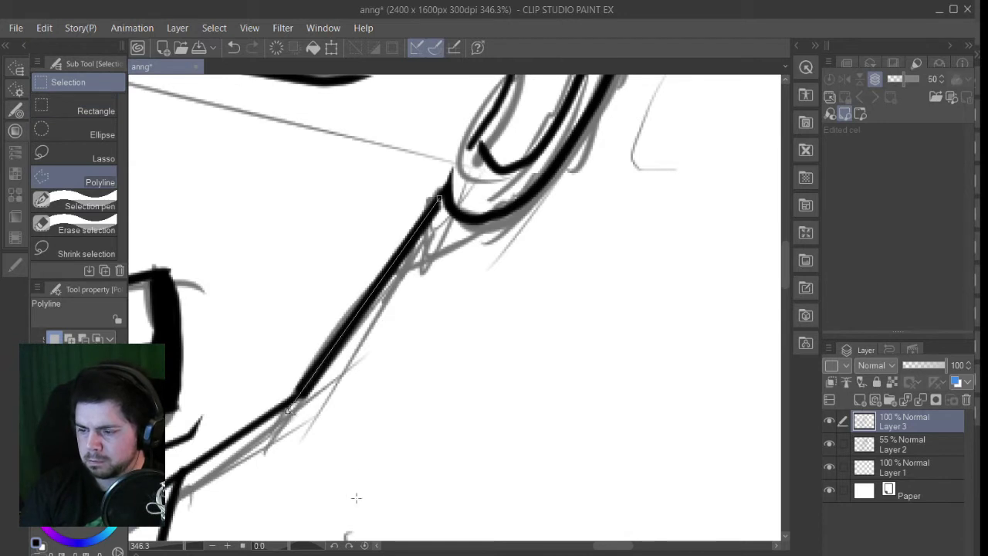
pyautogui.click(446, 244)
pyautogui.press('Return')
pyautogui.press('Delete')
# - Lasso a jagged shadow shape under the chin, fill it with black and deselect
pyautogui.hotkey('ctrl', 'space')
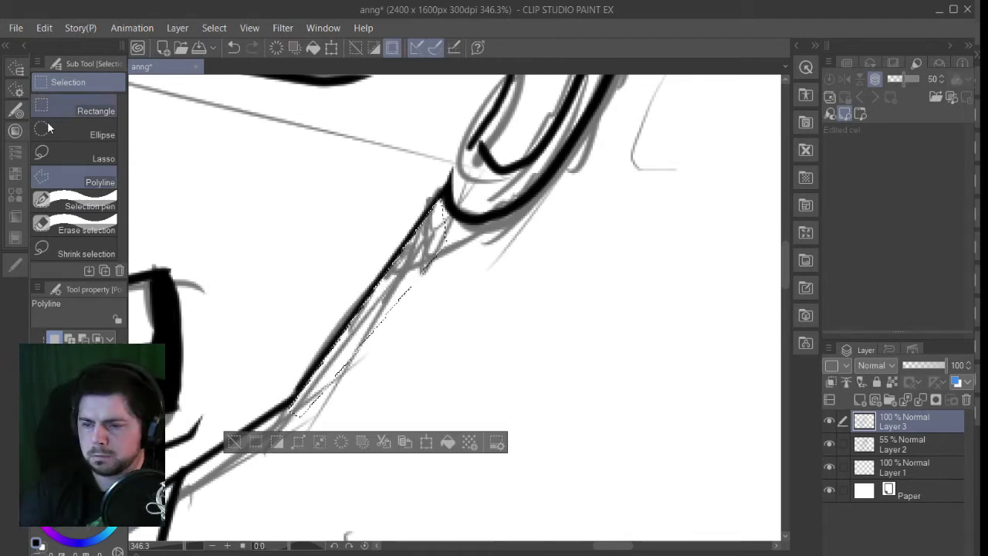
pyautogui.scroll(-2, 589, 287)
pyautogui.scroll(-5, 597, 289)
pyautogui.scroll(2, 597, 288)
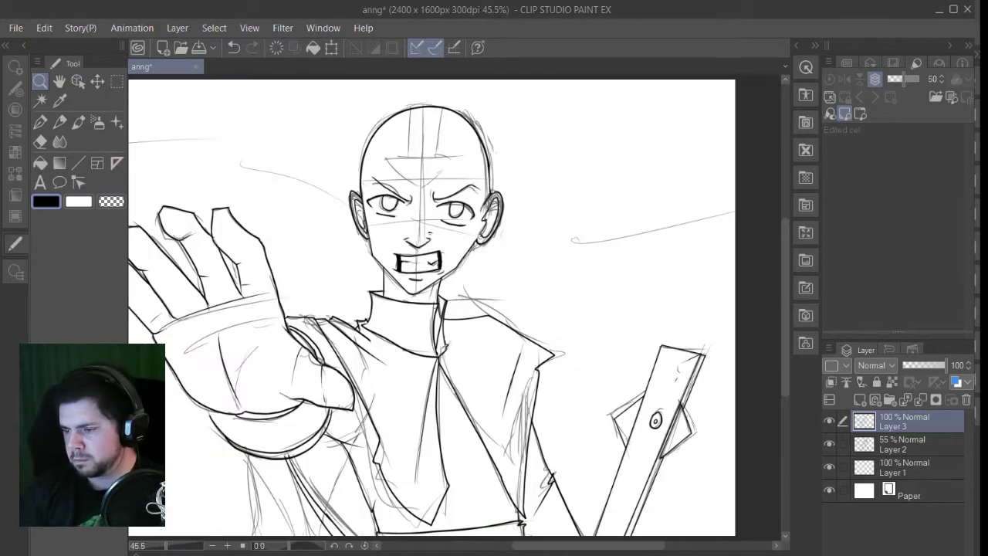
pyautogui.scroll(-1, 590, 271)
pyautogui.scroll(6, 590, 272)
pyautogui.press('m')
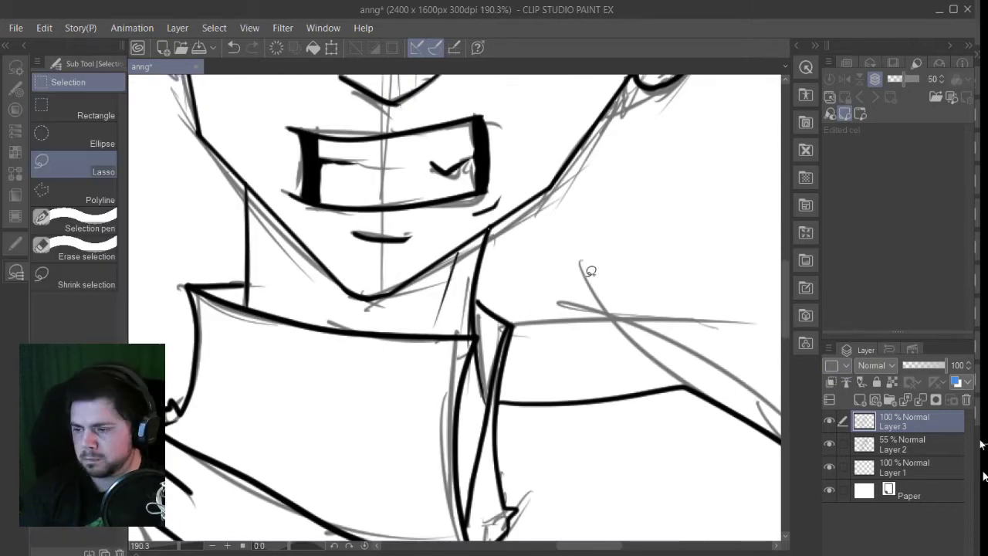
pyautogui.moveTo(543, 340); pyautogui.dragTo(429, 373)
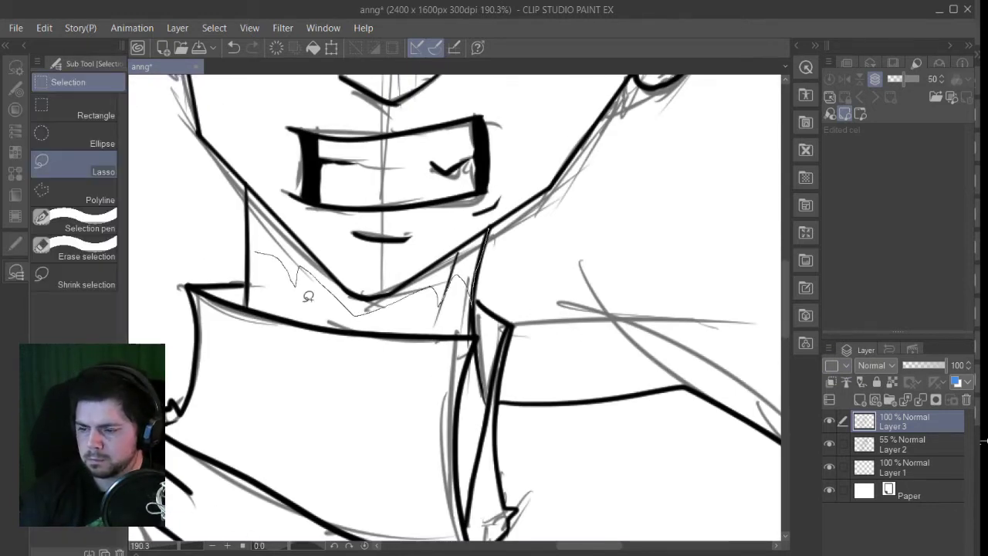
pyautogui.moveTo(473, 347); pyautogui.dragTo(472, 341)
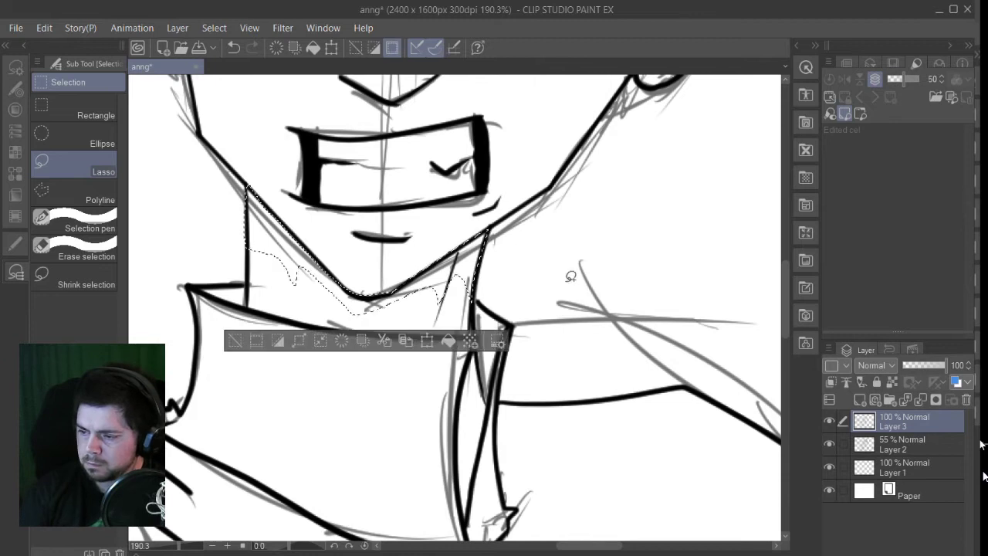
pyautogui.hotkey('alt', 'Delete')
pyautogui.click(96, 108)
pyautogui.hotkey('ctrl', 'd')
# - Touch up the chin shadow and add thin fold lines on the collar, shirt and sleeve with the pen
pyautogui.press('p')
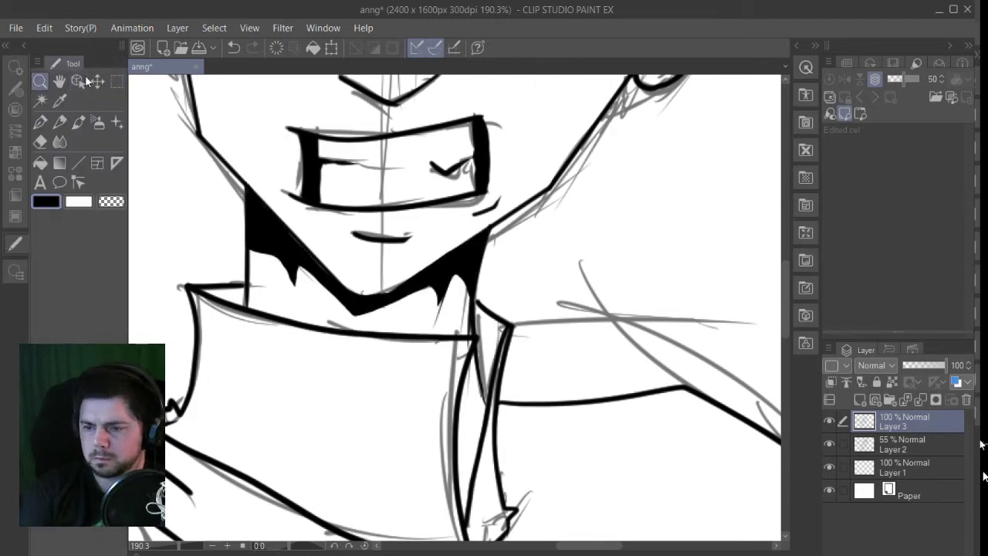
pyautogui.scroll(5, 523, 194)
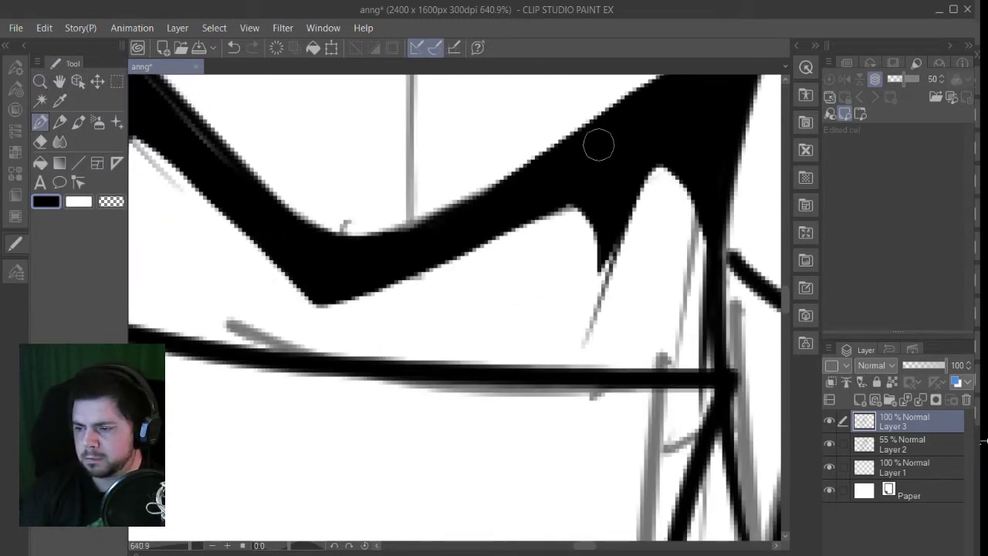
pyautogui.press('/')
pyautogui.moveTo(569, 170); pyautogui.dragTo(451, 32)
pyautogui.moveTo(718, 355); pyautogui.dragTo(753, 365)
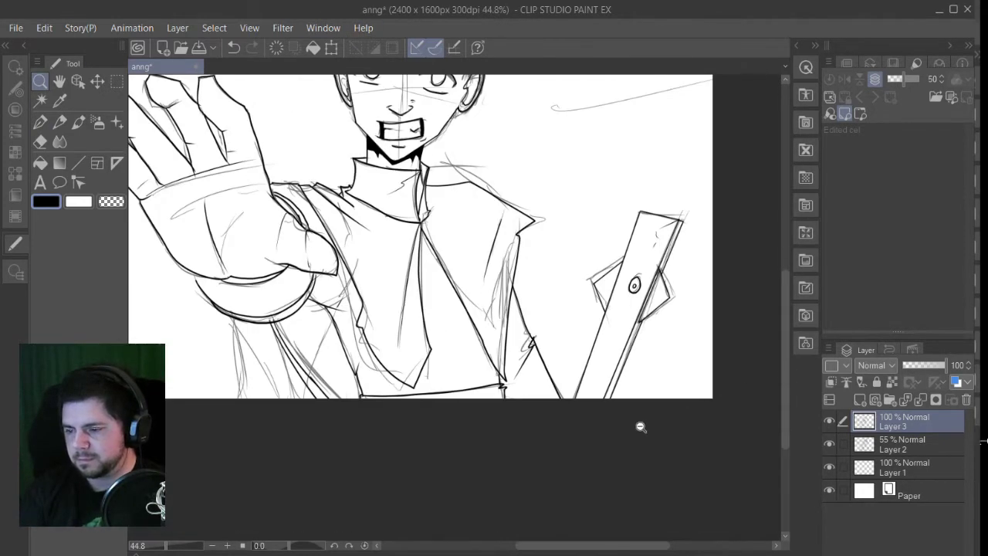
pyautogui.moveTo(639, 426); pyautogui.dragTo(602, 450)
pyautogui.scroll(2, 496, 295)
pyautogui.press('p')
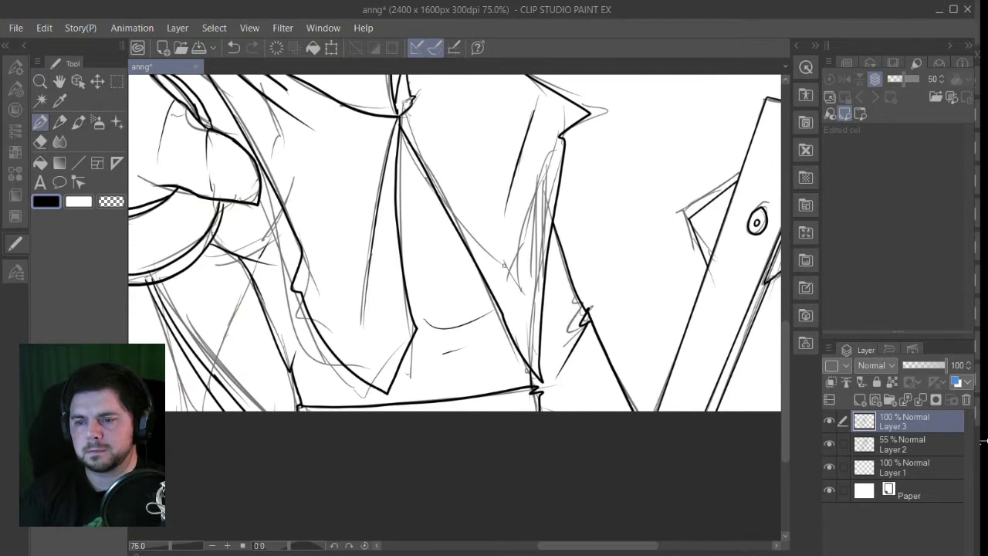
pyautogui.scroll(-3, 503, 264)
pyautogui.scroll(4, 241, 274)
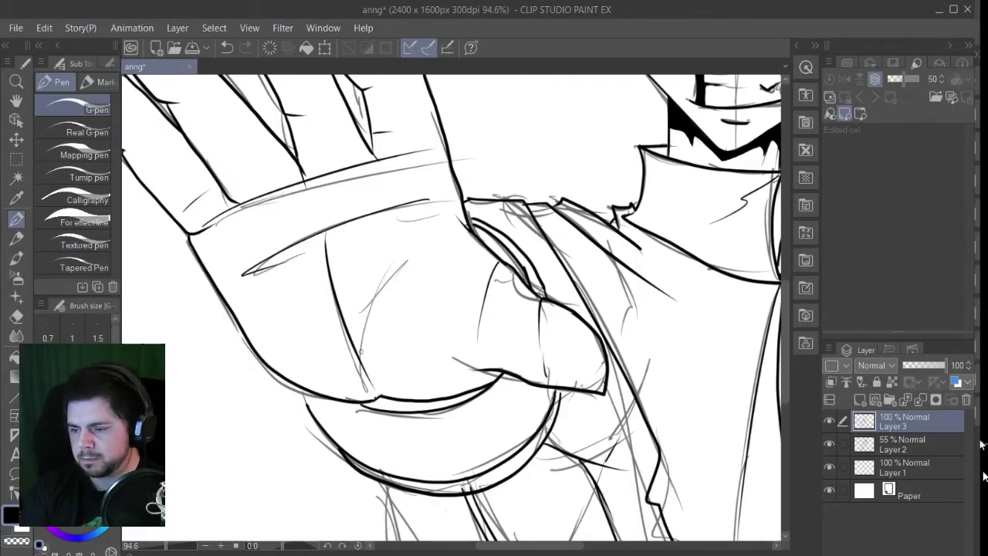
# - Draw the forehead arrow as a downward triangle with two stem lines up to the head outline, using straight lines
pyautogui.moveTo(579, 346); pyautogui.dragTo(231, 541)
pyautogui.scroll(2, 494, 309)
pyautogui.press('u')
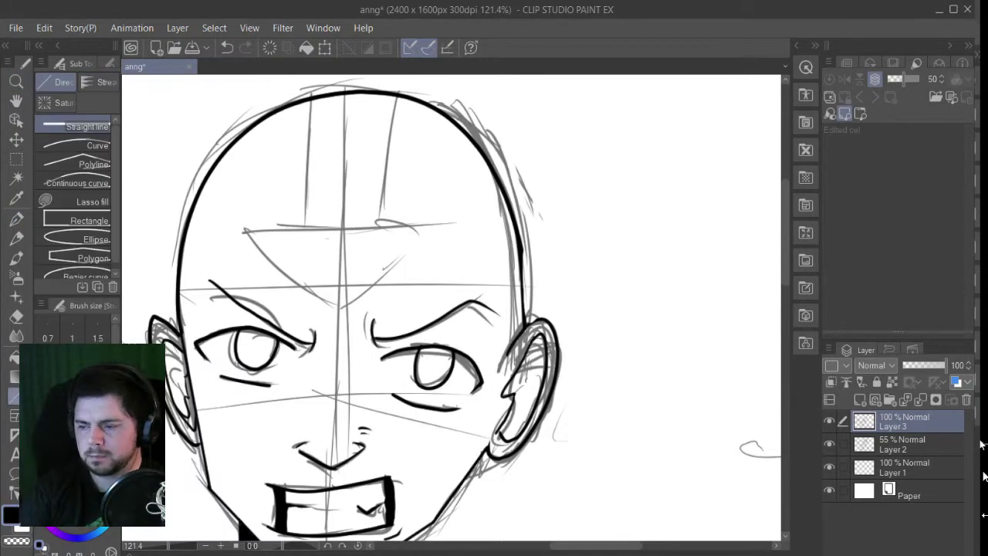
pyautogui.moveTo(243, 227)
pyautogui.mouseDown()
pyautogui.moveTo(424, 226)
pyautogui.moveTo(342, 308)
pyautogui.moveTo(243, 227)
pyautogui.mouseUp()
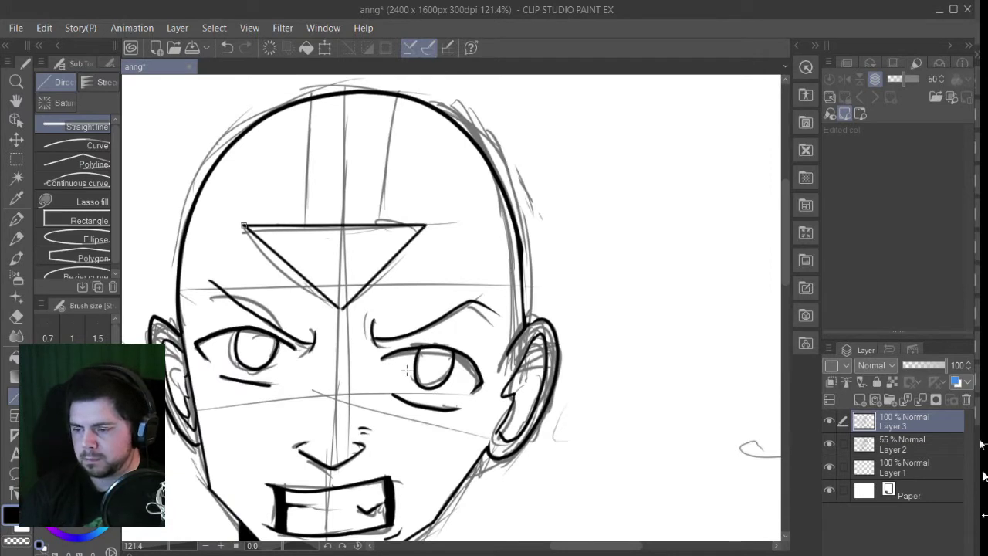
pyautogui.moveTo(302, 225); pyautogui.dragTo(310, 96)
pyautogui.moveTo(395, 91); pyautogui.dragTo(381, 225)
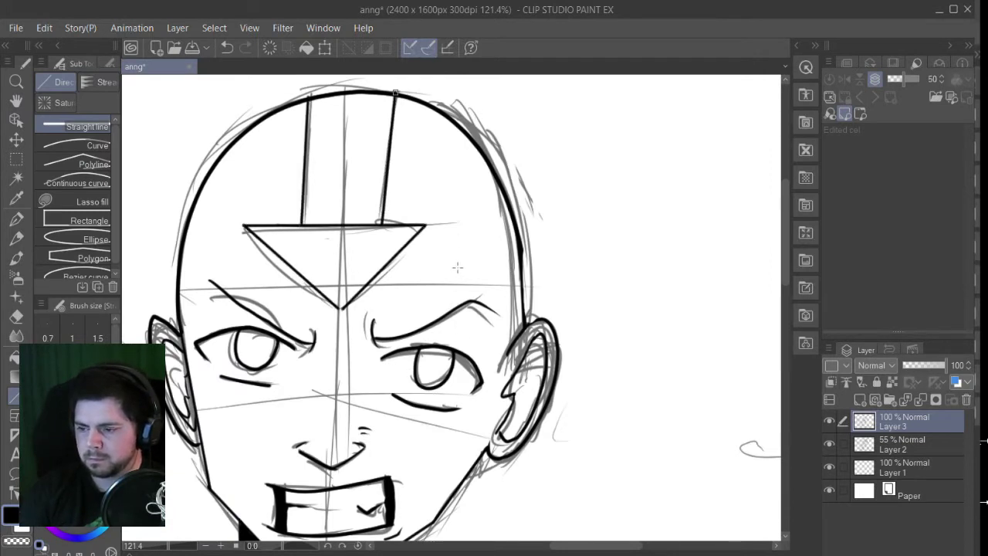
# - Erase the triangle's top edge between the two stem lines so the arrow shape is open
pyautogui.press('m')
pyautogui.scroll(3, 383, 235)
pyautogui.press('e')
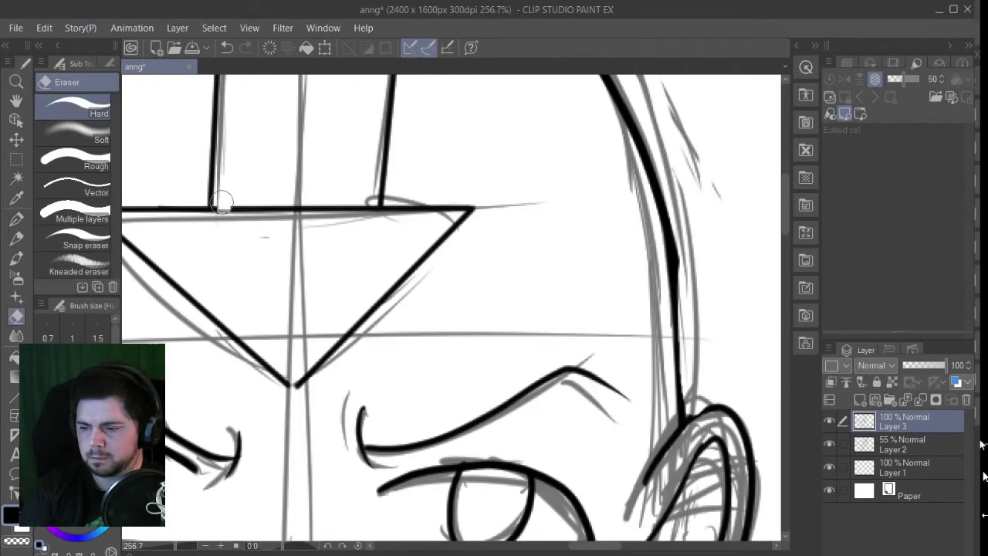
pyautogui.click(15, 81)
pyautogui.scroll(-4, 617, 225)
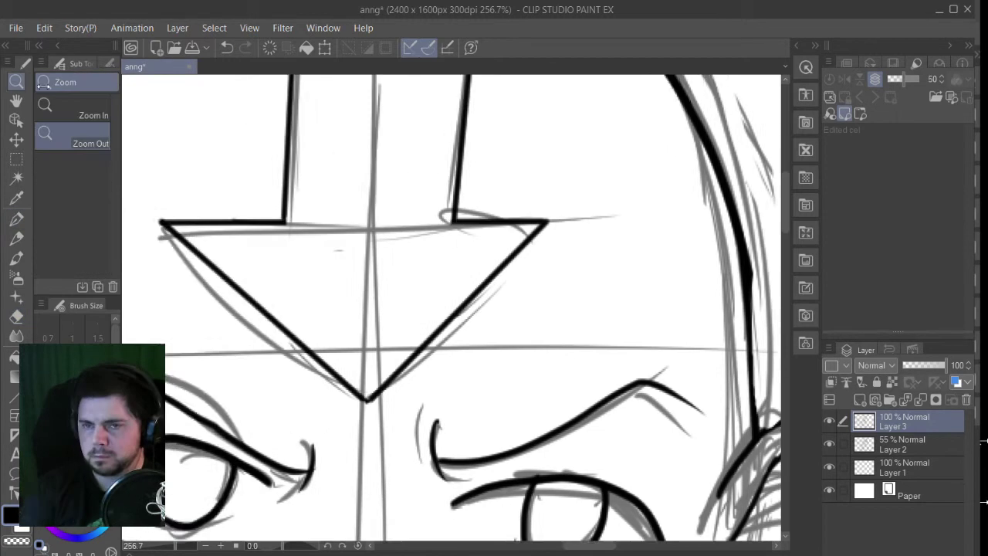
pyautogui.hotkey('ctrl', 'z')
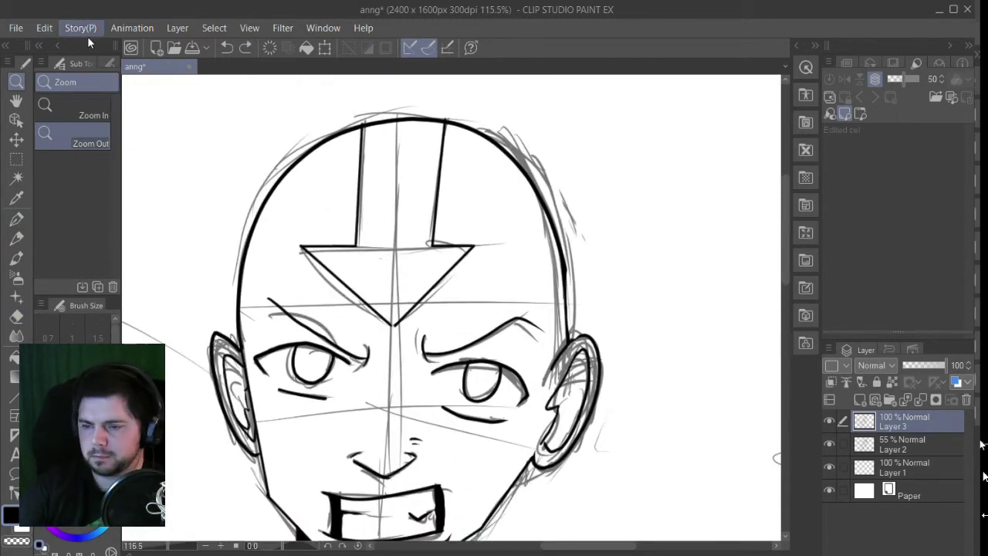
# - Lasso one corner of the forehead arrow, move it inward and clean up the joins with the eraser
pyautogui.press('m')
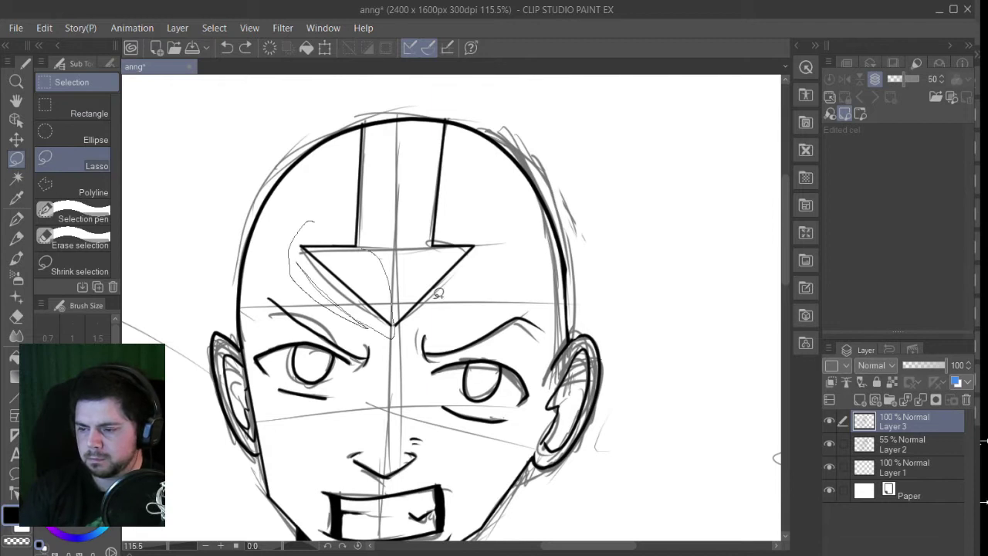
pyautogui.click(16, 139)
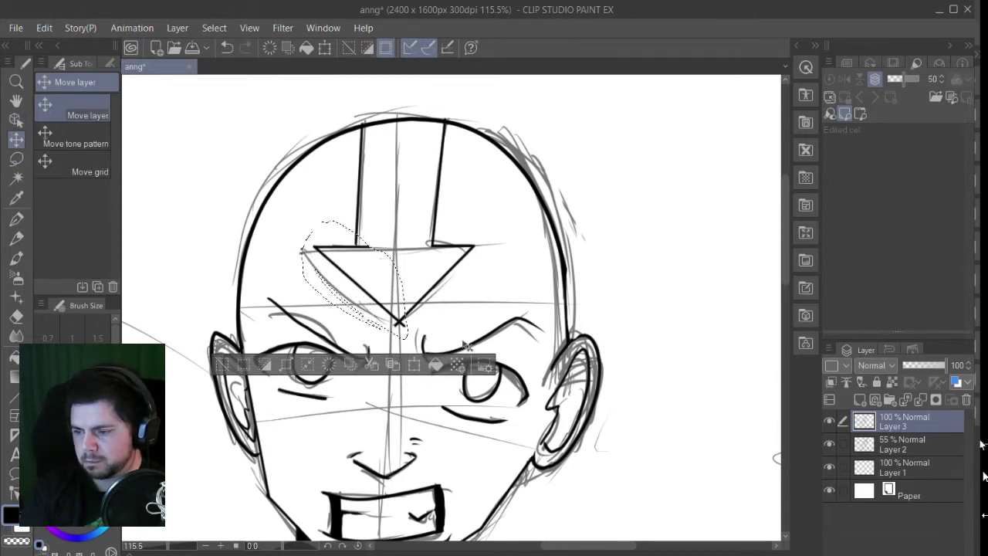
pyautogui.hotkey('ctrl', 'd')
pyautogui.press('e')
pyautogui.scroll(3, 416, 343)
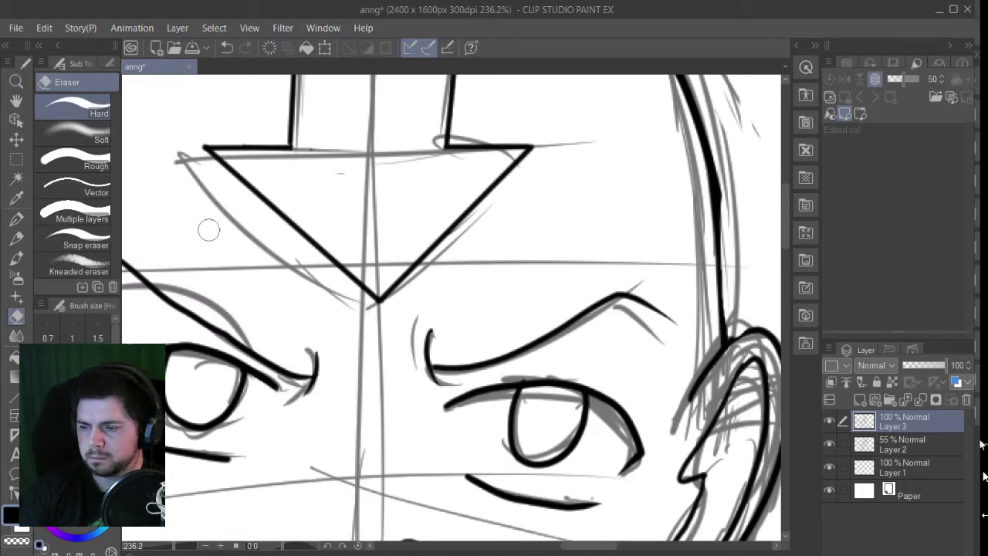
pyautogui.scroll(-5, 640, 328)
pyautogui.scroll(4, 584, 277)
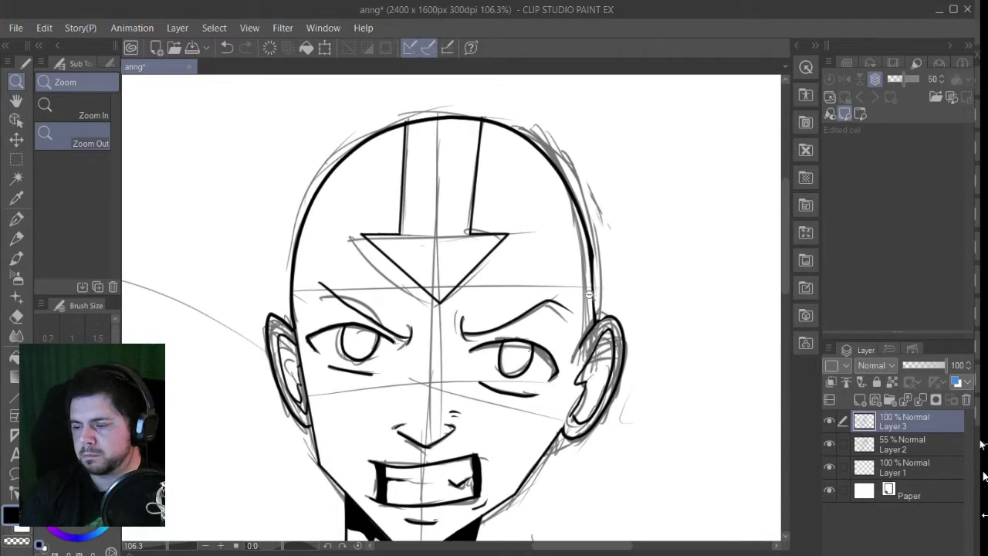
# - Select the whole forehead arrow with the lasso, delete it and deselect
pyautogui.press('m')
pyautogui.moveTo(629, 253); pyautogui.dragTo(590, 142)
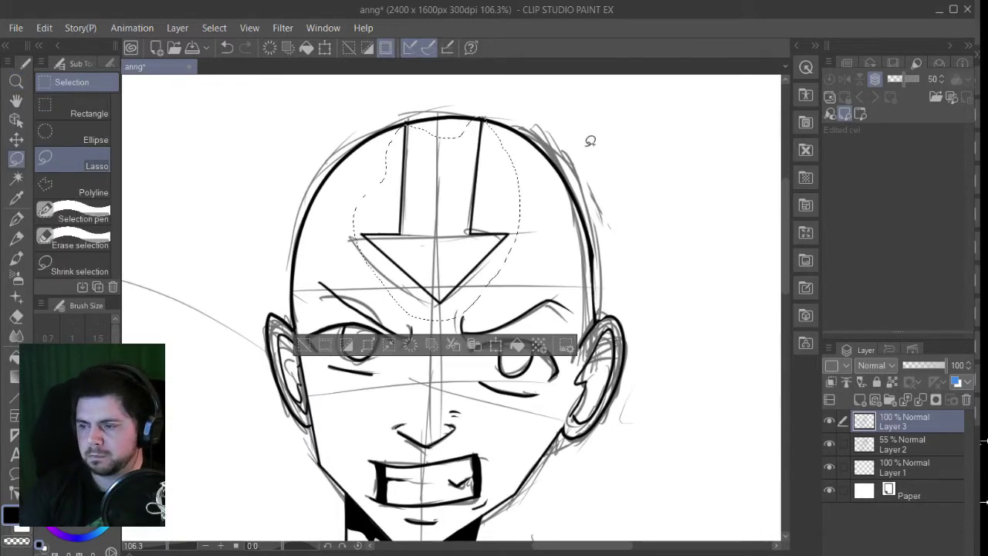
pyautogui.press('Delete')
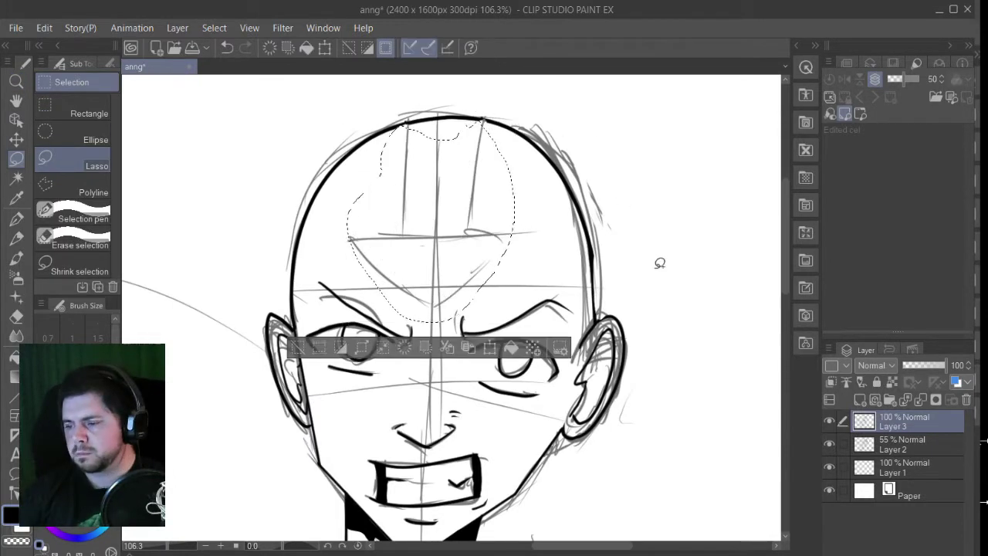
pyautogui.hotkey('ctrl', 'd')
# - Repair the head outline at the top of the skull with the G-pen where the arrow stem met it
pyautogui.scroll(4, 636, 121)
pyautogui.scroll(4, 493, 121)
pyautogui.press('p')
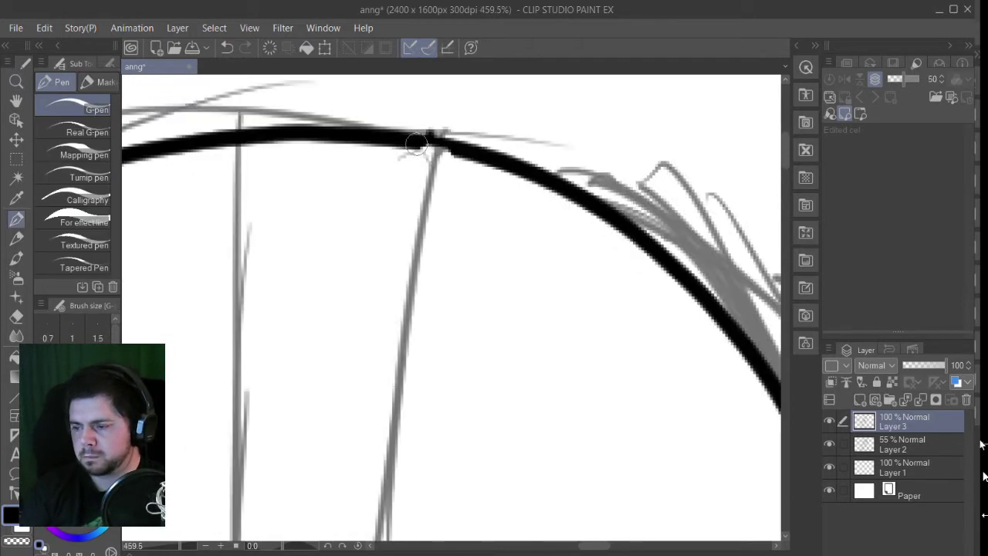
pyautogui.hscroll(-5, 416, 143)
pyautogui.scroll(-6, 602, 264)
# - On a new layer, redraw the forehead arrow's triangle with straight lines and ink its stem with the G-pen
pyautogui.moveTo(522, 464); pyautogui.dragTo(400, 342)
pyautogui.scroll(3, 400, 342)
pyautogui.press('u')
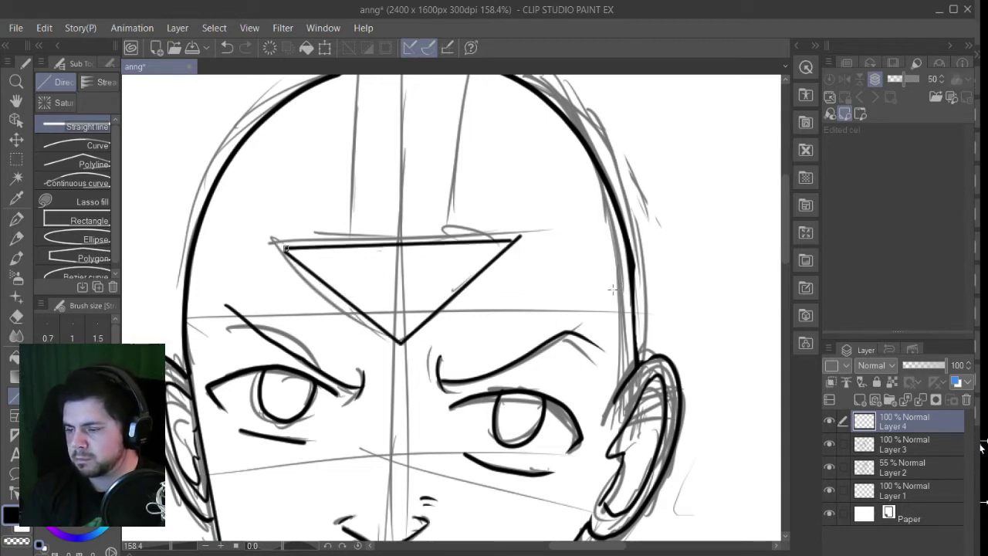
pyautogui.scroll(2, 614, 291)
pyautogui.press('p')
pyautogui.moveTo(366, 138); pyautogui.dragTo(361, 176)
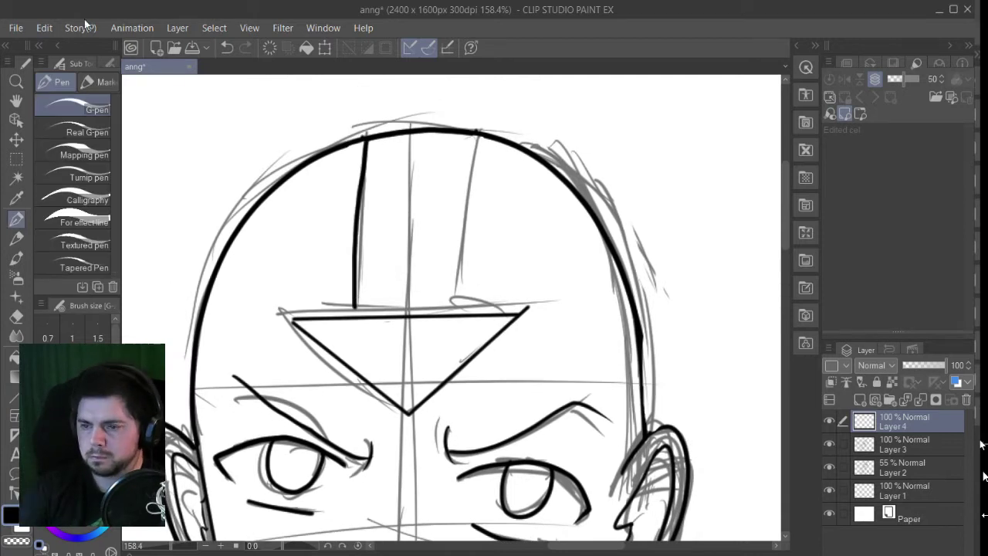
# - Erase the new triangle's top edge between the stem lines to open the arrow outline
pyautogui.scroll(2, 456, 314)
pyautogui.scroll(3, 456, 314)
pyautogui.press('e')
pyautogui.moveTo(501, 324); pyautogui.dragTo(651, 378)
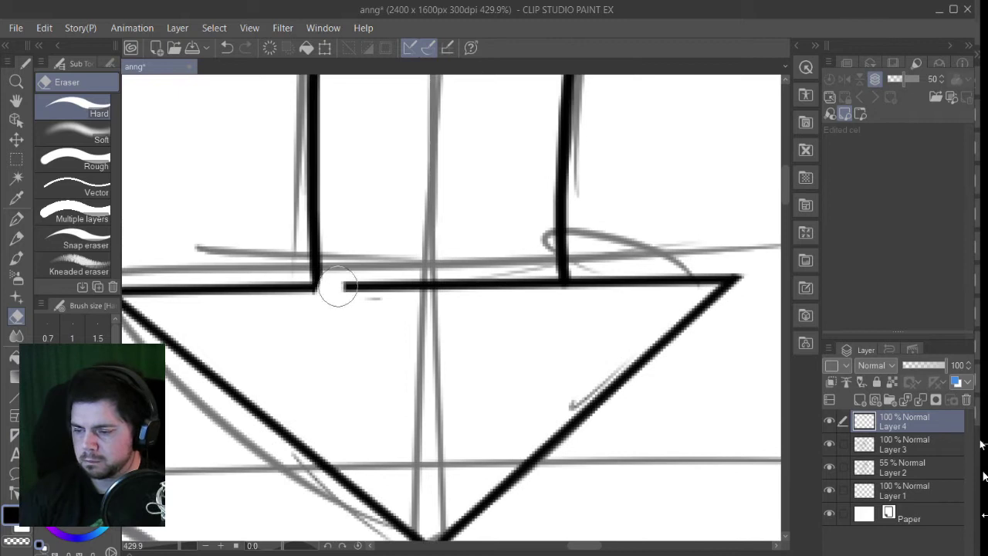
pyautogui.press('/')
pyautogui.scroll(-5, 661, 276)
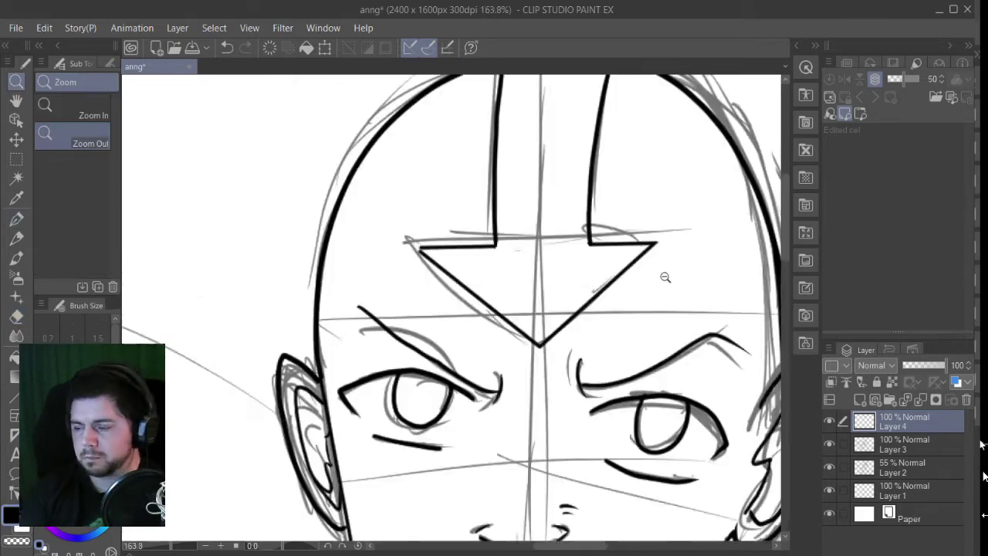
# - Lasso the forehead arrow's triangular head, shift it slightly to line up with the stem, and deselect
pyautogui.scroll(2, 593, 296)
pyautogui.scroll(1, 509, 278)
pyautogui.press('m')
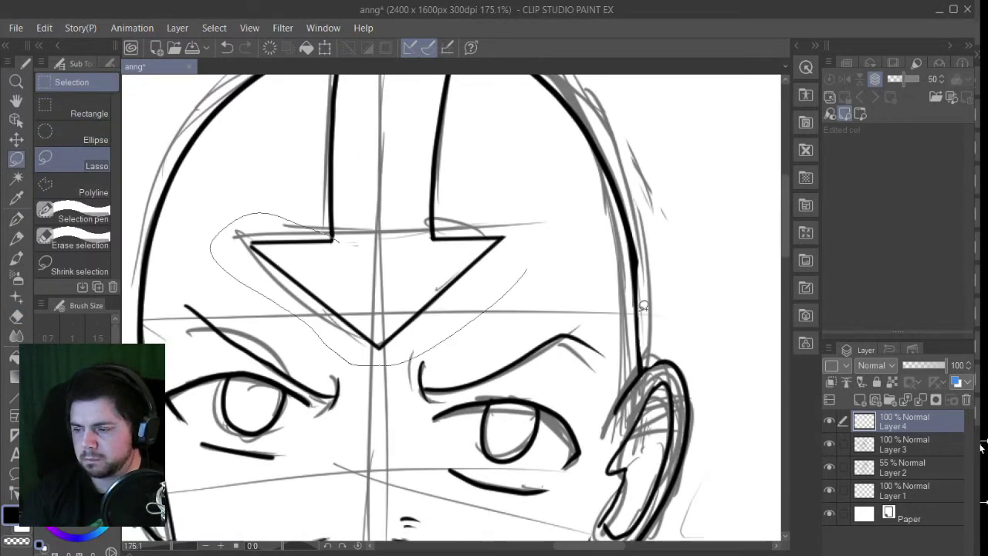
pyautogui.moveTo(526, 270); pyautogui.dragTo(437, 231)
pyautogui.press('k')
pyautogui.moveTo(569, 324); pyautogui.dragTo(572, 326)
pyautogui.press('m')
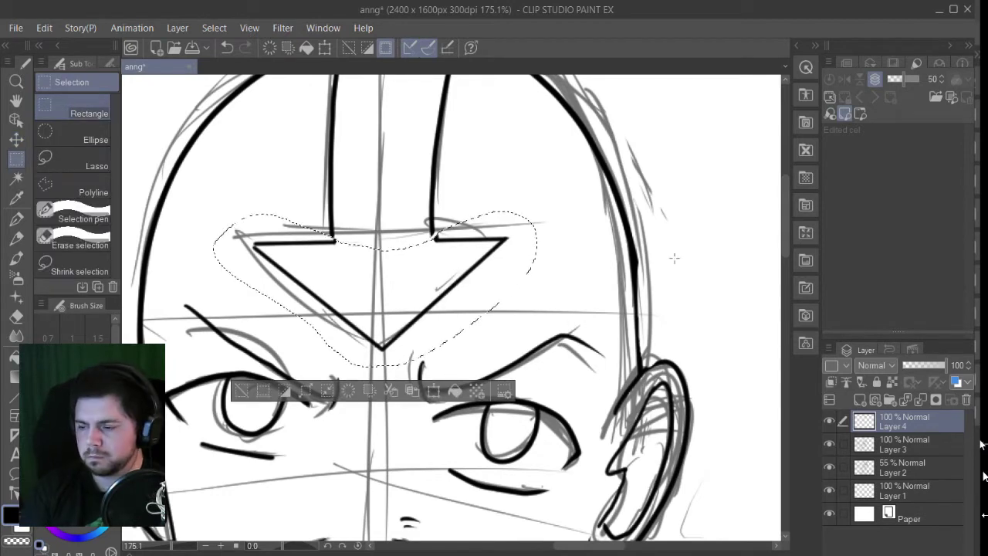
pyautogui.hotkey('ctrl', 'd')
# - Clean up the two corners where the arrow stem meets the arrowhead using the G-pen and eraser
pyautogui.press('p')
pyautogui.scroll(3, 426, 257)
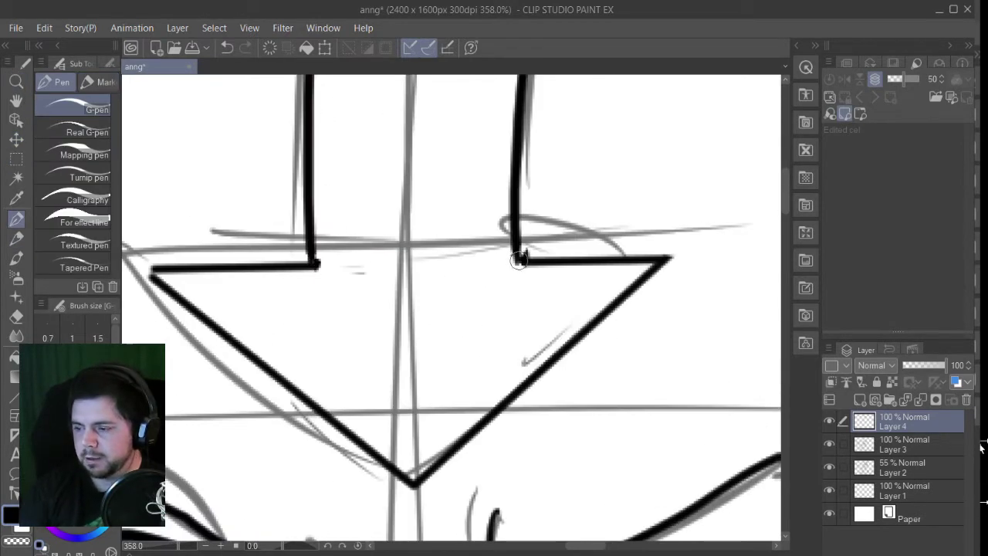
pyautogui.press('e')
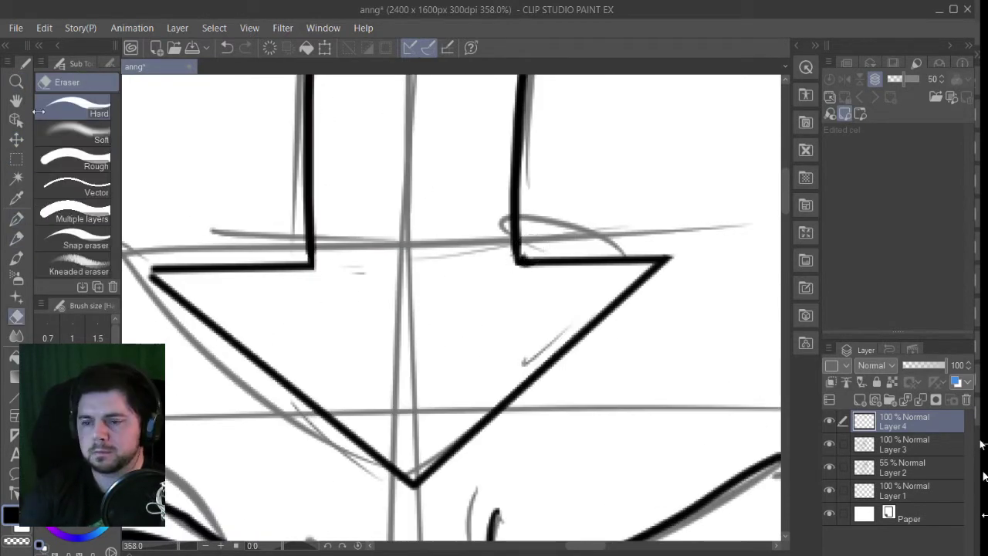
# - Hide the sketch on Layer 2 to check the line art on its own
pyautogui.scroll(-8, 703, 342)
pyautogui.scroll(5, 725, 386)
pyautogui.press('p')
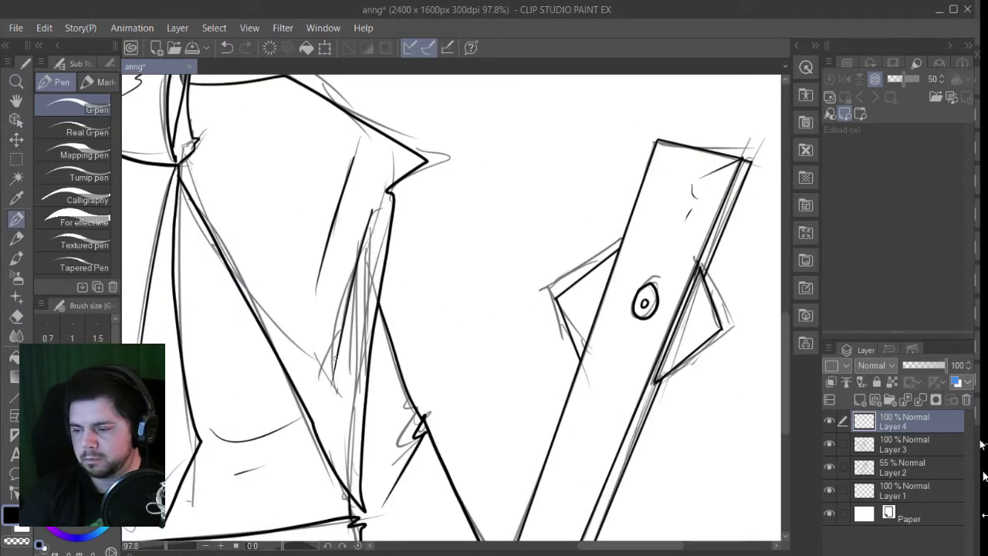
pyautogui.scroll(-6, 131, 132)
pyautogui.click(829, 465)
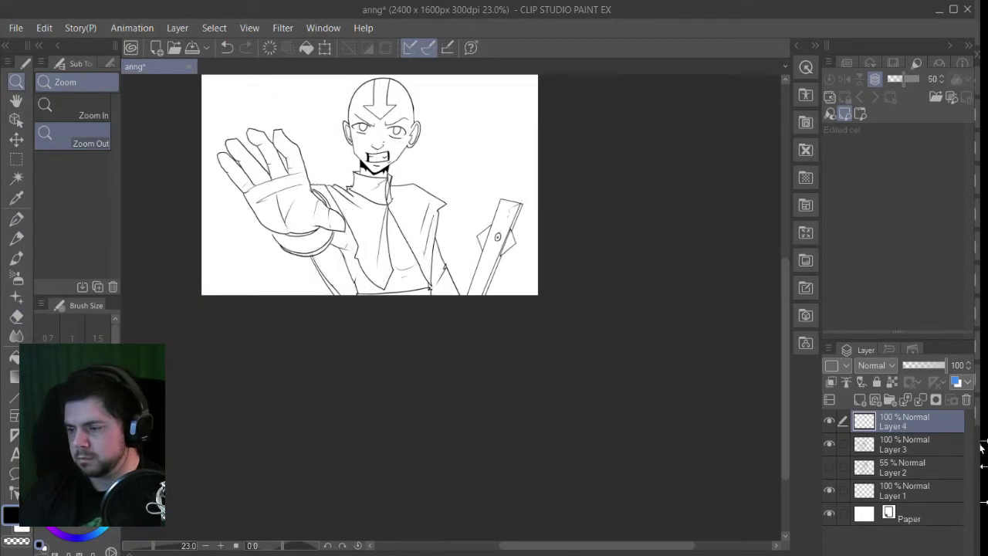
# - Merge Layer 3 and Layer 4 into a single line art layer
pyautogui.scroll(4, 405, 255)
pyautogui.scroll(3, 404, 255)
pyautogui.press('p')
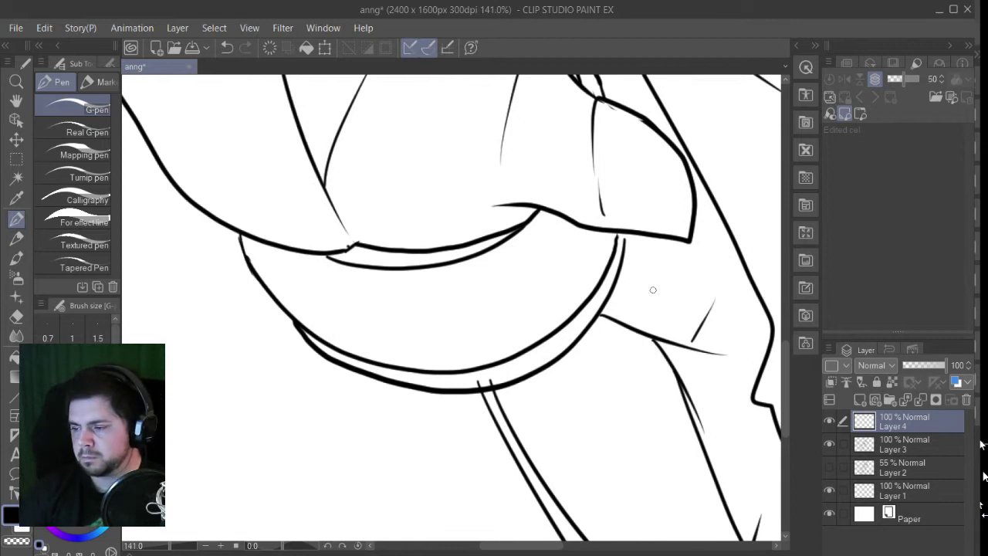
pyautogui.press('m')
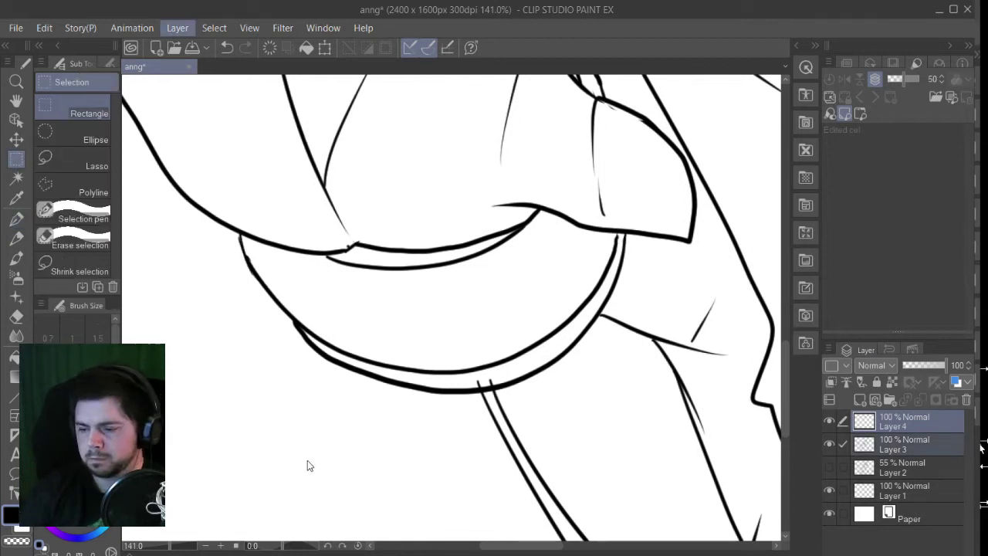
pyautogui.hotkey('shift', 'alt', 'e')
# - Auto-select the inside of the sleeve cuff below the outstretched hand, fill it with black and deselect
pyautogui.press('w')
pyautogui.click(553, 373)
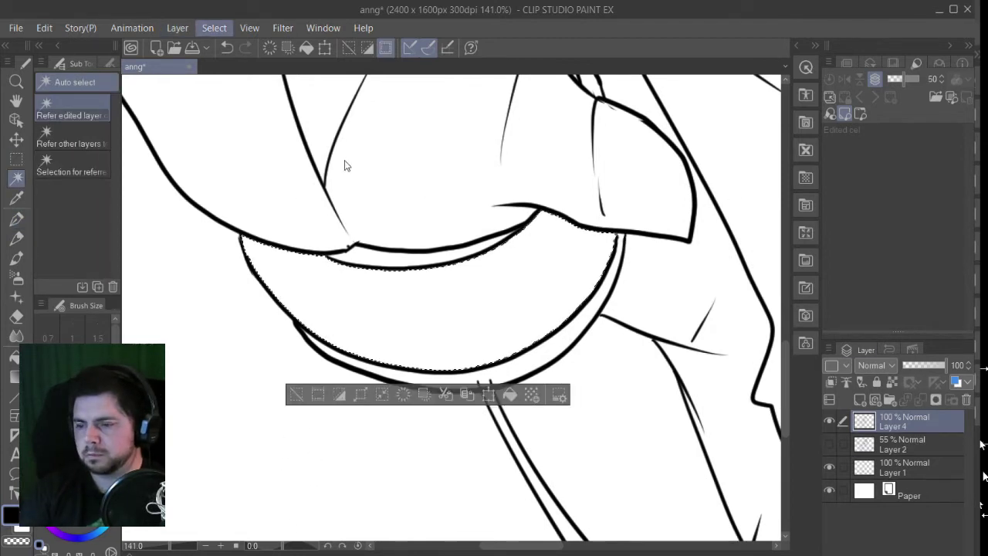
pyautogui.hotkey('alt', 'BackSpace')
pyautogui.press('m')
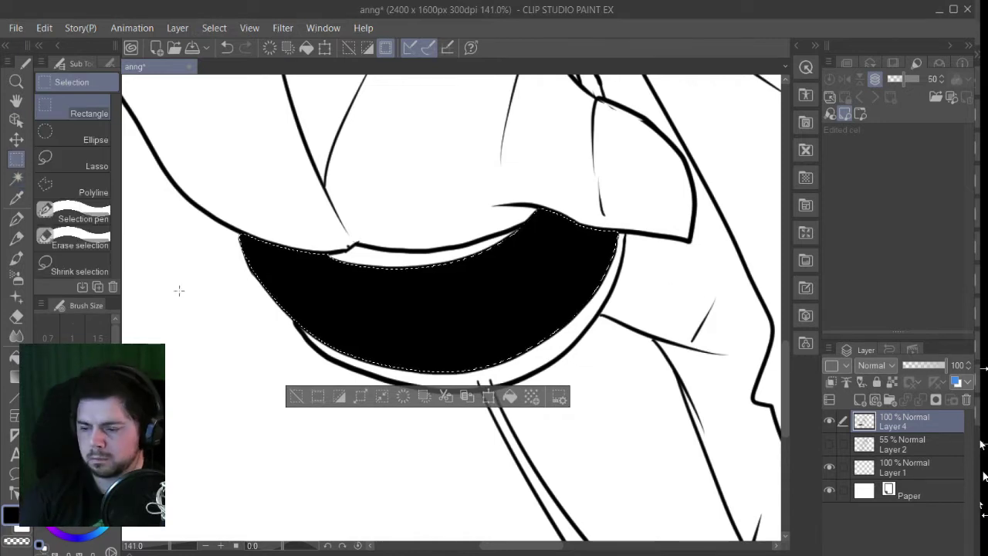
pyautogui.hotkey('ctrl', 'd')
# - Lasso the remaining white sliver between the palm's edge and the black cuff interior, fill it with black and deselect
pyautogui.click(15, 81)
pyautogui.scroll(-10, 633, 315)
pyautogui.scroll(6, 693, 304)
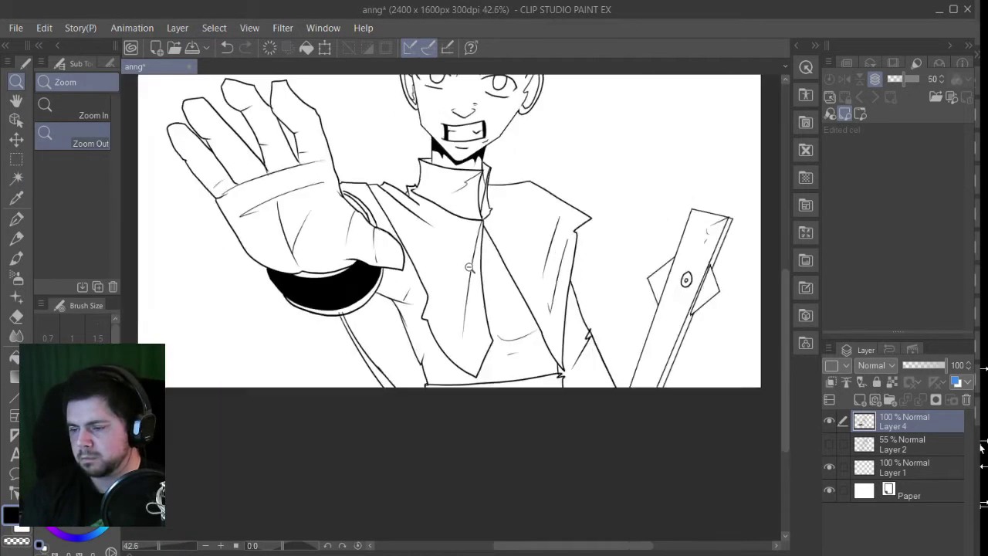
pyautogui.scroll(2, 489, 337)
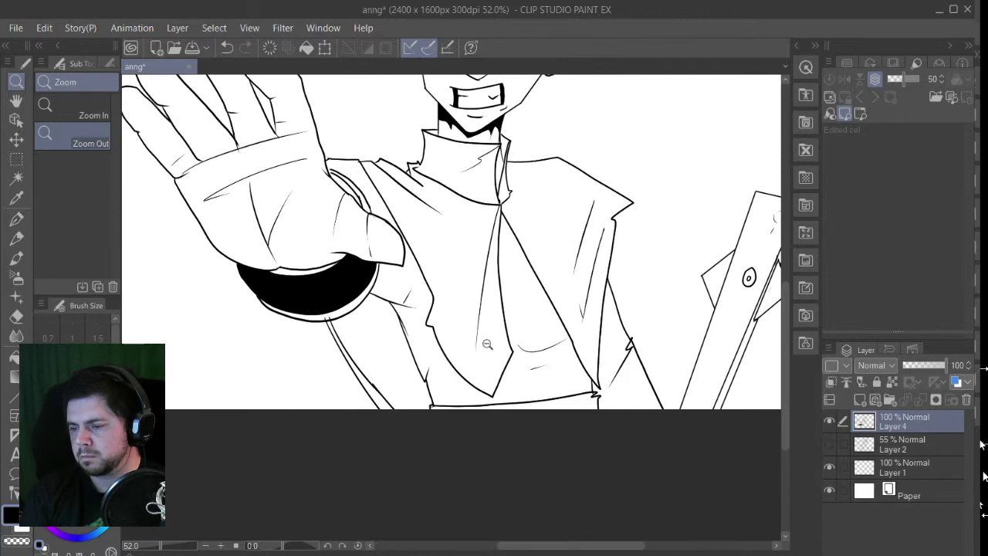
pyautogui.scroll(8, 288, 291)
pyautogui.press('m')
pyautogui.moveTo(306, 232); pyautogui.dragTo(568, 164)
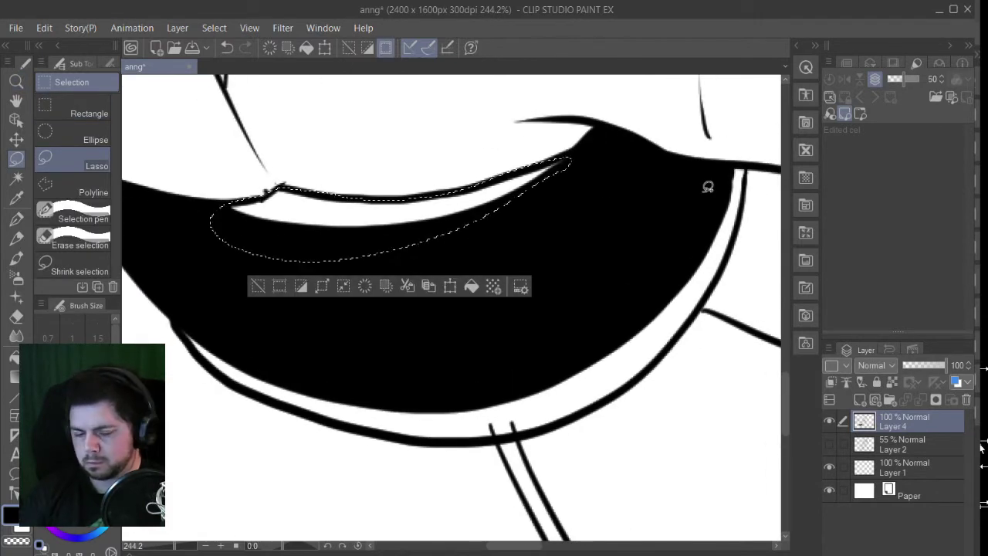
pyautogui.hotkey('alt', 'BackSpace')
pyautogui.hotkey('ctrl', 'd')
# - Switch to Photoshop with anng.psd open and set up the lines layer, the colouring layers and a grey background
pyautogui.press('/')
pyautogui.scroll(-1, 630, 359)
pyautogui.scroll(-5, 629, 360)
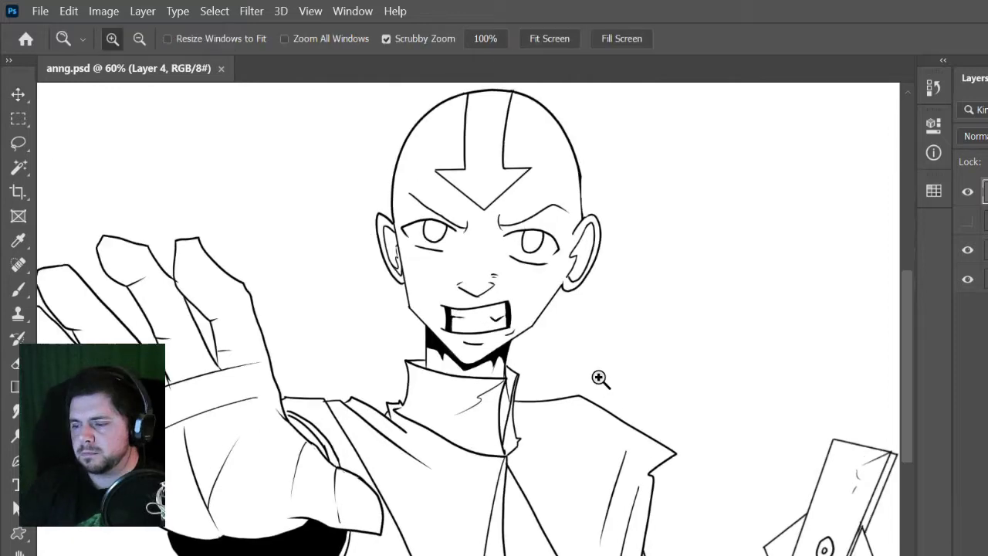
pyautogui.scroll(-3, 632, 318)
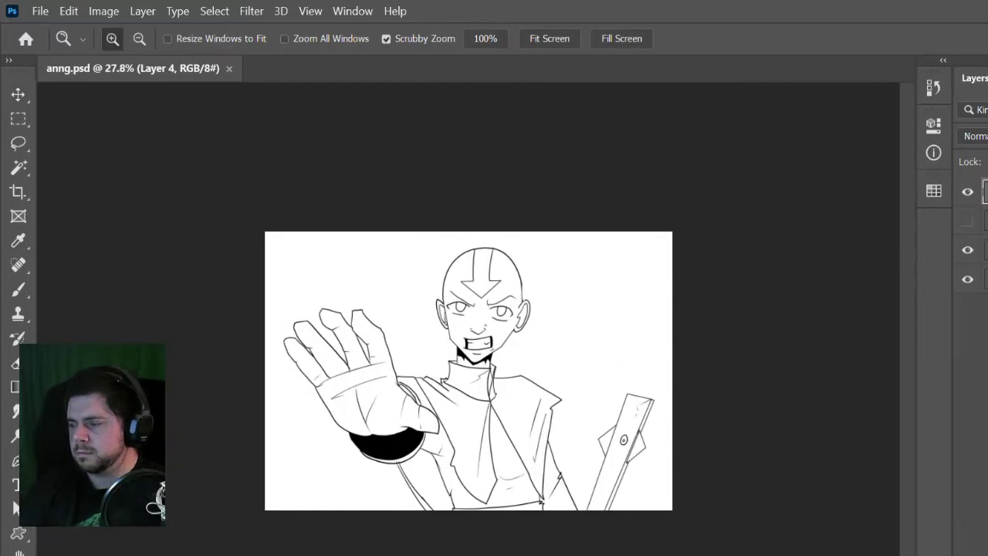
pyautogui.press('F2')
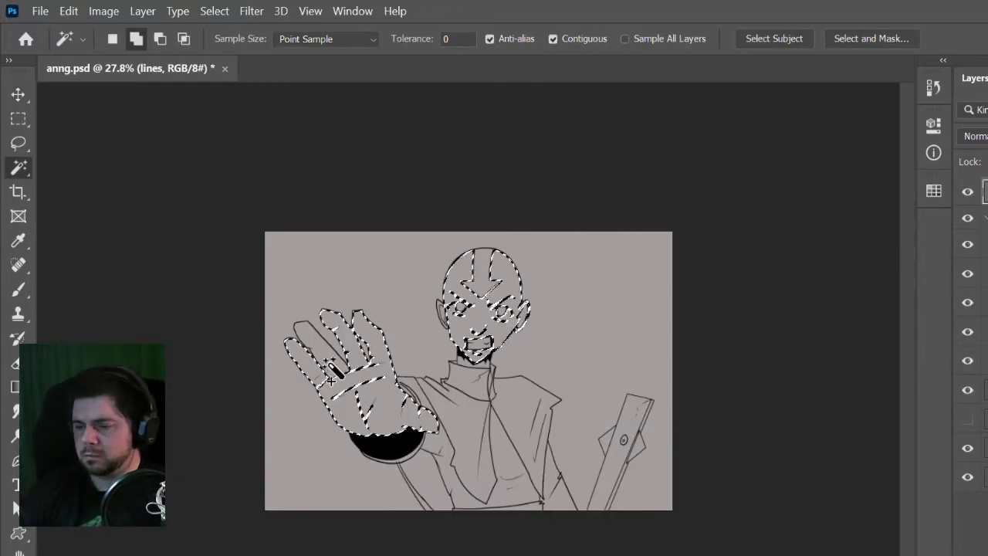
# - Select the skin areas of the face, ears, neck and hand on the lines layer with the Magic Wand
pyautogui.scroll(6, 527, 284)
pyautogui.press('w')
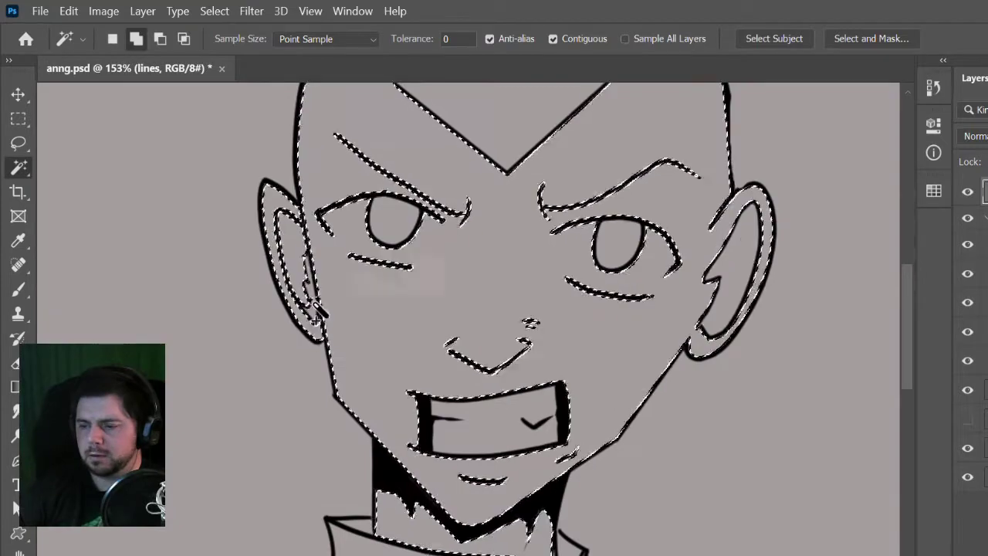
pyautogui.moveTo(718, 282); pyautogui.dragTo(740, 517)
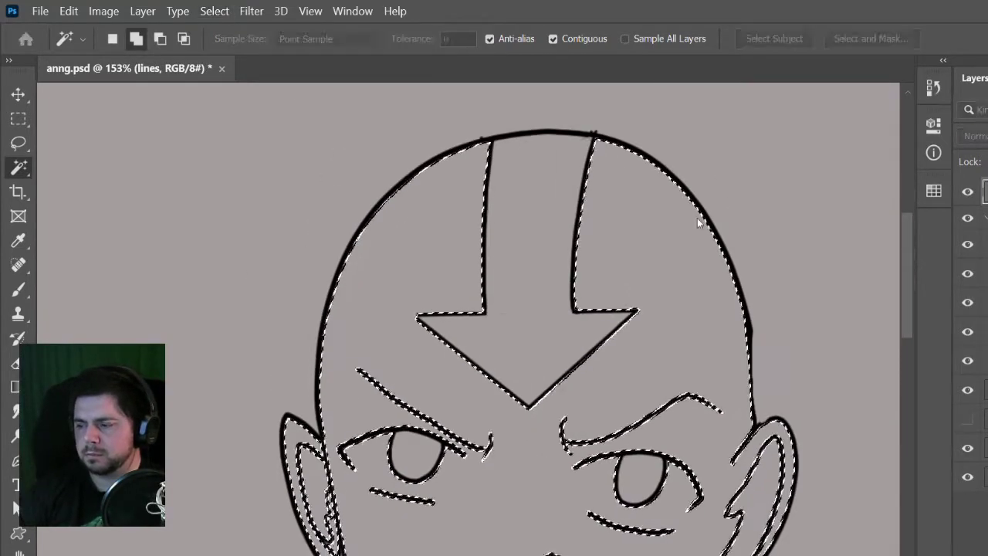
pyautogui.press('z')
pyautogui.scroll(-4, 494, 231)
pyautogui.scroll(4, 415, 167)
# - Add the enclosed facial lines, ear details and hand creases to the skin selection with the Lasso
pyautogui.press('l')
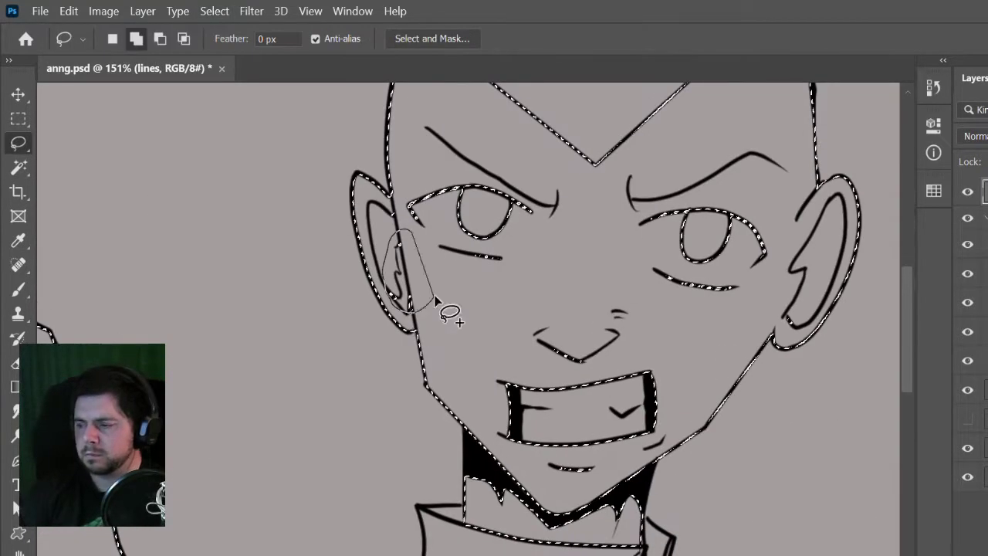
pyautogui.moveTo(640, 502)
pyautogui.mouseDown()
pyautogui.moveTo(628, 530)
pyautogui.moveTo(554, 540)
pyautogui.moveTo(758, 327)
pyautogui.mouseUp()
pyautogui.moveTo(615, 358); pyautogui.dragTo(650, 551)
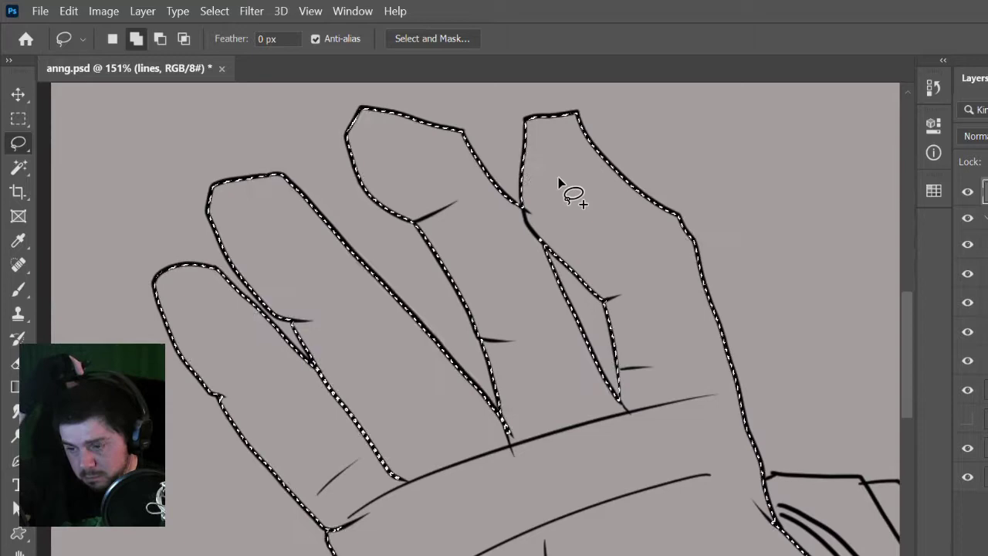
# - Fill the selected face and hand areas with the light peach skin tone on the sk layer
pyautogui.press('z')
pyautogui.moveTo(558, 177)
pyautogui.mouseDown()
pyautogui.moveTo(521, 295)
pyautogui.moveTo(555, 295)
pyautogui.mouseUp()
pyautogui.click(974, 331)
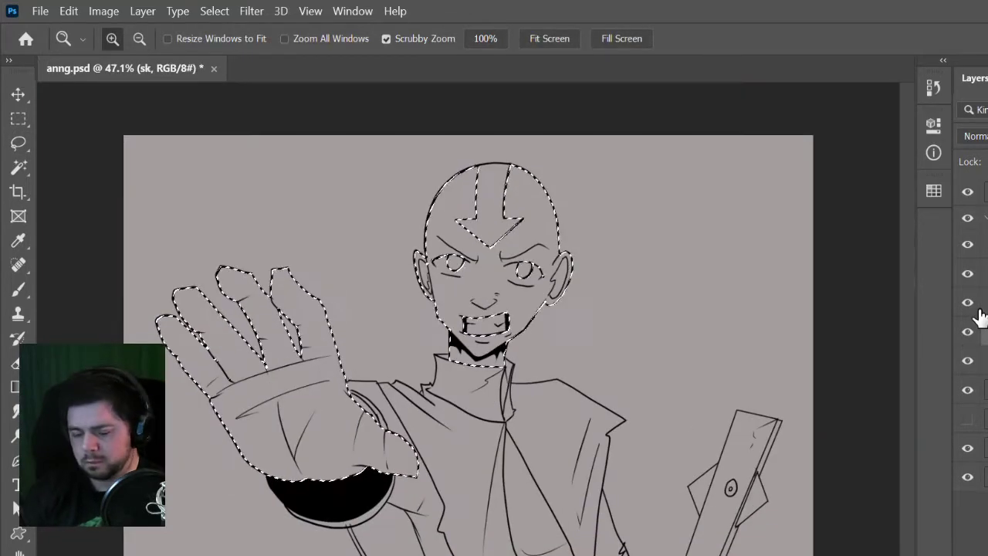
pyautogui.hotkey('alt', 'BackSpace')
pyautogui.moveTo(525, 353); pyautogui.dragTo(609, 353)
pyautogui.click(18, 143)
pyautogui.click(19, 143)
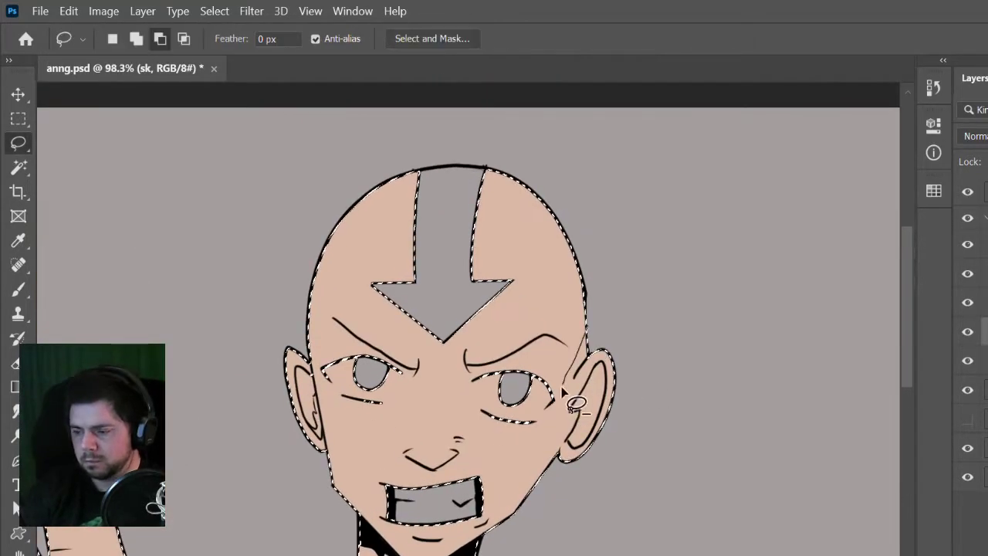
pyautogui.moveTo(263, 540); pyautogui.dragTo(636, 278)
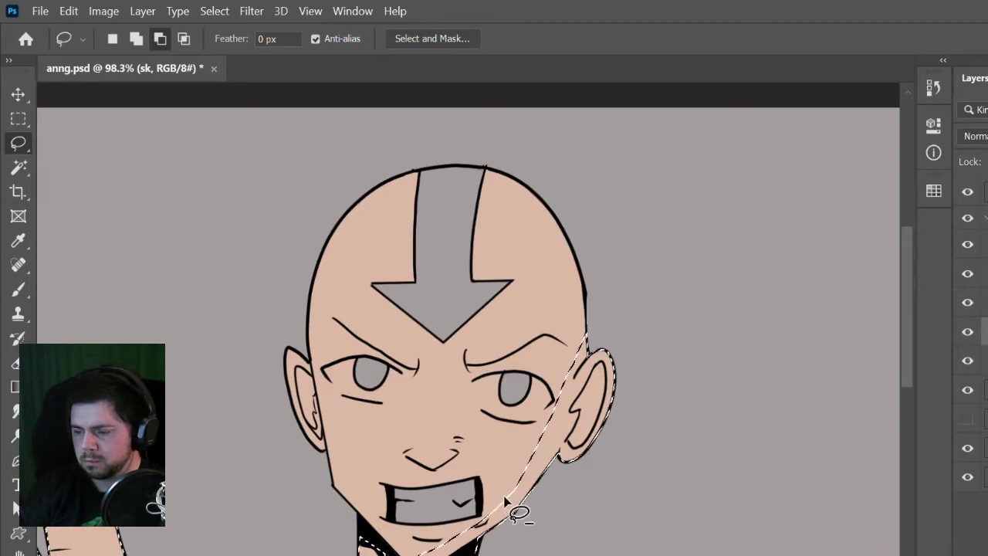
pyautogui.scroll(-4, 494, 324)
pyautogui.hscroll(-6, 789, 414)
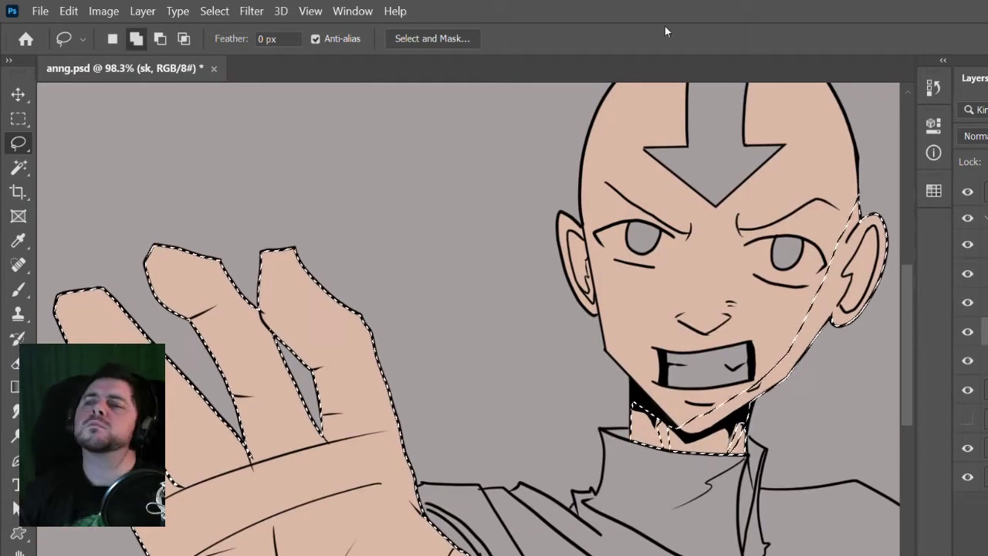
pyautogui.moveTo(670, 429); pyautogui.dragTo(669, 429)
pyautogui.press('z')
pyautogui.moveTo(671, 304); pyautogui.dragTo(625, 302)
pyautogui.hotkey('ctrl', 'd')
pyautogui.moveTo(522, 244); pyautogui.dragTo(555, 246)
pyautogui.press('l')
pyautogui.hotkey('ctrl', 'z')
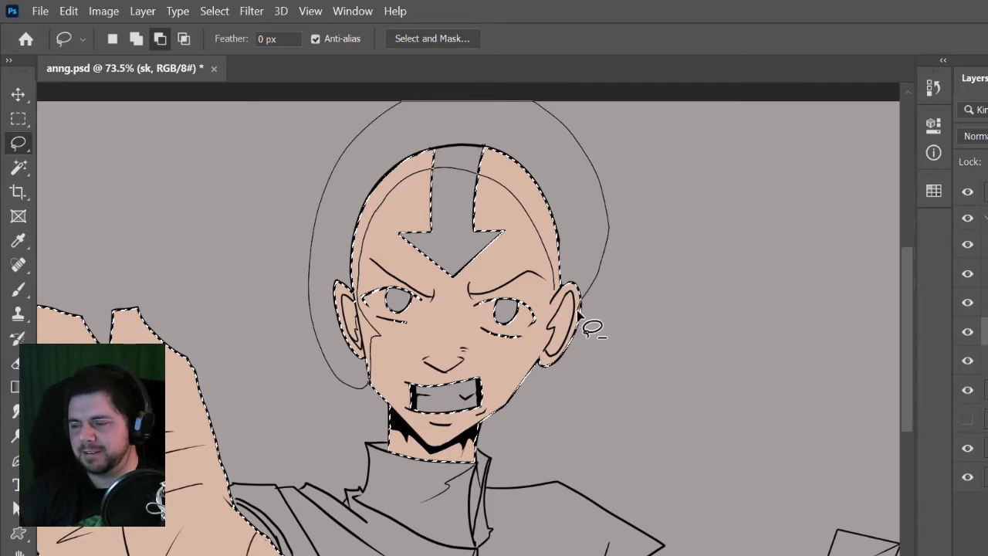
# - Subtract the lit edges of the head, ears, cheeks, neck and fingers from the skin selection with the Lasso
pyautogui.scroll(-1, 585, 320)
pyautogui.moveTo(551, 358)
pyautogui.mouseDown()
pyautogui.moveTo(528, 344)
pyautogui.moveTo(490, 407)
pyautogui.moveTo(586, 287)
pyautogui.mouseUp()
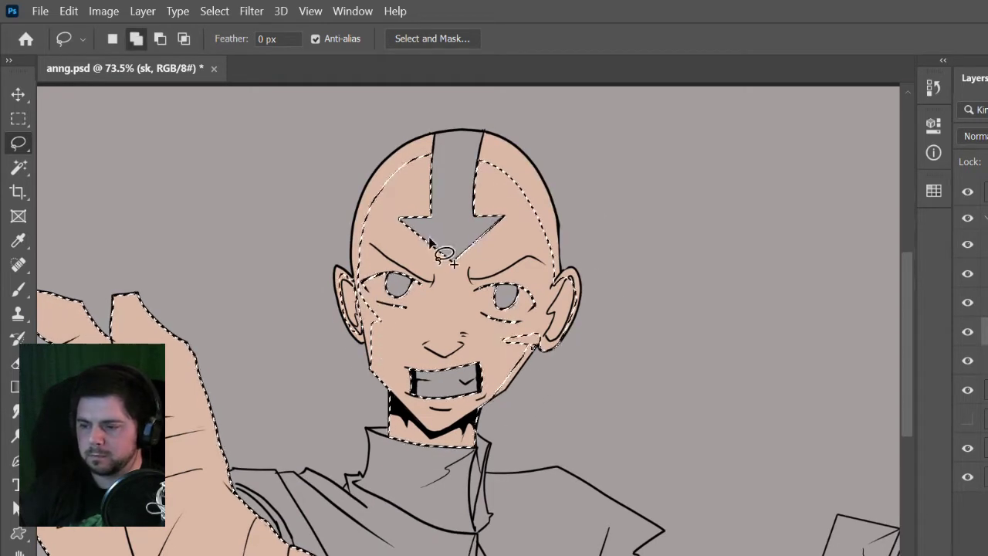
pyautogui.moveTo(563, 438); pyautogui.dragTo(801, 392)
pyautogui.moveTo(396, 271); pyautogui.dragTo(390, 264)
pyautogui.moveTo(382, 315); pyautogui.dragTo(383, 308)
pyautogui.moveTo(294, 407); pyautogui.dragTo(197, 305)
pyautogui.moveTo(750, 379); pyautogui.dragTo(780, 378)
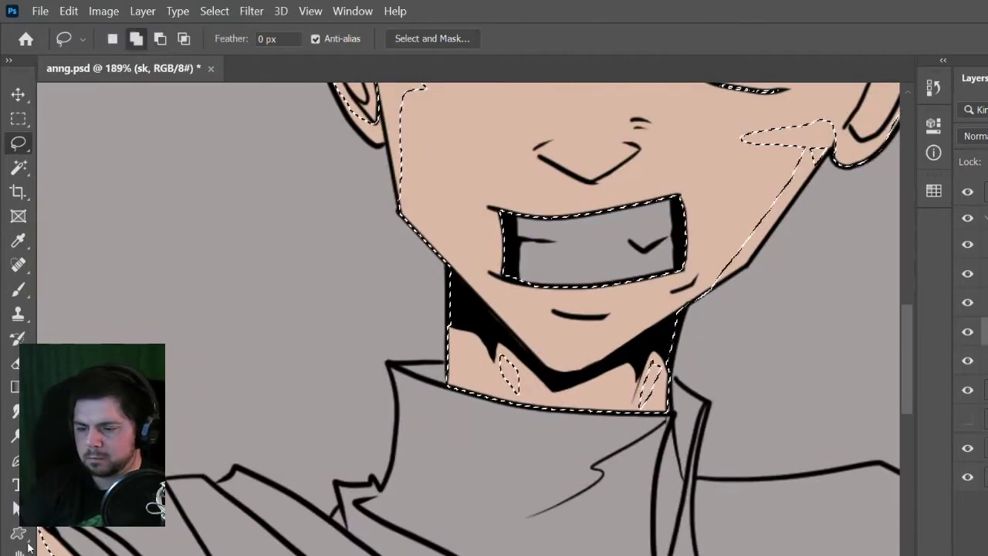
# - Fill the remaining skin selection with dark brown shadow on a new layer, deselect and merge it into the skshad layer
pyautogui.hotkey('ctrl', '0')
pyautogui.hotkey('ctrl', 'shift', 'alt', 'n')
pyautogui.hotkey('alt', 'BackSpace')
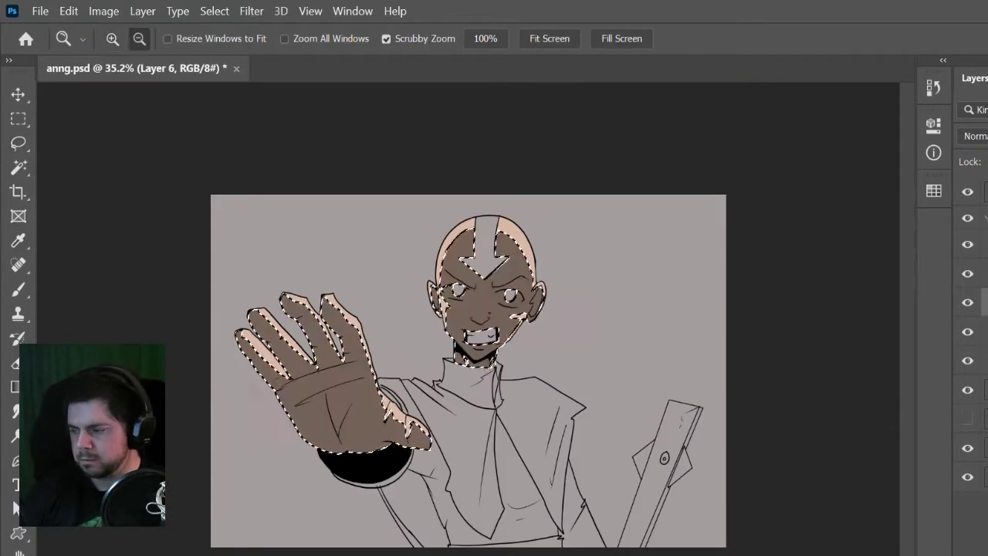
pyautogui.hotkey('ctrl', 'd')
pyautogui.hotkey('ctrl', 'e')
# - Select the forehead arrow and both irises on the lines layer with the Magic Wand
pyautogui.press('l')
pyautogui.press('z')
pyautogui.moveTo(513, 247); pyautogui.dragTo(572, 220)
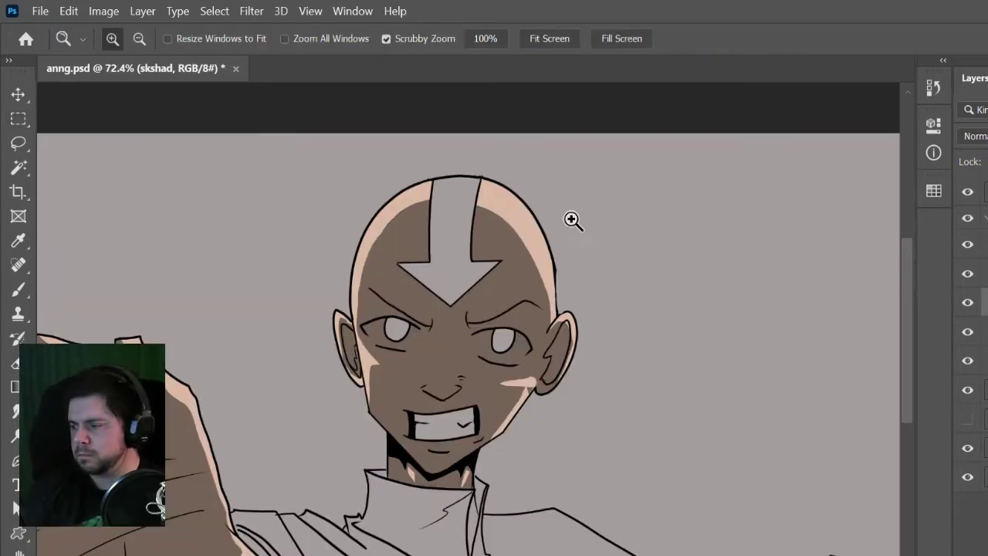
pyautogui.hotkey('alt', '[')
pyautogui.press('w')
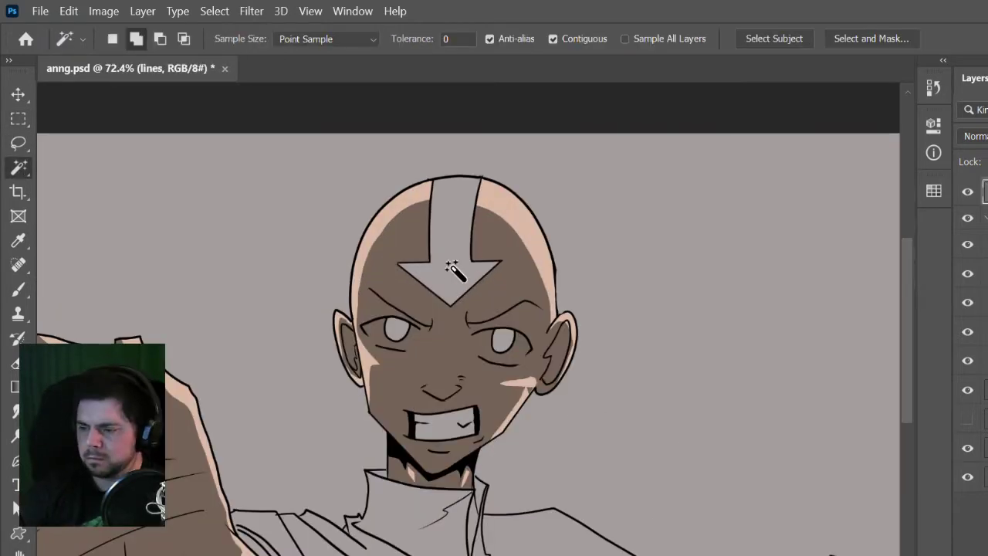
# - Add the full shapes of both eyes to the arrow selection with the Lasso, following the eyelid lines
pyautogui.press('z')
pyautogui.moveTo(538, 336); pyautogui.dragTo(610, 328)
pyautogui.press('l')
pyautogui.moveTo(515, 373)
pyautogui.mouseDown()
pyautogui.moveTo(438, 312)
pyautogui.moveTo(339, 328)
pyautogui.mouseUp()
pyautogui.moveTo(453, 417); pyautogui.dragTo(463, 420)
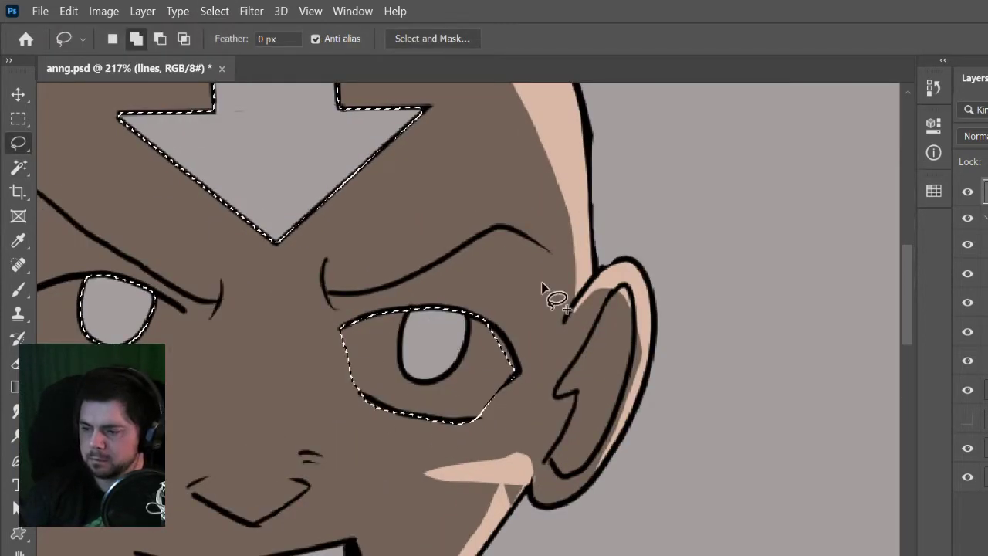
pyautogui.hscroll(-3, 586, 362)
pyautogui.hscroll(-4, 552, 390)
pyautogui.scroll(1, 553, 390)
pyautogui.moveTo(559, 372)
pyautogui.mouseDown()
pyautogui.moveTo(512, 436)
pyautogui.moveTo(435, 423)
pyautogui.mouseUp()
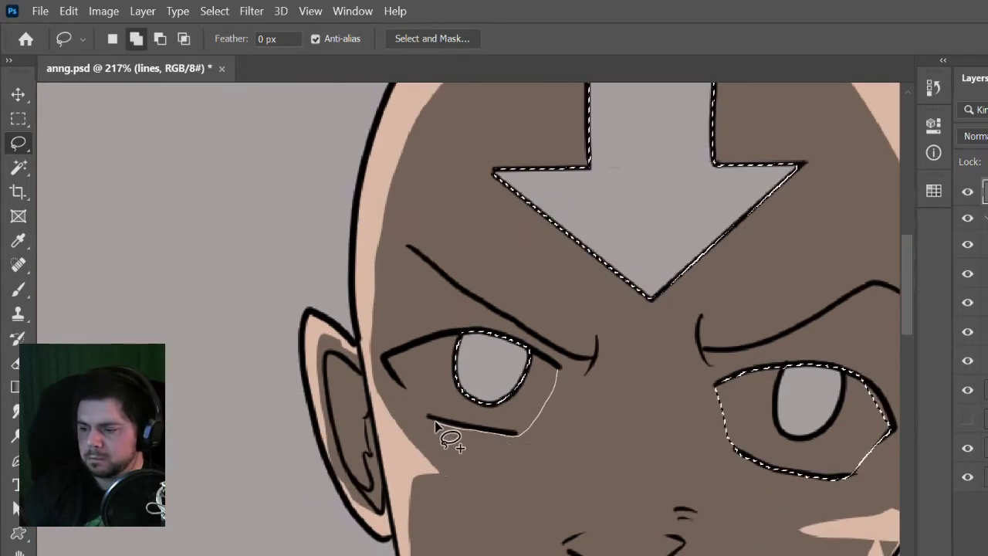
pyautogui.moveTo(389, 370); pyautogui.dragTo(390, 356)
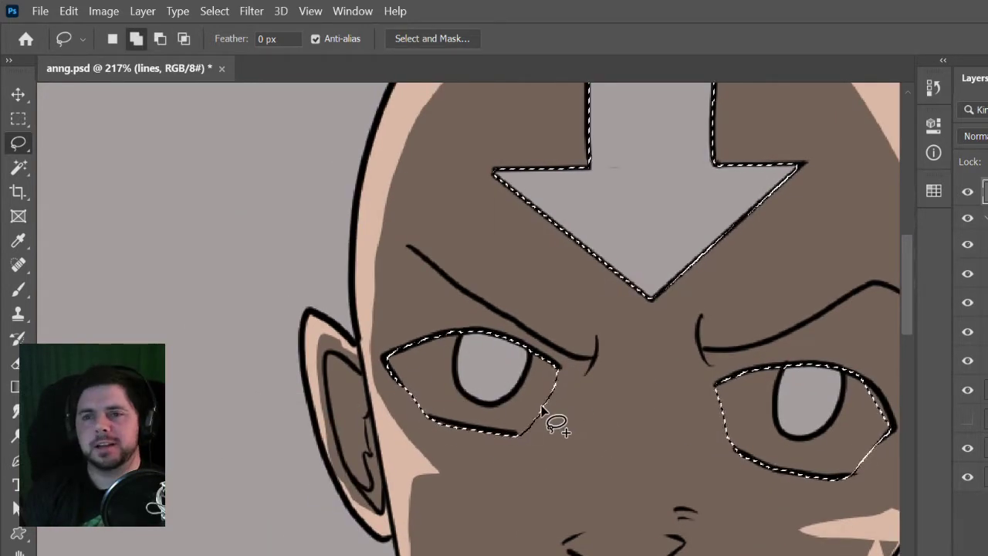
# - Fill the selected forehead arrow and eyes with white on the eyeaandarrow layer
pyautogui.press('z')
pyautogui.moveTo(549, 369); pyautogui.dragTo(512, 364)
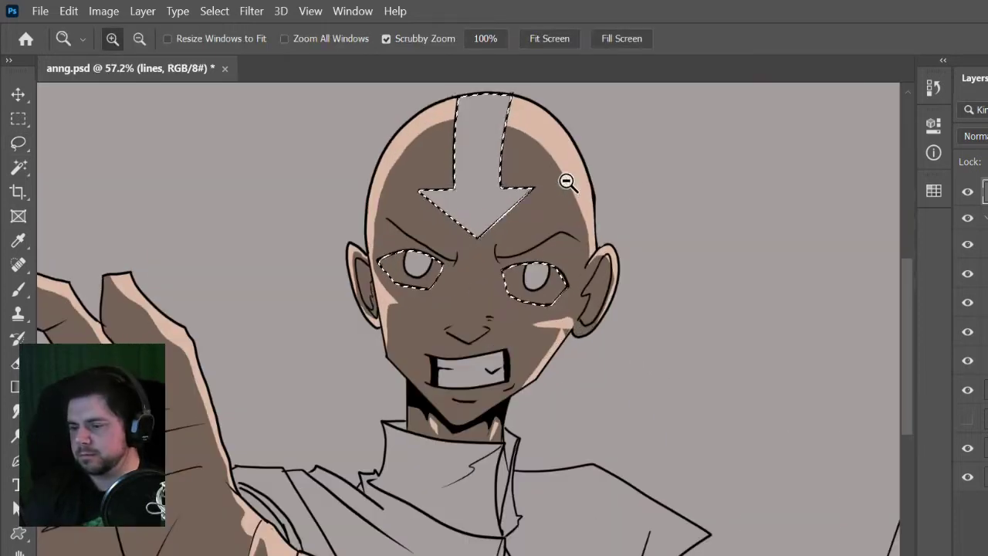
pyautogui.moveTo(566, 181); pyautogui.dragTo(586, 180)
pyautogui.hotkey('ctrl', 'BackSpace')
pyautogui.press('m')
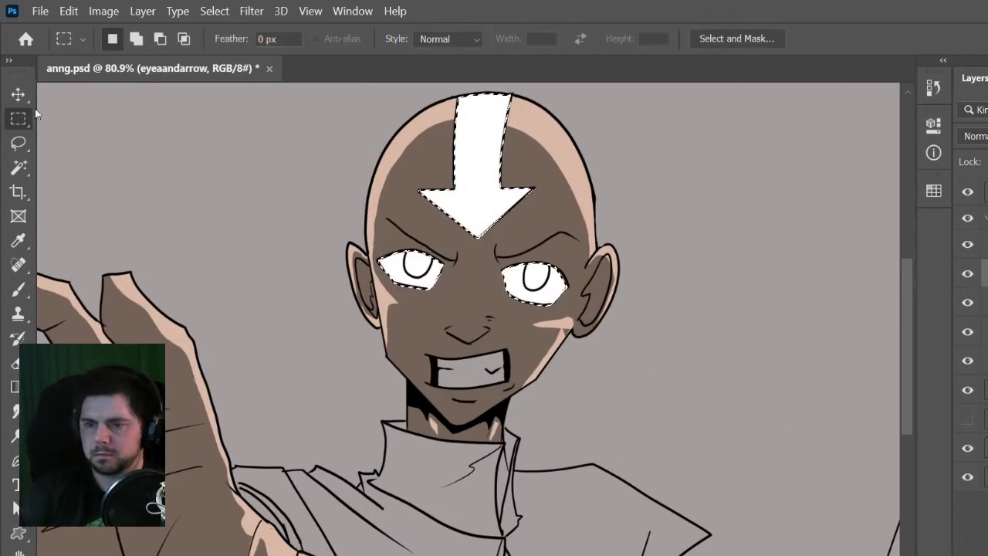
# - Touch up the white fill along the edges of both eyes on the eyeaandarrow layer with the Brush and Eraser
pyautogui.press('z')
pyautogui.moveTo(602, 267); pyautogui.dragTo(662, 242)
pyautogui.press('b')
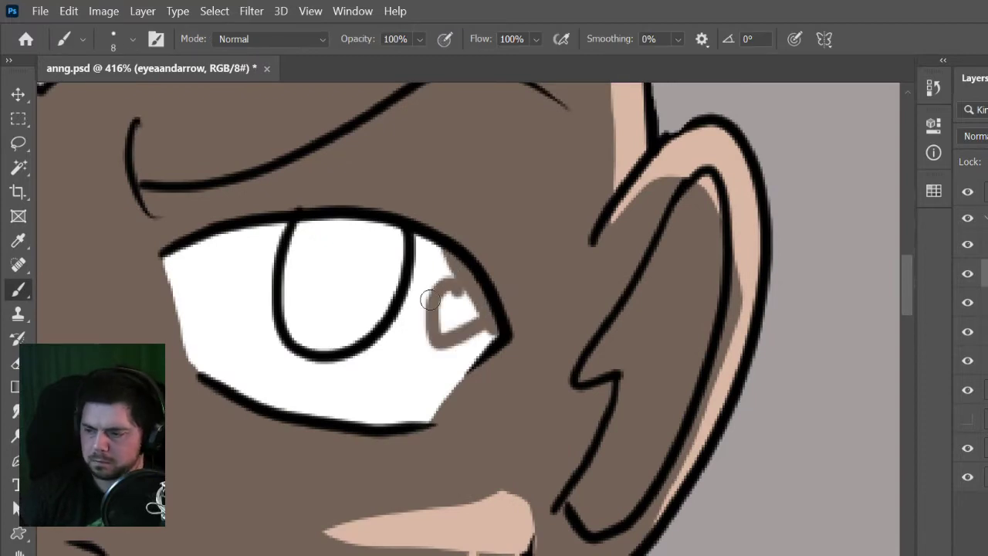
pyautogui.press('z')
pyautogui.moveTo(433, 386); pyautogui.dragTo(255, 395)
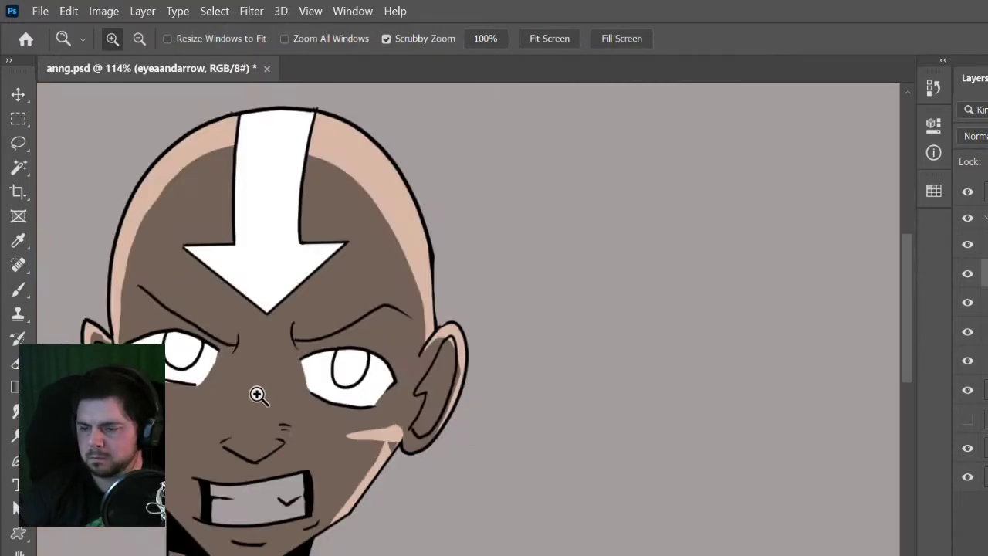
pyautogui.moveTo(220, 355); pyautogui.dragTo(309, 351)
pyautogui.press('e')
pyautogui.press('z')
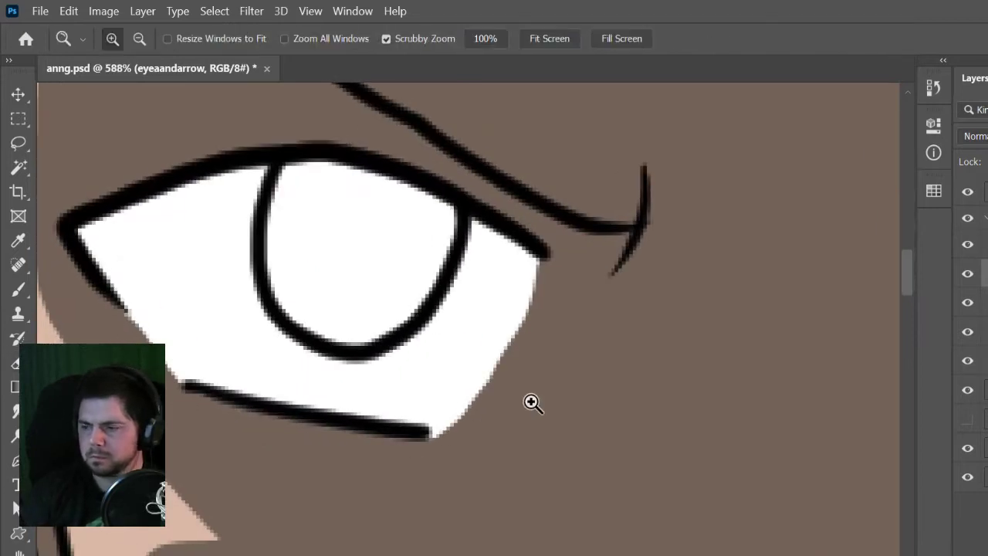
pyautogui.moveTo(530, 399); pyautogui.dragTo(432, 402)
# - Set the glow layer to Screen blending and paint a soft blue glow over the arrow and both eyes with a 200 px brush
pyautogui.click(756, 419)
pyautogui.press('b')
pyautogui.click(974, 136)
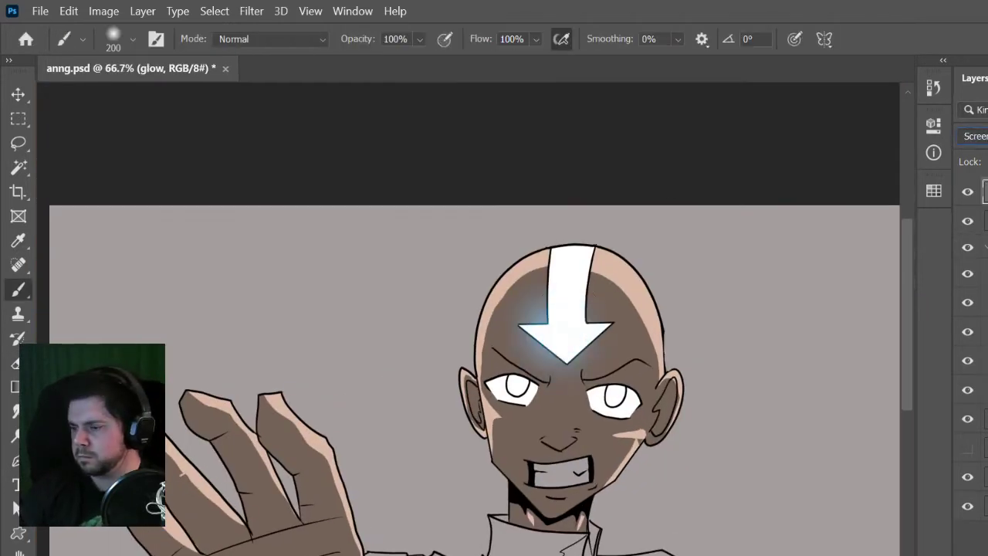
pyautogui.moveTo(577, 307); pyautogui.dragTo(571, 324)
pyautogui.click(615, 399)
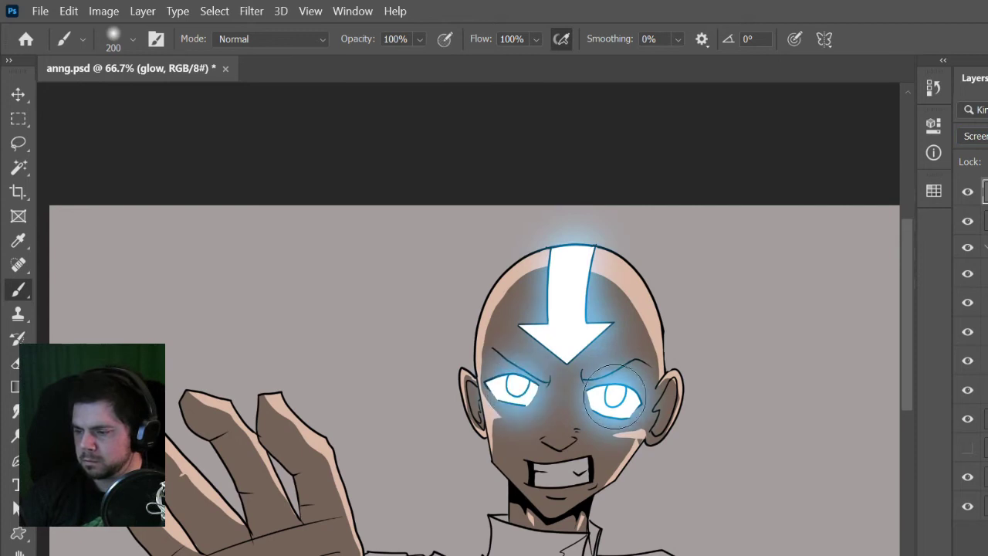
# - Lasso both iris outlines on the lines layer, delete them and deselect
pyautogui.press('z')
pyautogui.moveTo(618, 347); pyautogui.dragTo(679, 377)
pyautogui.press('l')
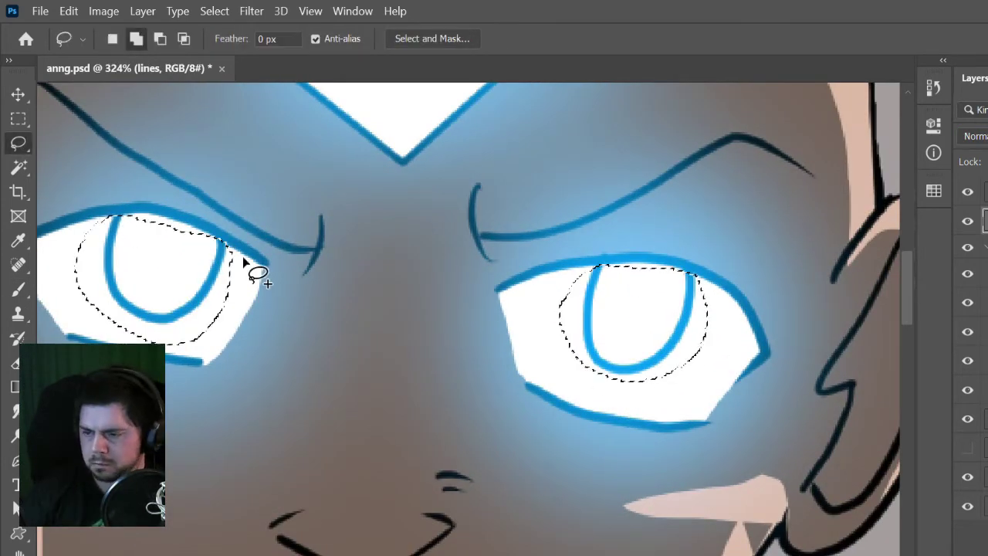
pyautogui.press('Delete')
pyautogui.press('m')
pyautogui.press('z')
pyautogui.scroll(-5, 611, 364)
pyautogui.scroll(5, 602, 306)
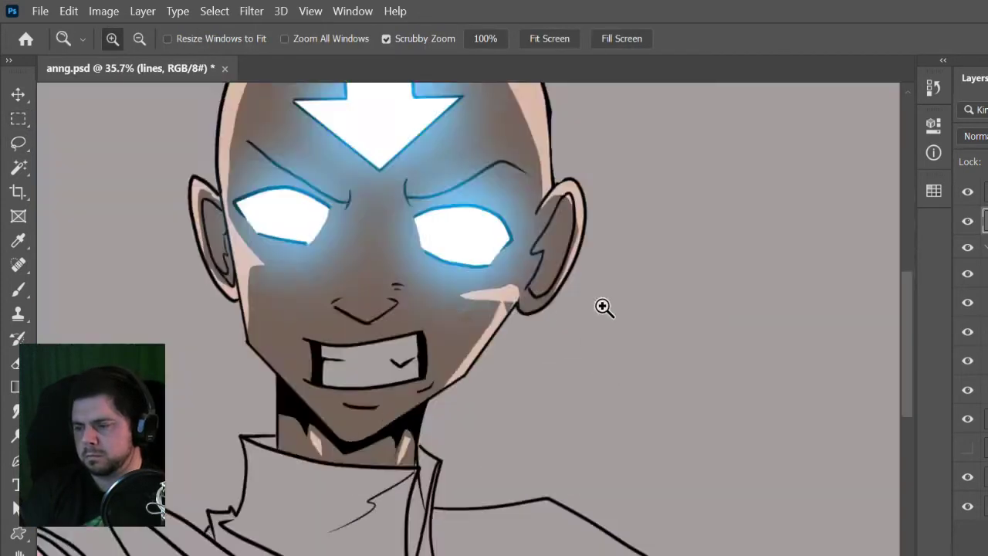
# - Clean up the skin shading at the cheek and inner ear with Lasso selections on the skshad layer
pyautogui.press('l')
pyautogui.moveTo(448, 274); pyautogui.dragTo(451, 276)
pyautogui.moveTo(450, 277); pyautogui.dragTo(597, 473)
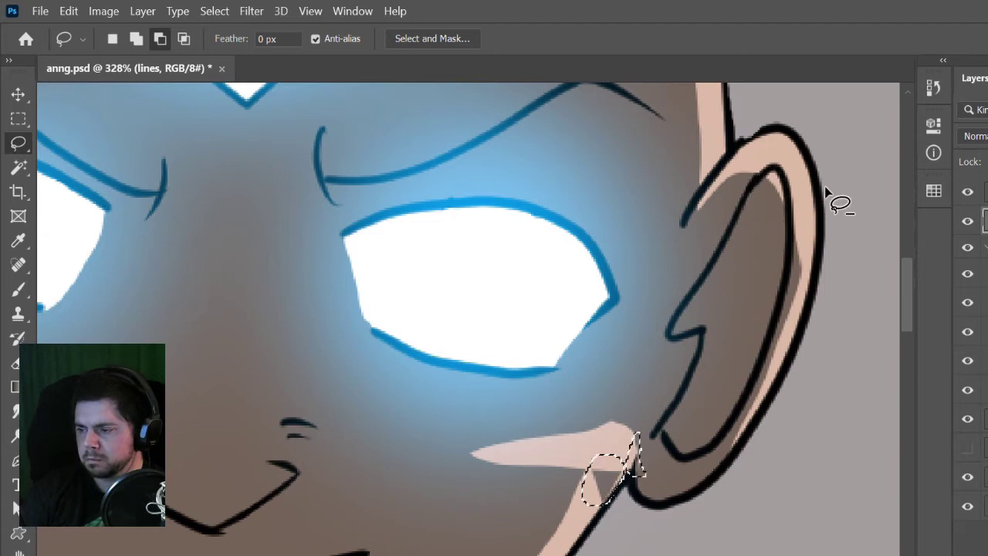
pyautogui.hotkey('ctrl', 'd')
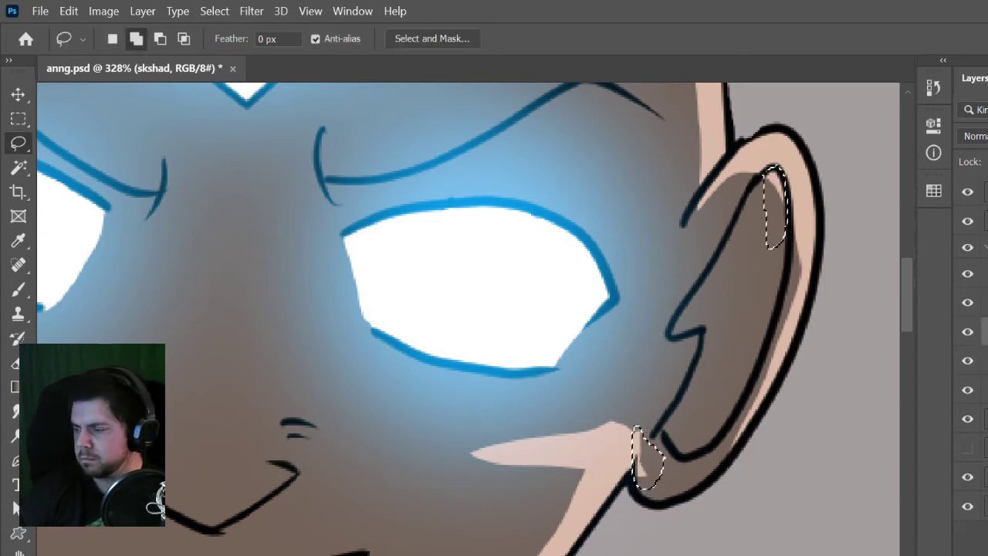
pyautogui.press('z')
pyautogui.scroll(-5, 551, 379)
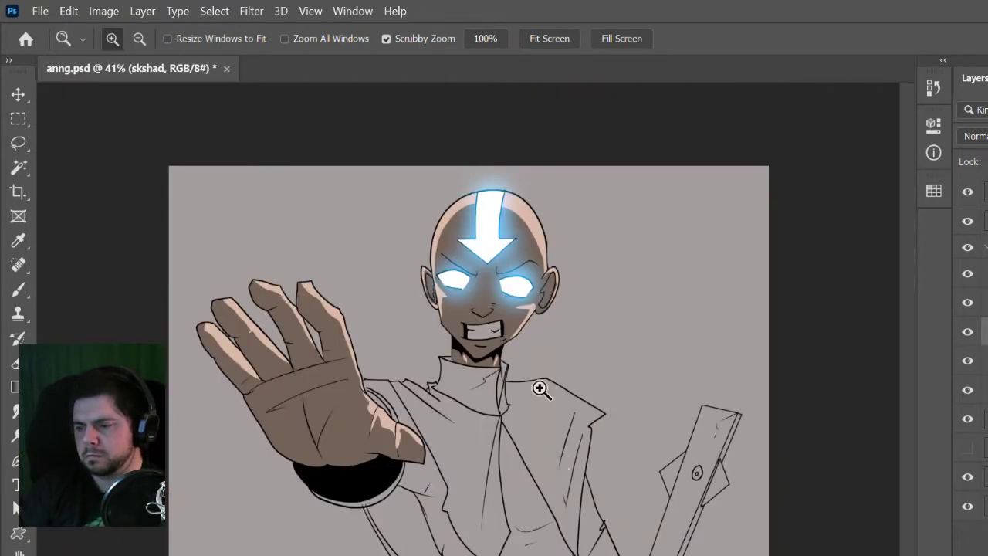
# - Cut a narrow highlight along the bridge of the nose out of the skshad layer with the Lasso, and deselect
pyautogui.scroll(3, 540, 390)
pyautogui.scroll(1, 482, 352)
pyautogui.scroll(-2, 318, 324)
pyautogui.press('l')
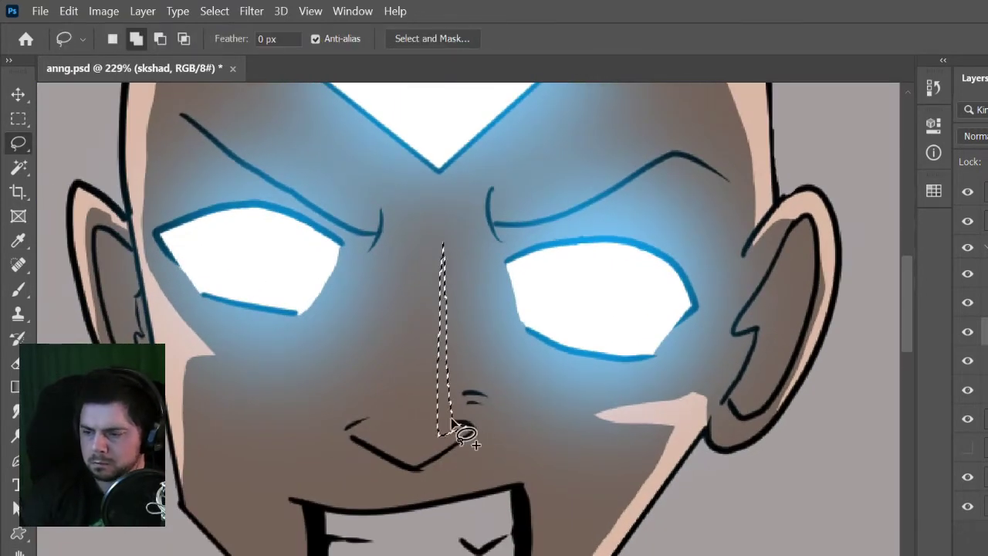
pyautogui.hotkey('ctrl', 'd')
pyautogui.press('z')
pyautogui.scroll(-5, 547, 308)
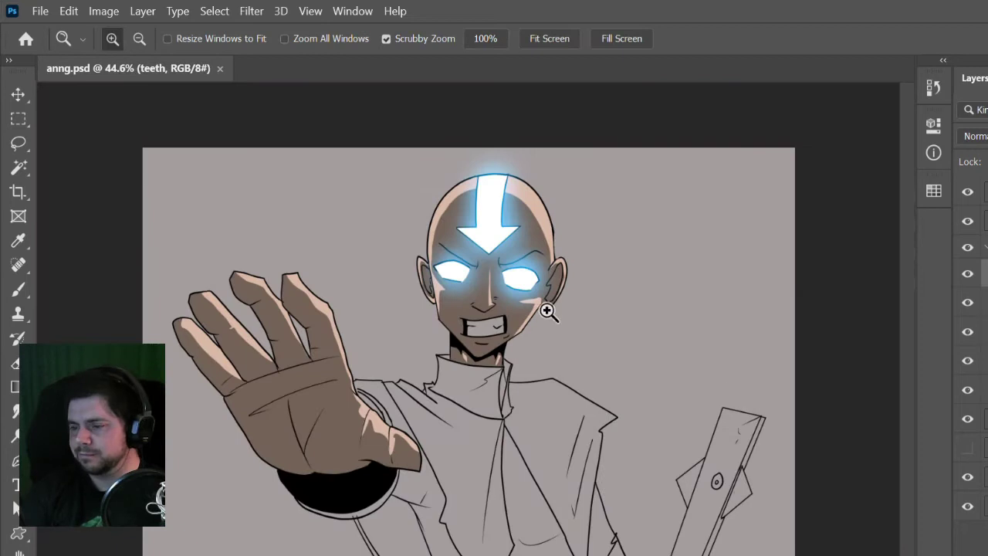
# - Lasso the teeth inside the mouth outline and fill them with white on the teeth layer
pyautogui.scroll(4, 463, 347)
pyautogui.press('l')
pyautogui.moveTo(511, 322); pyautogui.dragTo(365, 340)
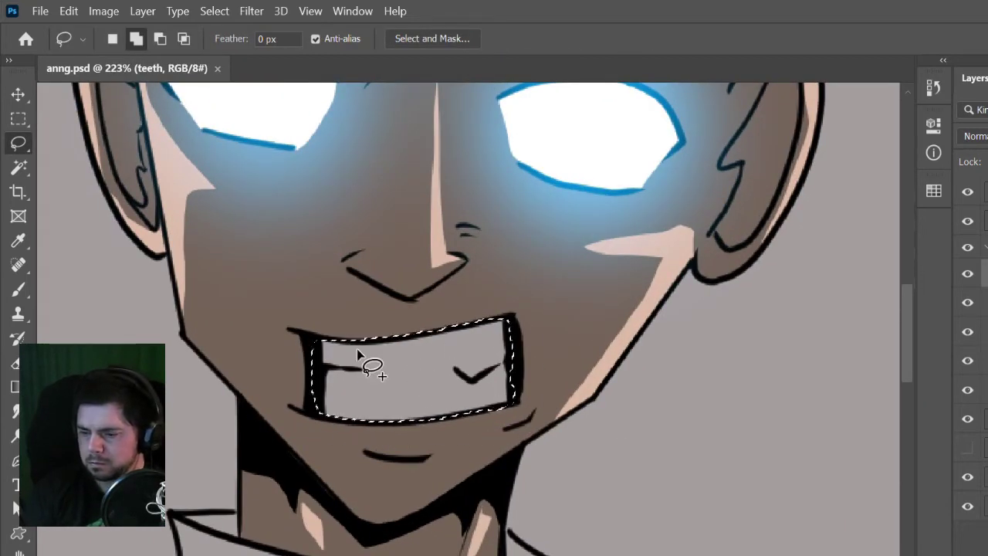
pyautogui.hotkey('alt', 'BackSpace')
pyautogui.press('m')
pyautogui.press('e')
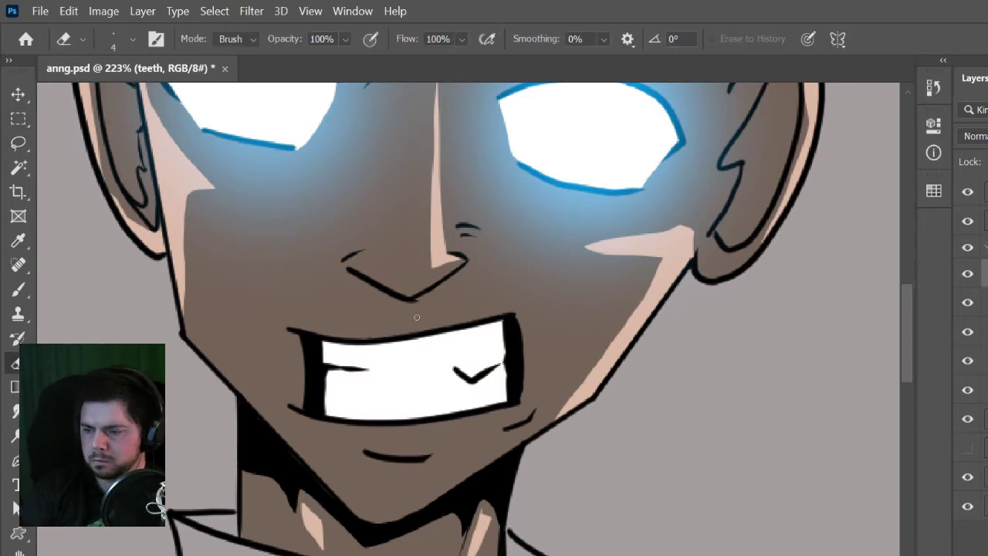
# - Select the under-robe and sleeve areas with the Magic Wand and Lasso, and fill them with mustard yellow on the underrobe layer
pyautogui.press('z')
pyautogui.scroll(-4, 557, 387)
pyautogui.scroll(-2, 602, 397)
pyautogui.scroll(5, 463, 415)
pyautogui.press('w')
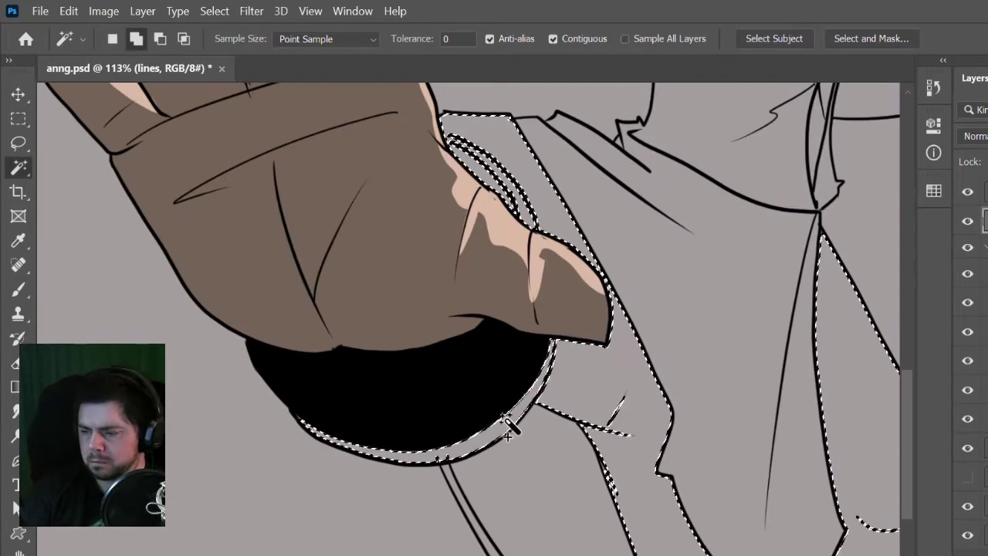
pyautogui.click(18, 143)
pyautogui.moveTo(535, 220)
pyautogui.mouseDown()
pyautogui.moveTo(502, 197)
pyautogui.moveTo(532, 216)
pyautogui.mouseUp()
pyautogui.moveTo(813, 386); pyautogui.dragTo(489, 341)
pyautogui.moveTo(774, 512); pyautogui.dragTo(666, 481)
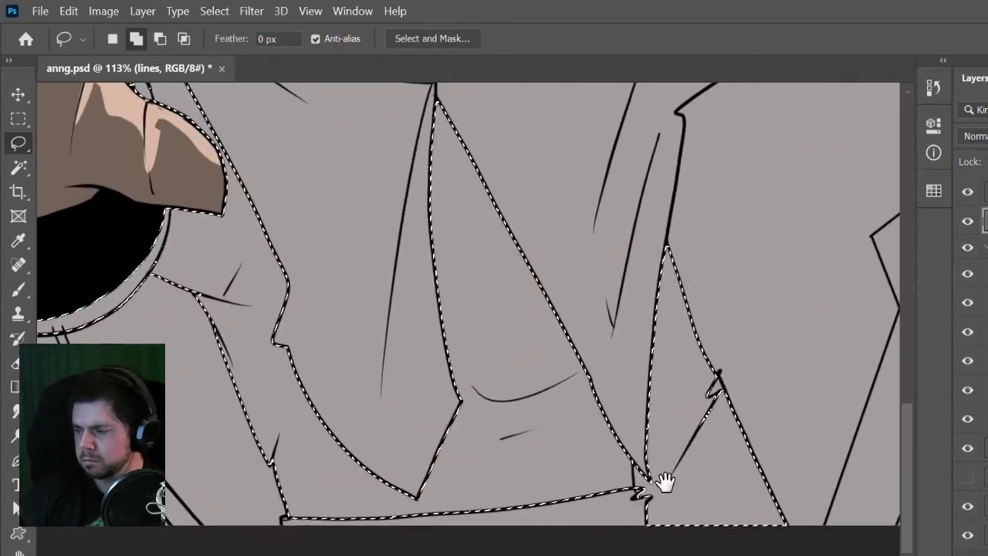
pyautogui.moveTo(793, 449)
pyautogui.mouseDown()
pyautogui.moveTo(701, 521)
pyautogui.moveTo(471, 436)
pyautogui.mouseUp()
pyautogui.hotkey('alt', 'BackSpace')
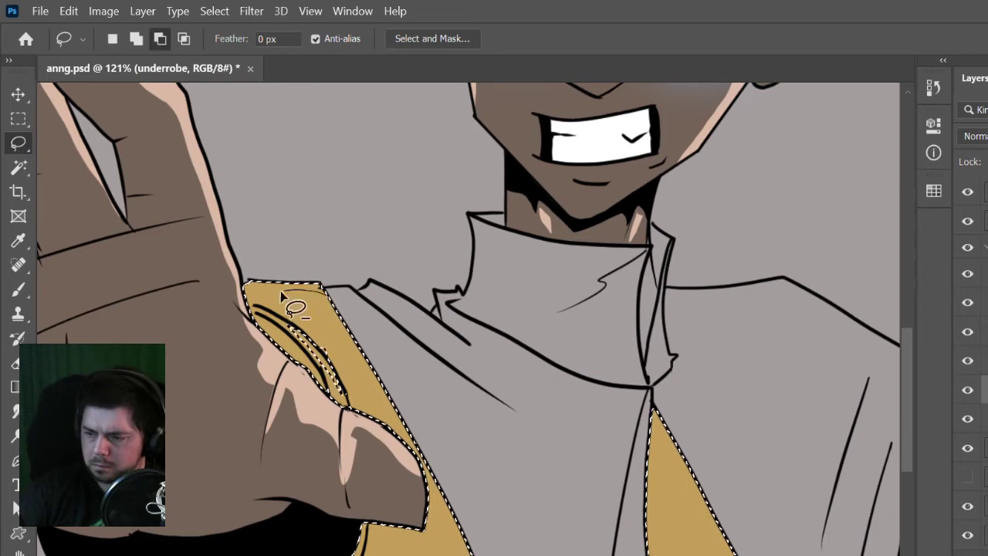
# - Subtract highlight shapes from the under-robe selection, fill the remainder with dark olive-brown on a new layer and deselect
pyautogui.moveTo(504, 391)
pyautogui.mouseDown()
pyautogui.moveTo(517, 227)
pyautogui.moveTo(440, 216)
pyautogui.mouseUp()
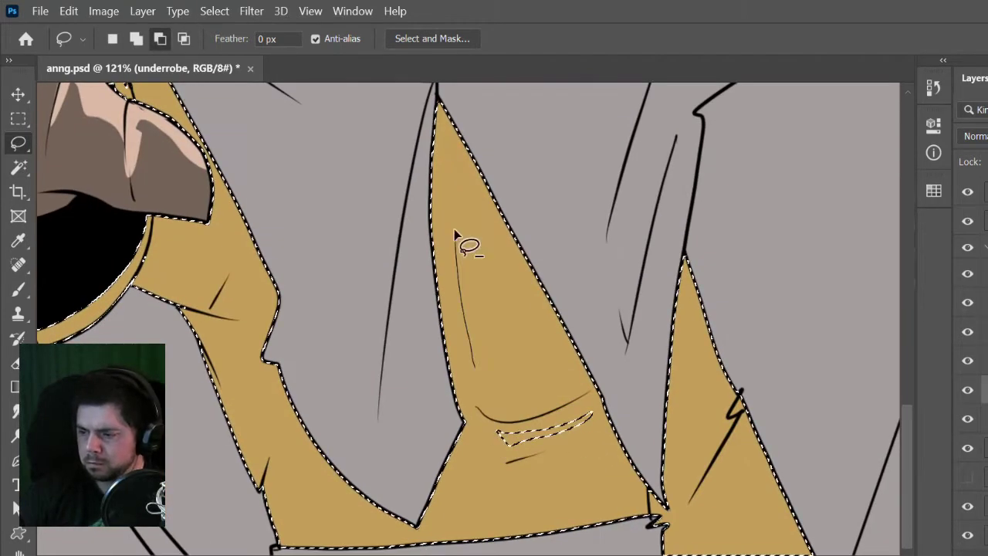
pyautogui.moveTo(687, 266); pyautogui.dragTo(728, 470)
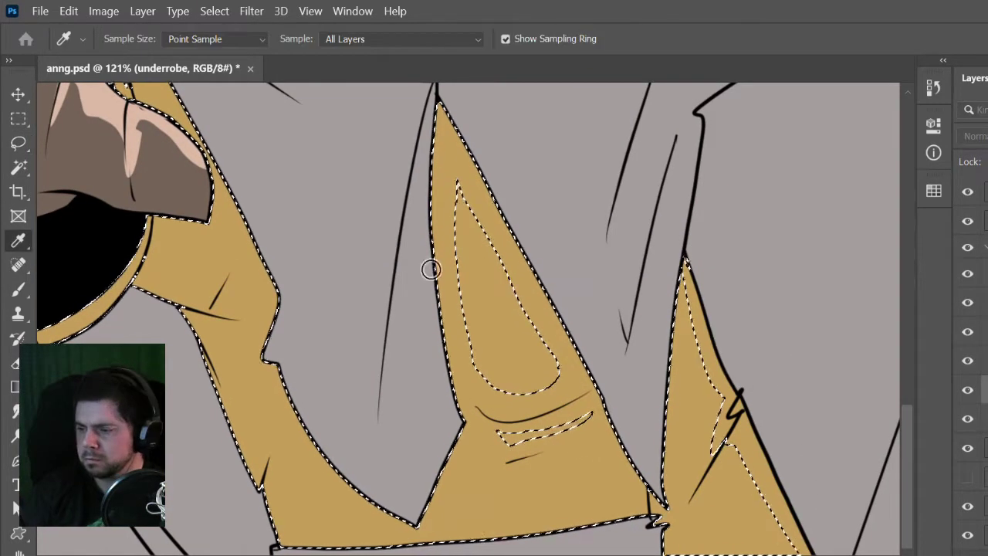
pyautogui.hotkey('ctrl', 'shift', 'alt', 'n')
pyautogui.hotkey('alt', 'BackSpace')
pyautogui.press('z')
pyautogui.hotkey('ctrl', '0')
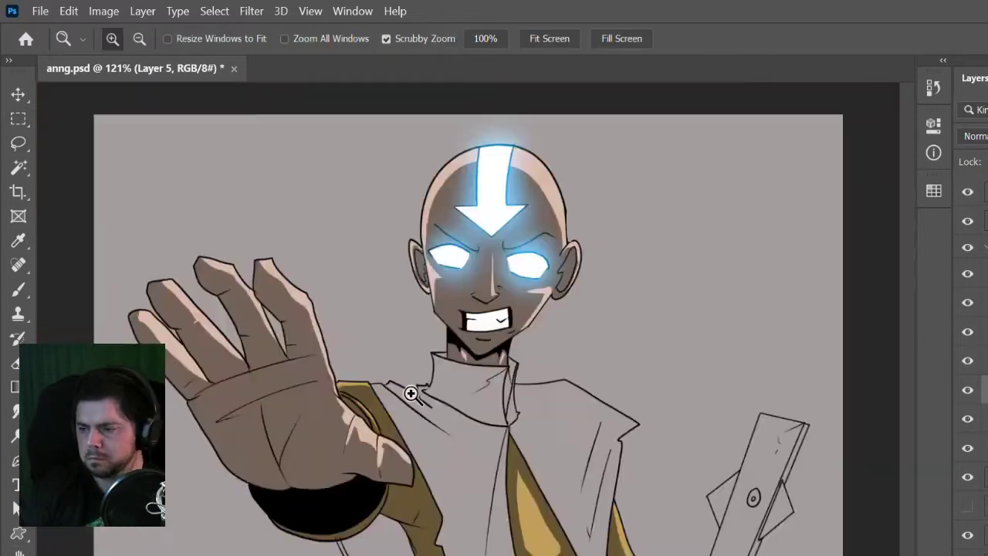
pyautogui.hotkey('ctrl', 'd')
# - Lasso the sleeve opening beside the thumb and fill it with the skin shadow brown on the skshad layer
pyautogui.moveTo(382, 424); pyautogui.dragTo(402, 314)
pyautogui.press('l')
pyautogui.moveTo(235, 275)
pyautogui.mouseDown()
pyautogui.moveTo(286, 301)
pyautogui.moveTo(348, 357)
pyautogui.moveTo(401, 453)
pyautogui.moveTo(267, 325)
pyautogui.mouseUp()
pyautogui.press('i')
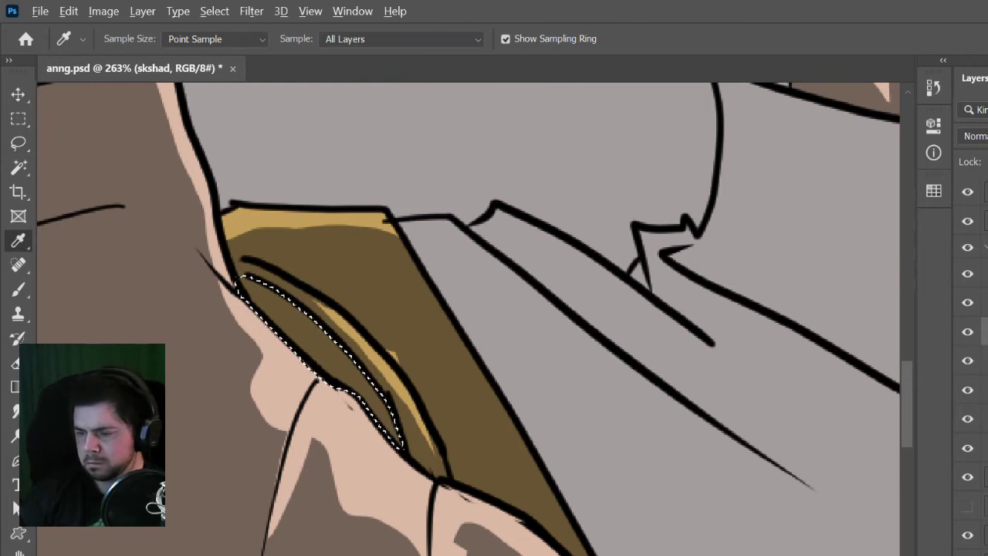
pyautogui.click(375, 203)
pyautogui.hotkey('alt', 'BackSpace')
pyautogui.press('m')
# - Lasso the narrow neck opening in the collar, fill it with skin shadow brown on the skshad layer and deselect
pyautogui.press('z')
pyautogui.scroll(-10, 470, 379)
pyautogui.scroll(3, 591, 399)
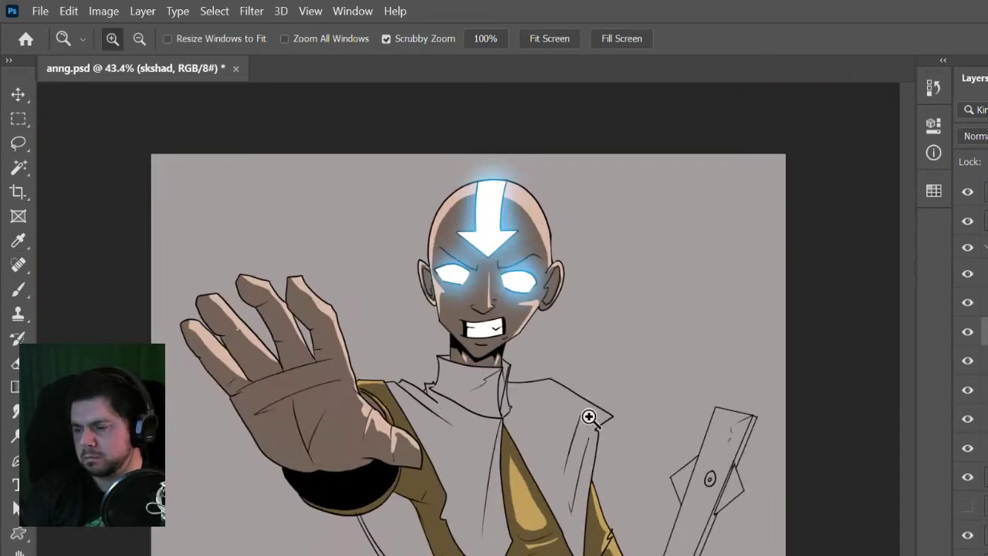
pyautogui.scroll(7, 589, 417)
pyautogui.press('l')
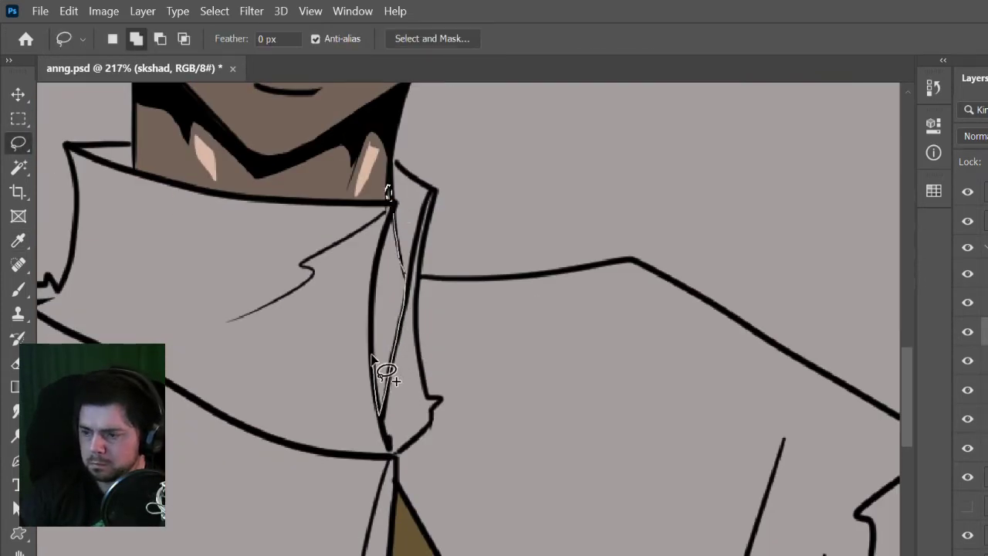
pyautogui.hotkey('alt', 'BackSpace')
pyautogui.hotkey('ctrl', 'd')
pyautogui.press('m')
# - Select the collar and outer robe sections on the lines layer with the Magic Wand
pyautogui.press('w')
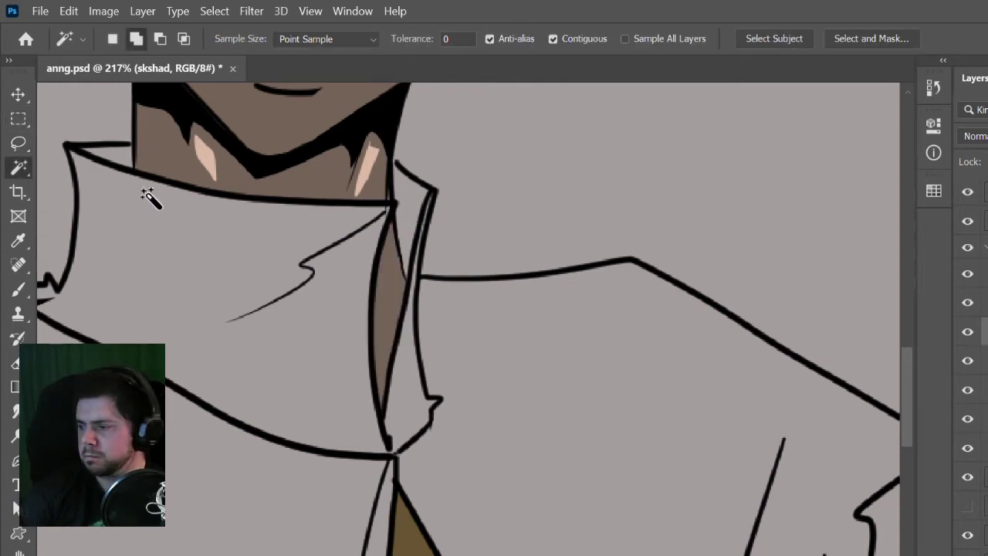
pyautogui.hotkey('alt', '[')
pyautogui.click(408, 397)
pyautogui.keyDown('shift'); pyautogui.click(228, 241); pyautogui.keyUp('shift')
pyautogui.moveTo(228, 240); pyautogui.dragTo(419, 516)
pyautogui.press('z')
pyautogui.scroll(-6, 284, 472)
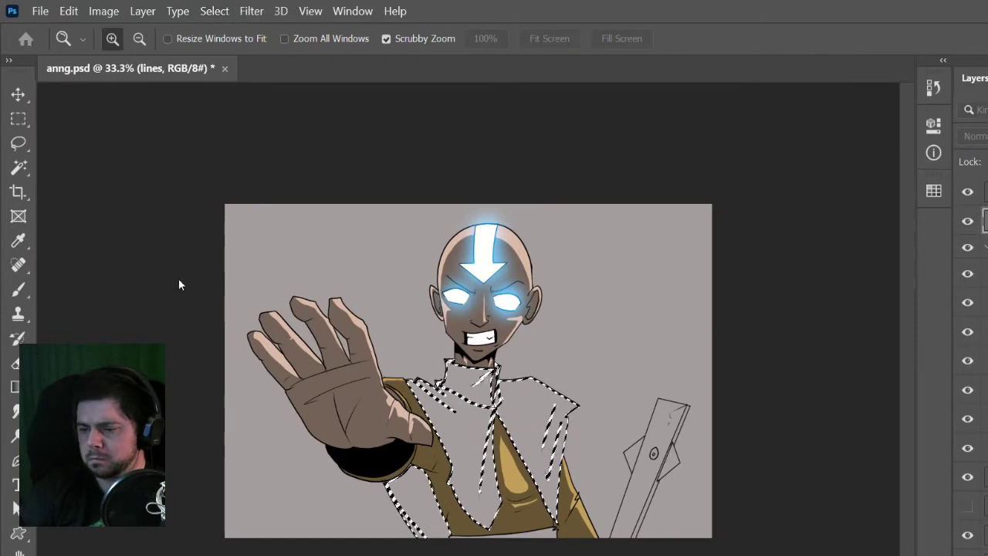
# - Add the missed strips along the collar lines to the robe selection with the Lasso and fill it with orange on the orange layer
pyautogui.scroll(6, 560, 340)
pyautogui.press('l')
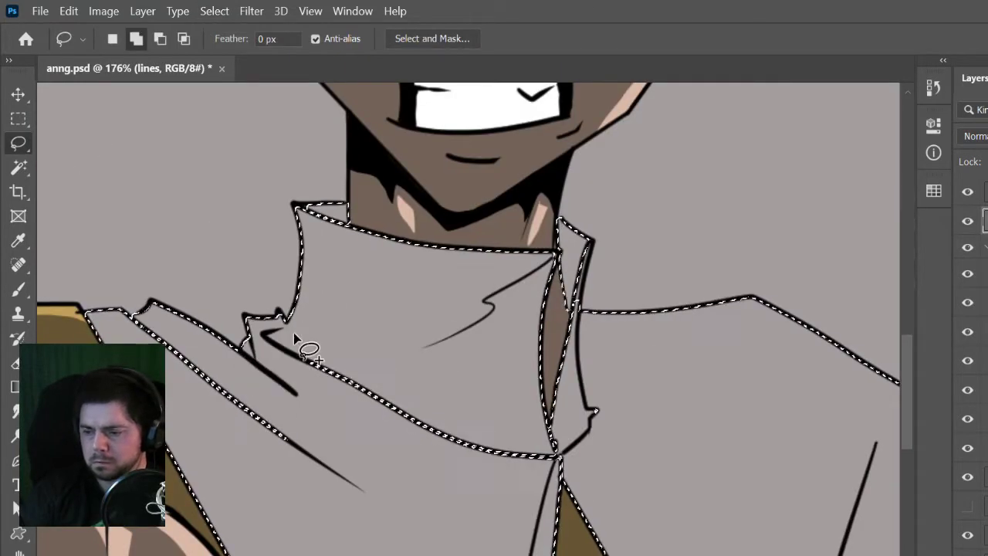
pyautogui.moveTo(599, 398)
pyautogui.mouseDown()
pyautogui.moveTo(623, 411)
pyautogui.moveTo(595, 304)
pyautogui.moveTo(609, 260)
pyautogui.mouseUp()
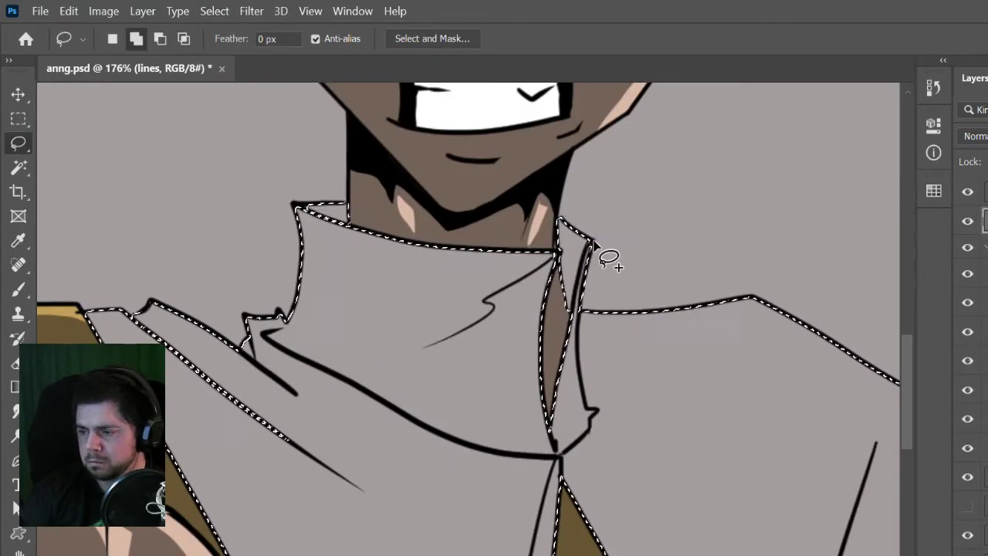
pyautogui.moveTo(694, 420); pyautogui.dragTo(610, 383)
pyautogui.moveTo(622, 320)
pyautogui.mouseDown()
pyautogui.moveTo(125, 294)
pyautogui.moveTo(624, 531)
pyautogui.moveTo(489, 505)
pyautogui.moveTo(468, 399)
pyautogui.moveTo(579, 413)
pyautogui.mouseUp()
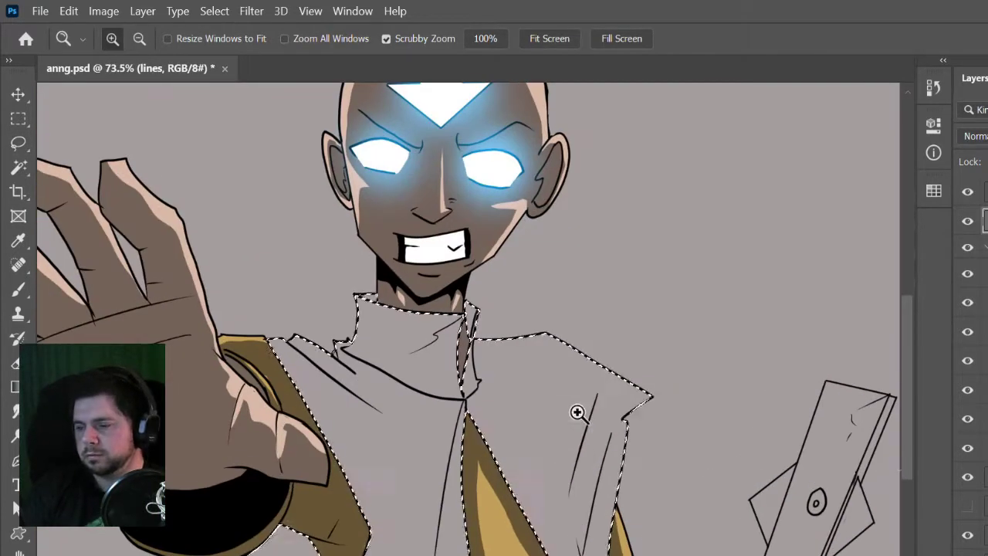
pyautogui.hotkey('alt', 'BackSpace')
# - Subtract highlight shapes along the shoulders, collar and folds from the orange robe selection with the Lasso
pyautogui.press('l')
pyautogui.moveTo(644, 373)
pyautogui.mouseDown()
pyautogui.moveTo(610, 481)
pyautogui.moveTo(525, 399)
pyautogui.moveTo(443, 463)
pyautogui.moveTo(420, 334)
pyautogui.mouseUp()
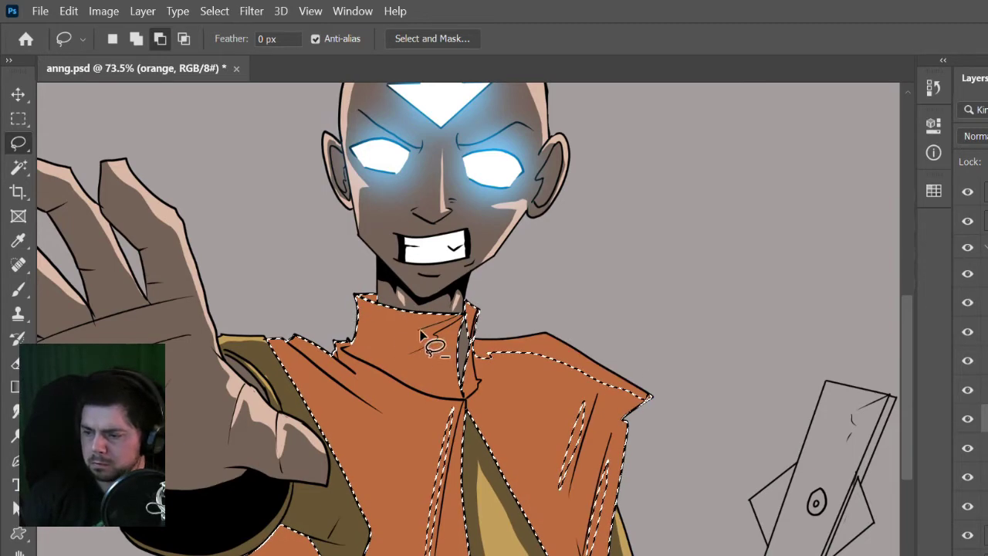
pyautogui.moveTo(387, 274)
pyautogui.mouseDown()
pyautogui.moveTo(368, 395)
pyautogui.moveTo(359, 390)
pyautogui.moveTo(348, 404)
pyautogui.mouseUp()
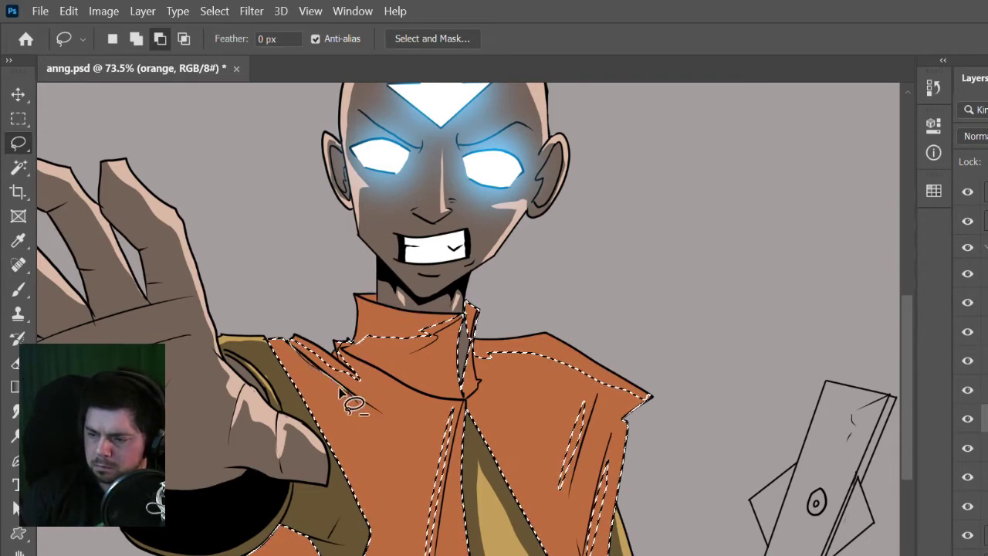
pyautogui.moveTo(606, 500); pyautogui.dragTo(560, 416)
# - Fill the remaining robe selection with dark reddish brown shadow on the orangeshad layer and deselect
pyautogui.press('i')
pyautogui.press('l')
pyautogui.hotkey('ctrl', 'shift', 'alt', 'n')
pyautogui.hotkey('ctrl', 'z')
pyautogui.hotkey('alt', 'BackSpace')
pyautogui.press('i')
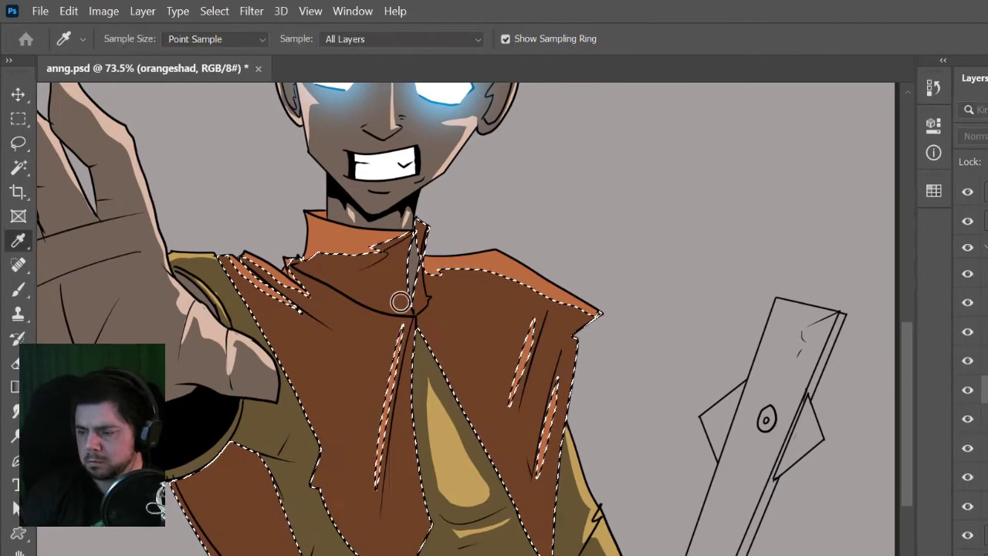
pyautogui.click(397, 298)
pyautogui.press('l')
pyautogui.hotkey('alt', 'BackSpace')
pyautogui.hotkey('ctrl', 'd')
pyautogui.press('m')
# - Repair the line art around the sleeve cuff and shoulder on the lines layer with a 5 px brush
pyautogui.press('z')
pyautogui.moveTo(232, 271); pyautogui.dragTo(324, 270)
pyautogui.press('i')
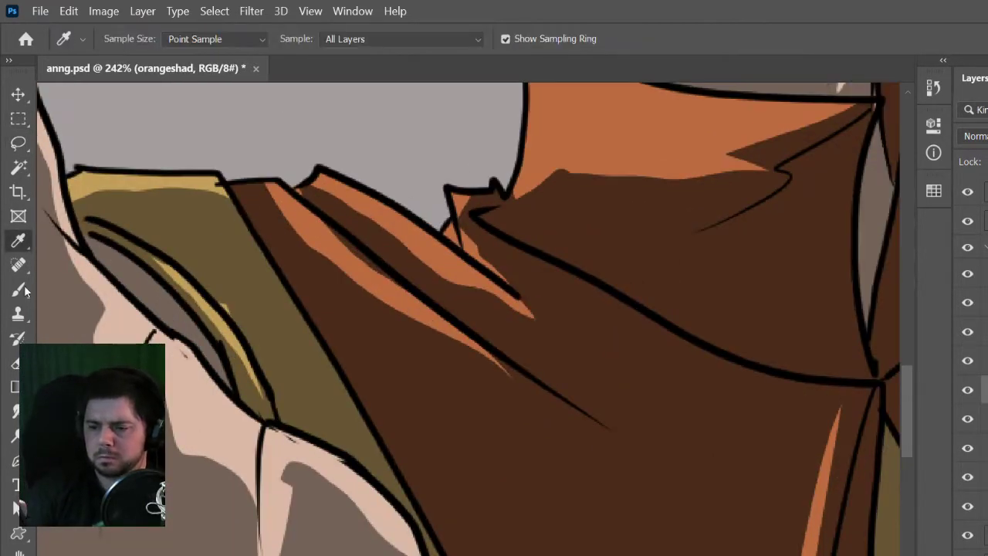
pyautogui.press('b')
pyautogui.hotkey('alt', '[')
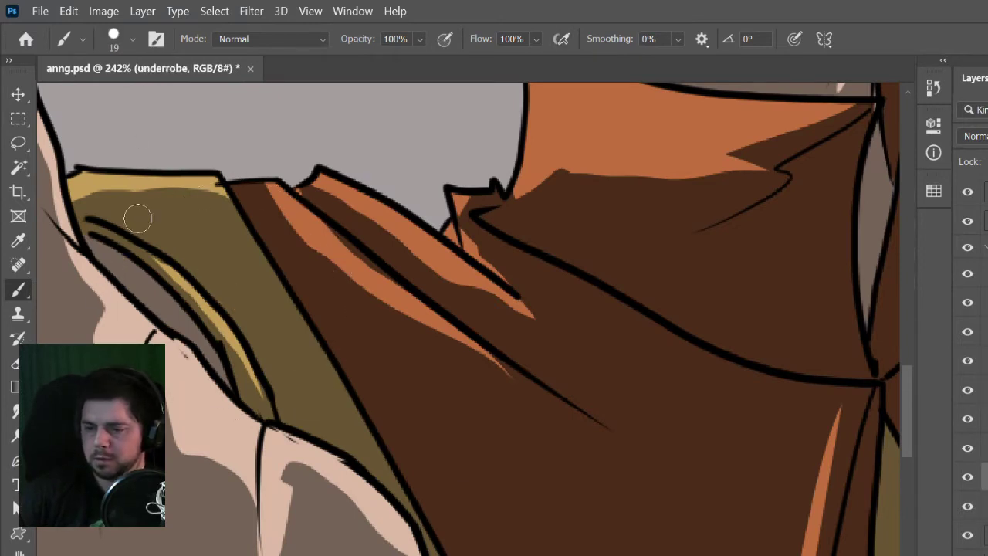
pyautogui.hotkey('alt', ']')
pyautogui.press('[')
pyautogui.press('[')
pyautogui.press('[')
pyautogui.press('[')
pyautogui.press('[')
pyautogui.press('[')
pyautogui.hscroll(-1, 93, 232)
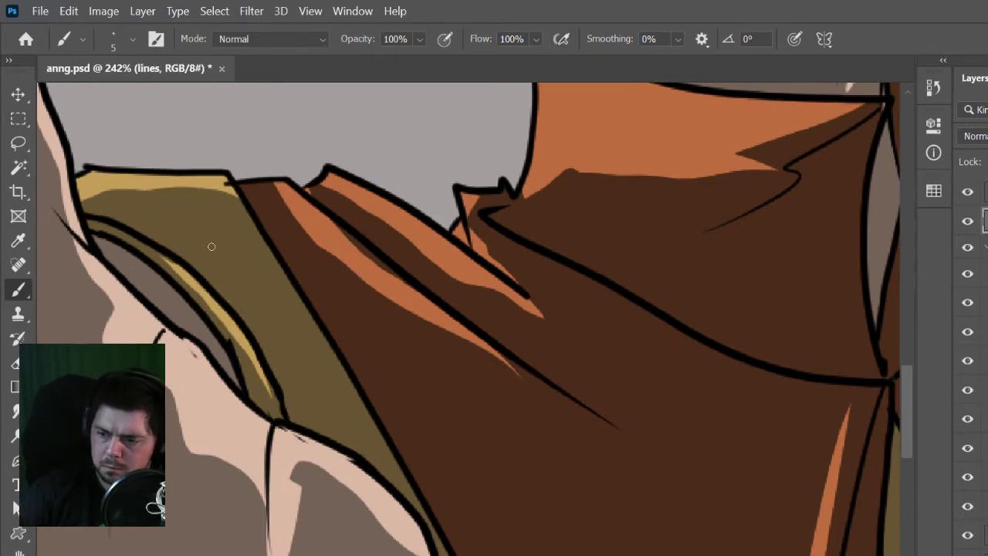
pyautogui.press('z')
pyautogui.scroll(-6, 578, 452)
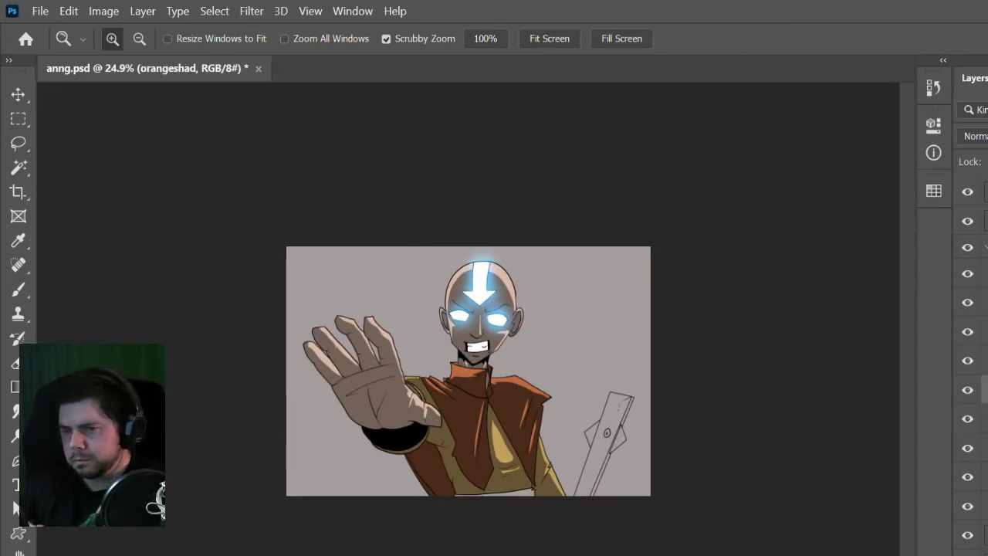
# - Select the uncoloured waistband strip below the tunic with the Magic Wand on the lines layer and refine its corner with the Lasso
pyautogui.scroll(4, 574, 453)
pyautogui.press('w')
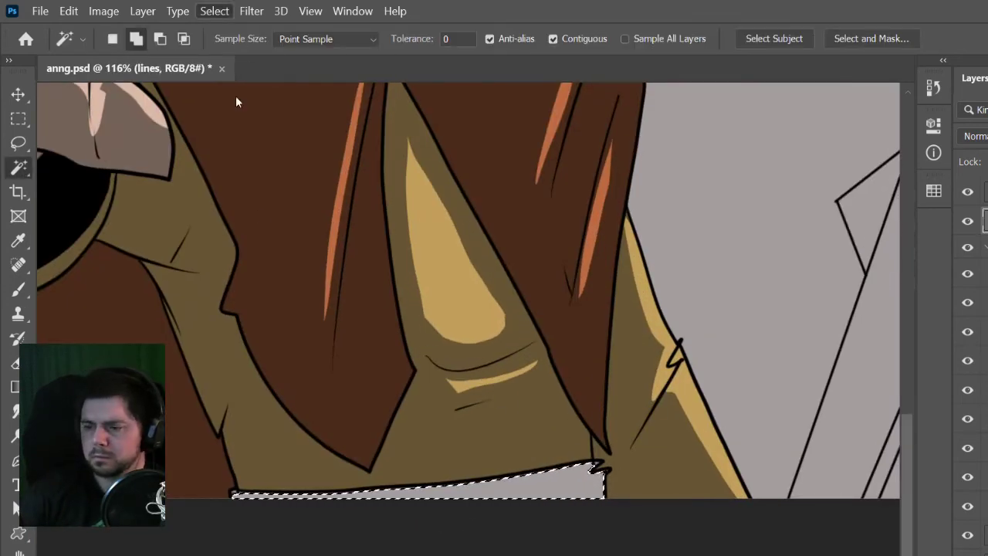
pyautogui.press('z')
pyautogui.scroll(4, 623, 487)
pyautogui.press('l')
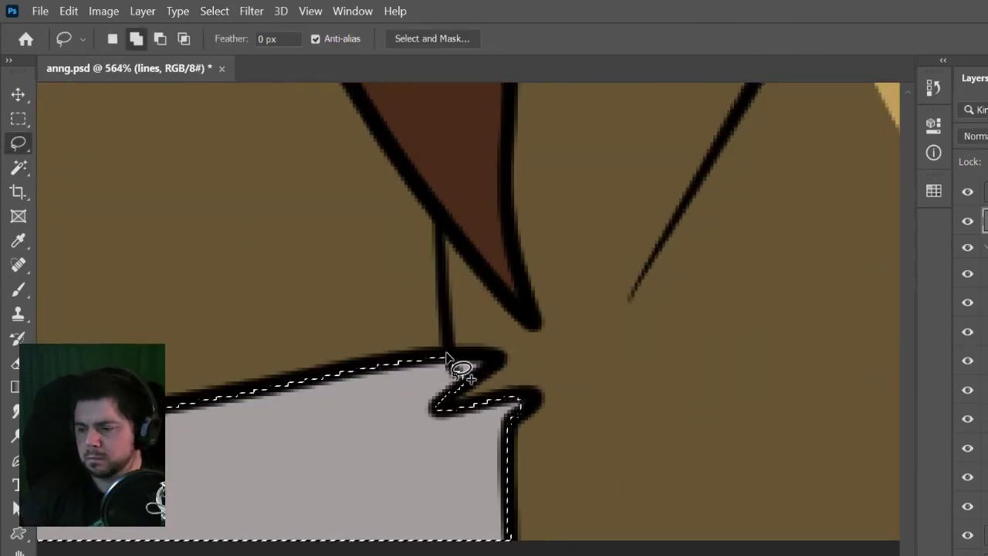
pyautogui.press('z')
# - Fill the waistband selection with the robe's orange on the orange layer and subtract fold highlights with the Lasso
pyautogui.scroll(-4, 260, 452)
pyautogui.press('i')
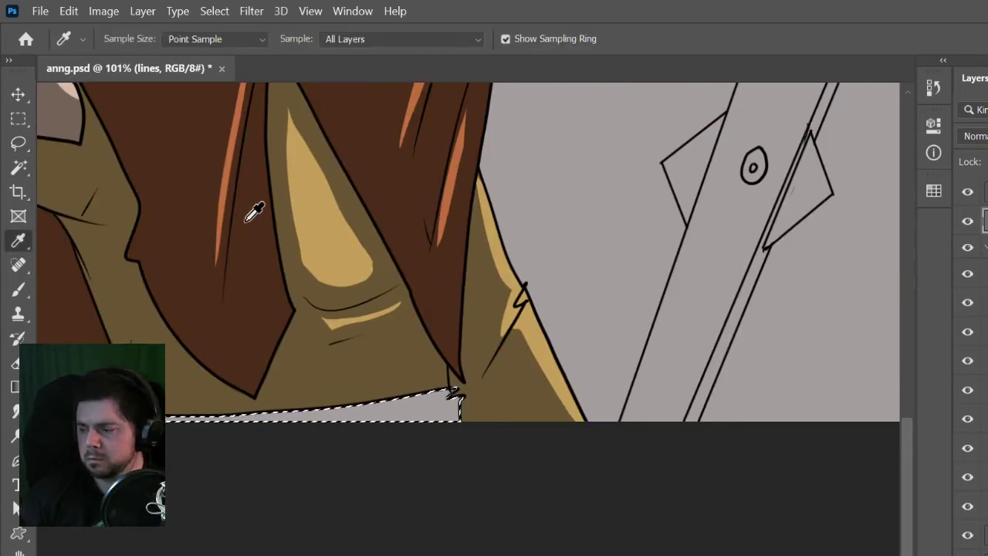
pyautogui.click(454, 394)
pyautogui.press('l')
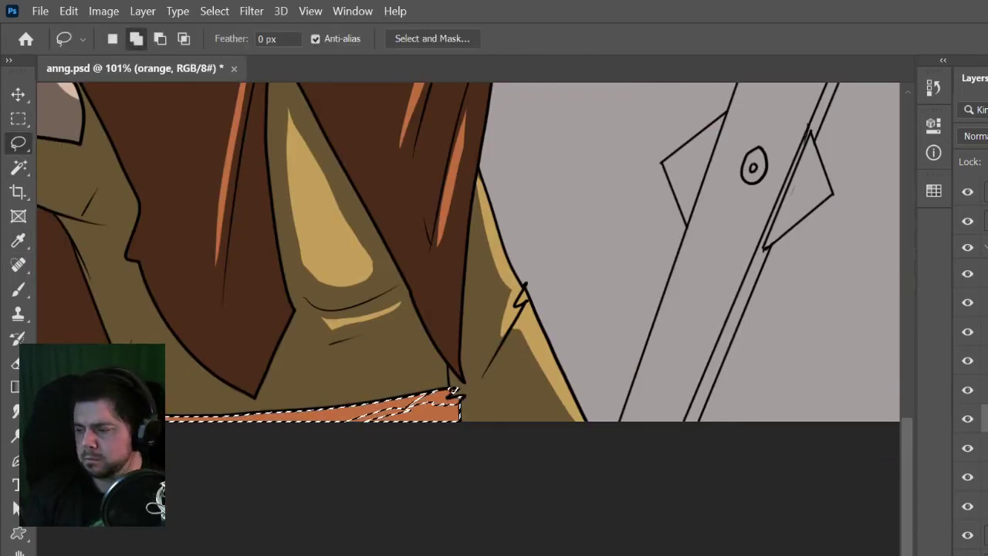
# - Fill the remaining waistband selection with the robe's dark reddish brown shadow on the orangeshad layer and deselect
pyautogui.press('i')
pyautogui.press('Delete')
pyautogui.press('m')
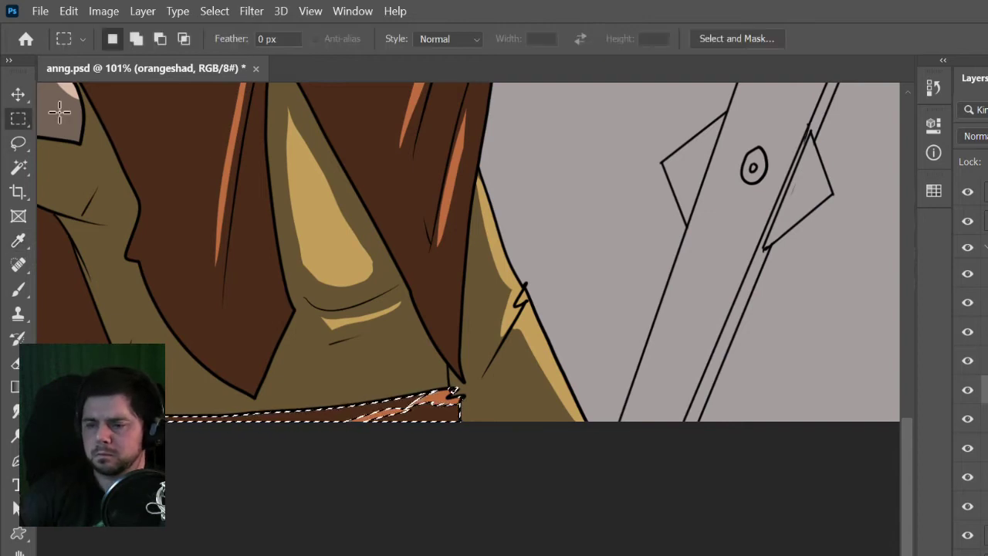
# - Touch up the waistband's corner beside the robe tip with the brush
pyautogui.press('z')
pyautogui.scroll(5, 231, 393)
pyautogui.press('b')
pyautogui.press('z')
pyautogui.scroll(-8, 232, 392)
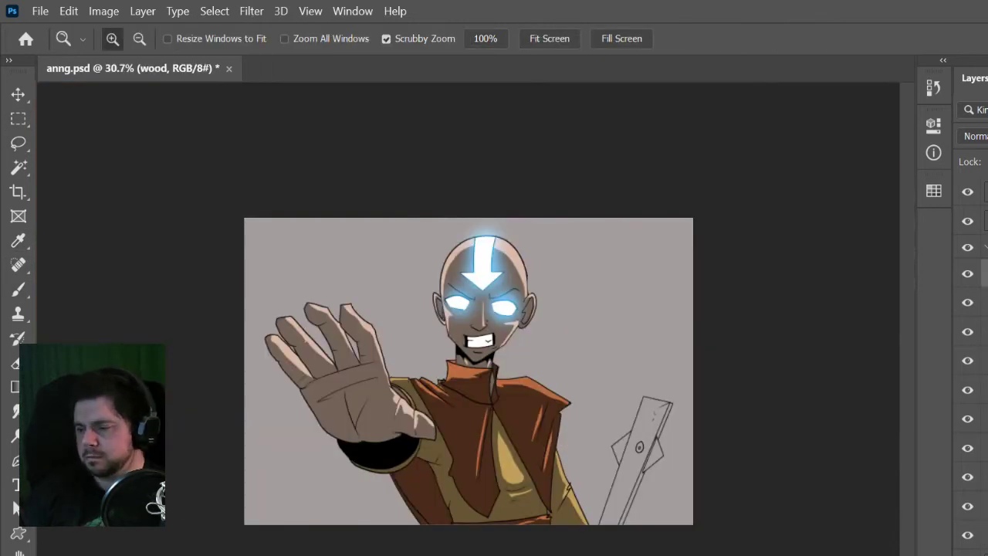
# - Select all the enclosed areas of the wooden staff with the Magic Wand on the lines layer
pyautogui.scroll(6, 600, 416)
pyautogui.scroll(-4, 780, 392)
pyautogui.press('w')
pyautogui.hotkey('alt', ']')
pyautogui.click(401, 408)
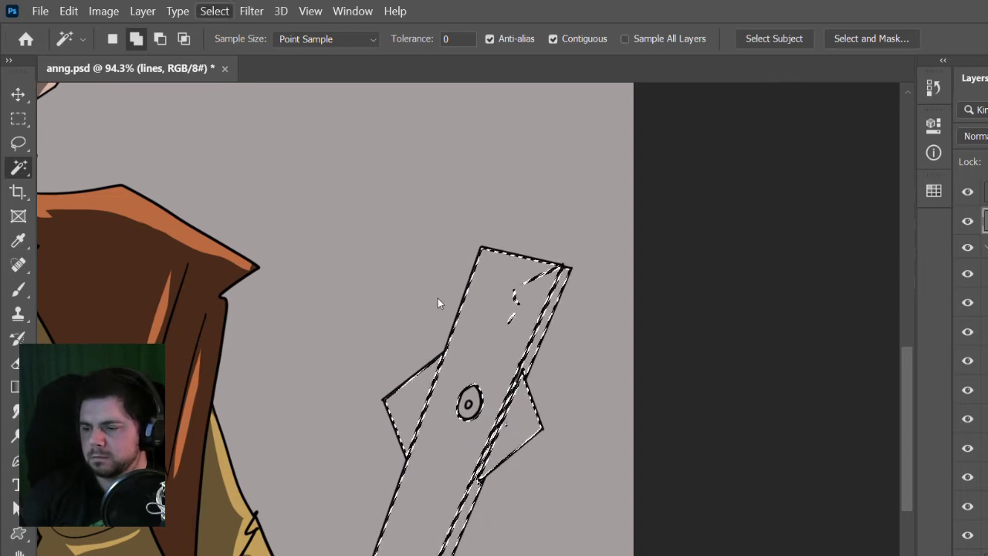
# - Add the missed specks to the staff selection with the Lasso and fill it with medium brown on the wood layer
pyautogui.press('l')
pyautogui.press('i')
pyautogui.press('l')
pyautogui.hotkey('alt', '[')
pyautogui.press('z')
pyautogui.scroll(-5, 537, 356)
pyautogui.scroll(5, 753, 502)
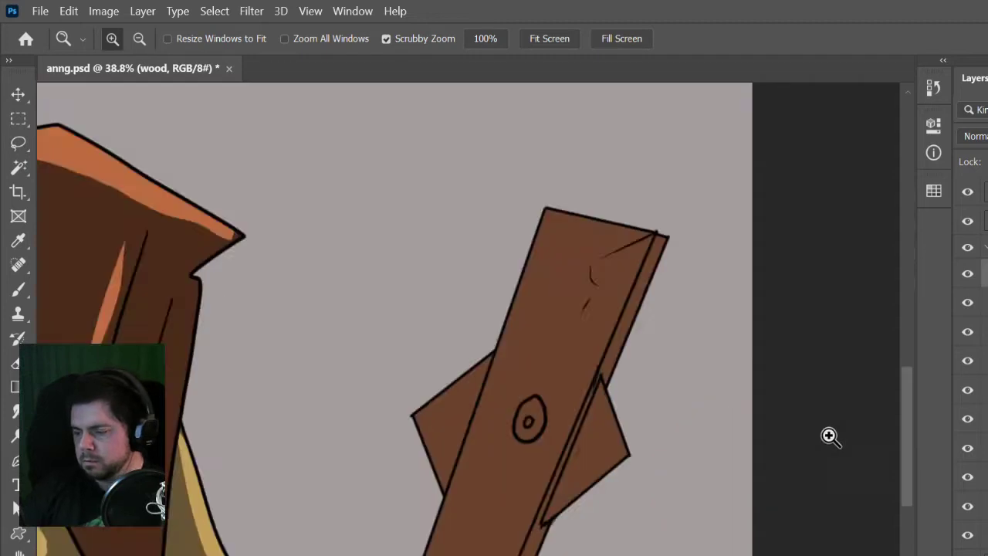
# - Subtract highlight shapes along the staff's edges and side block from the wood selection with the Lasso
pyautogui.press('l')
pyautogui.moveTo(457, 393); pyautogui.dragTo(458, 397)
pyautogui.scroll(-3, 875, 278)
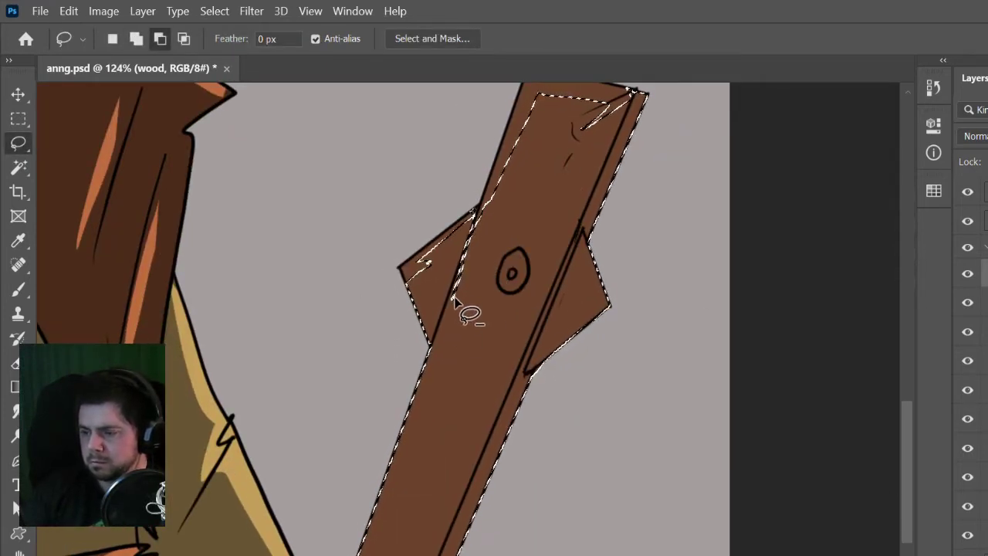
pyautogui.moveTo(436, 343); pyautogui.dragTo(437, 344)
# - Fill the remaining staff selection with dark brown shadow on a new layer, merge it into woodshad and deselect
pyautogui.press('i')
pyautogui.press('l')
pyautogui.hotkey('ctrl', 'shift', 'alt', 'n')
pyautogui.hotkey('alt', 'BackSpace')
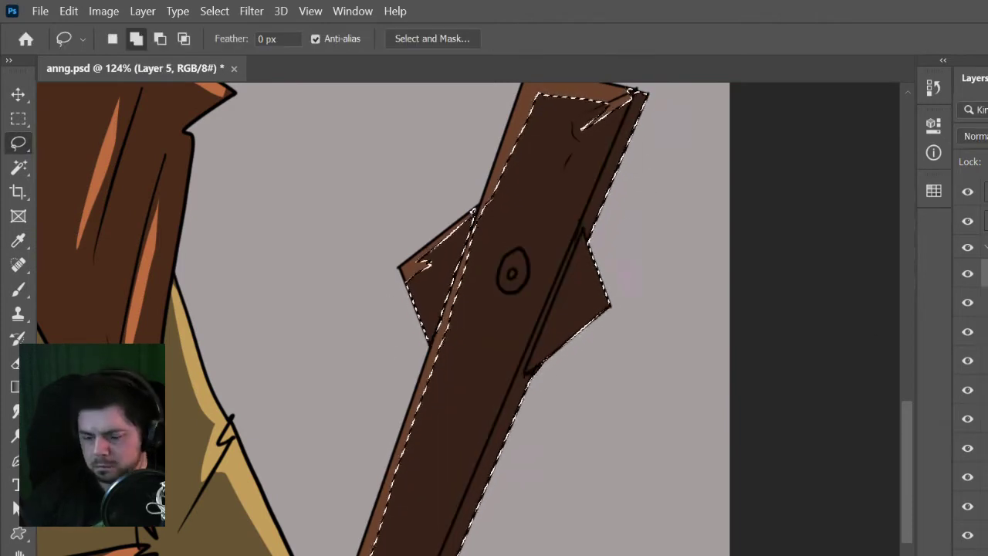
pyautogui.hotkey('ctrl', 'e')
pyautogui.hotkey('ctrl', 'd')
pyautogui.press('m')
# - Clean up the colour spilling past the staff block's lower corner, erasing the excess on the wood layer with a 4 px eraser
pyautogui.press('z')
pyautogui.moveTo(453, 341); pyautogui.dragTo(494, 341)
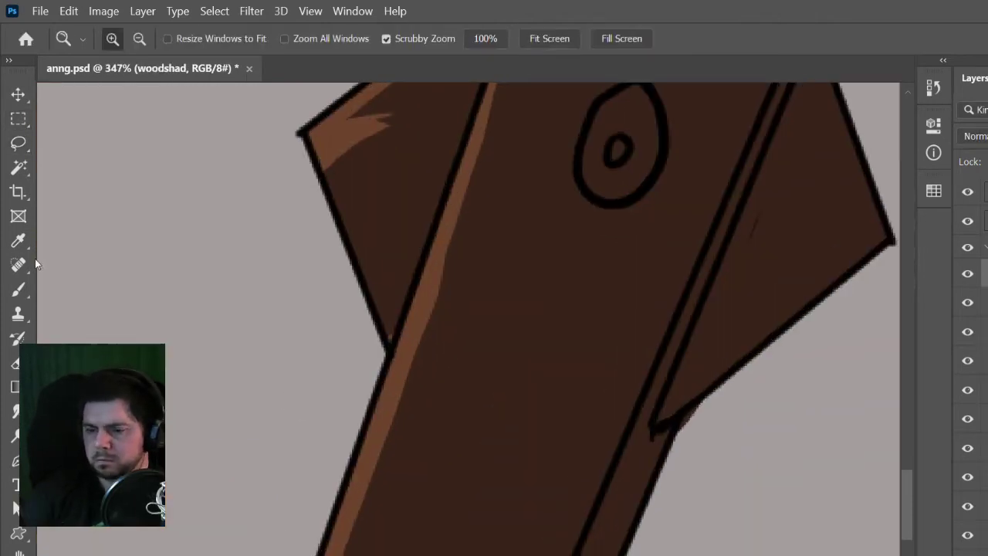
pyautogui.press('b')
pyautogui.moveTo(699, 318); pyautogui.dragTo(656, 374)
pyautogui.press('e')
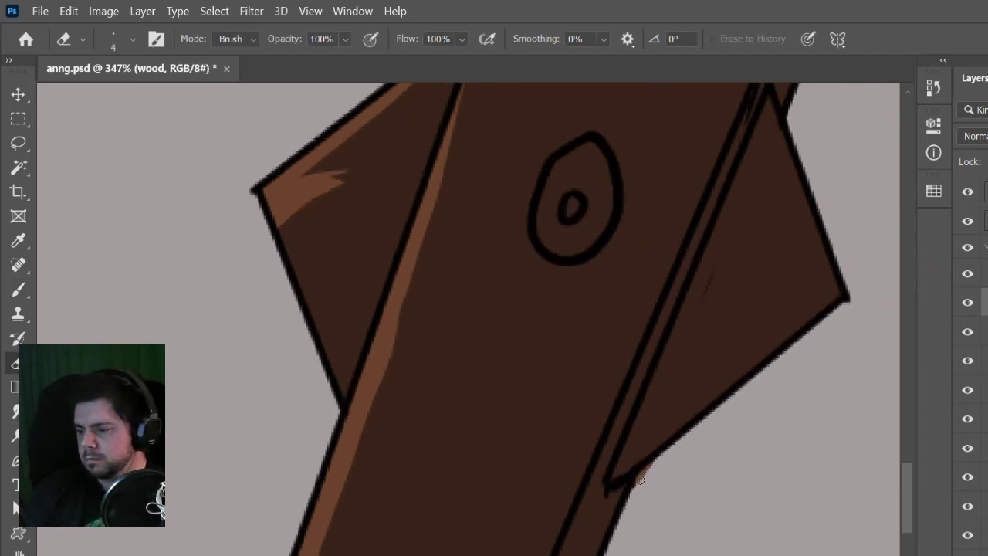
pyautogui.moveTo(813, 158); pyautogui.dragTo(721, 412)
# - Paint the staff's round knob lighter brown on the woodshad layer with a 10 px brush and save the document
pyautogui.hotkey('alt', ']')
pyautogui.press('i')
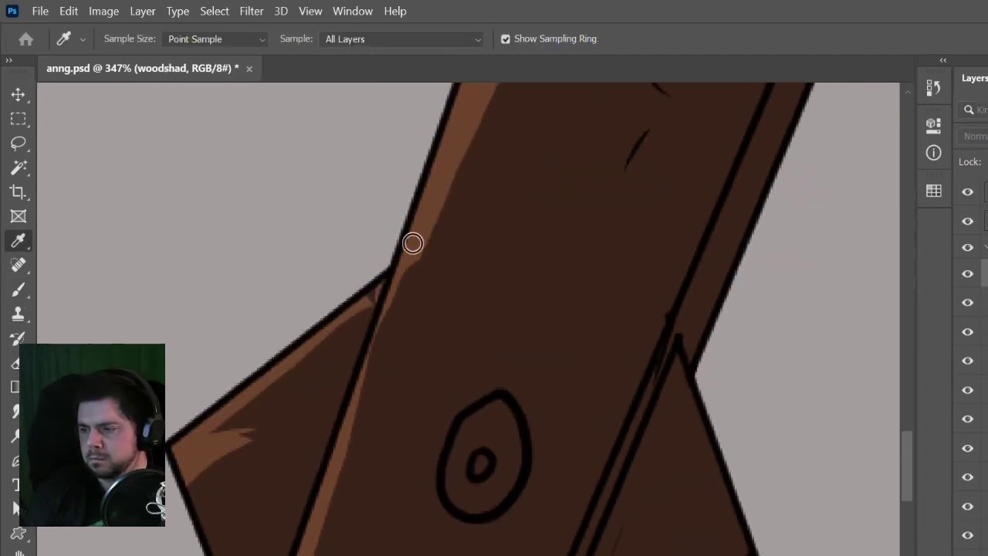
pyautogui.press('b')
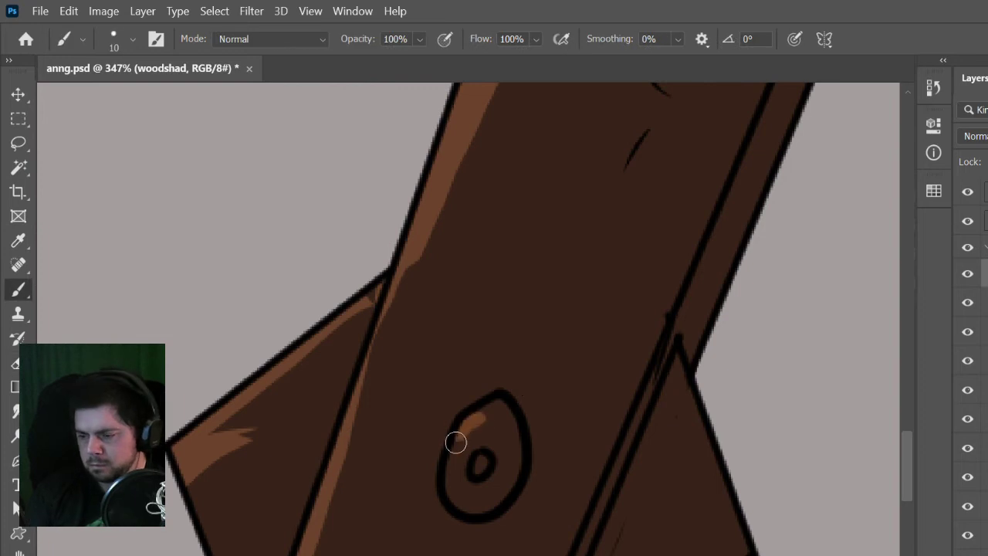
pyautogui.keyDown('alt'); pyautogui.click(189, 467); pyautogui.keyUp('alt')
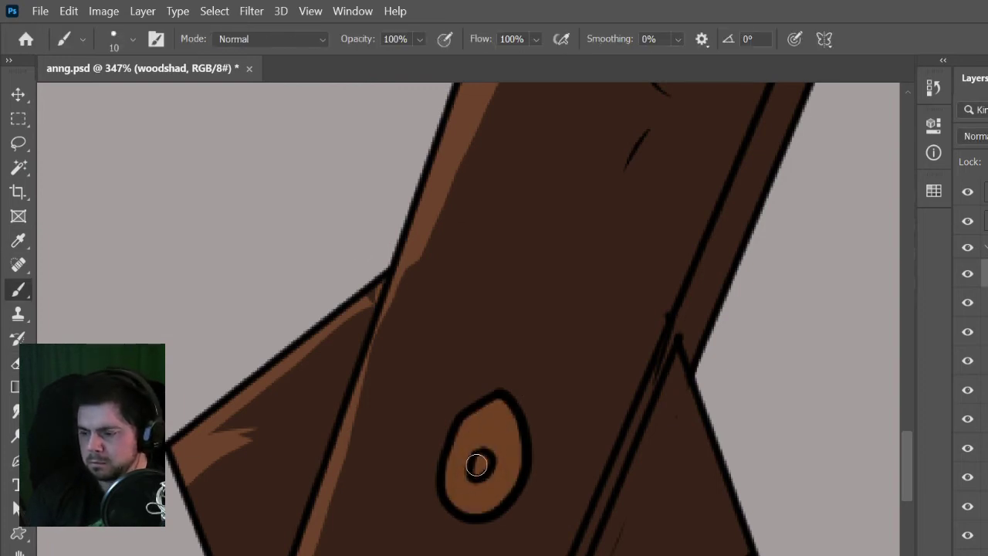
pyautogui.press('z')
pyautogui.moveTo(466, 431)
pyautogui.mouseDown()
pyautogui.moveTo(458, 445)
pyautogui.moveTo(573, 364)
pyautogui.mouseUp()
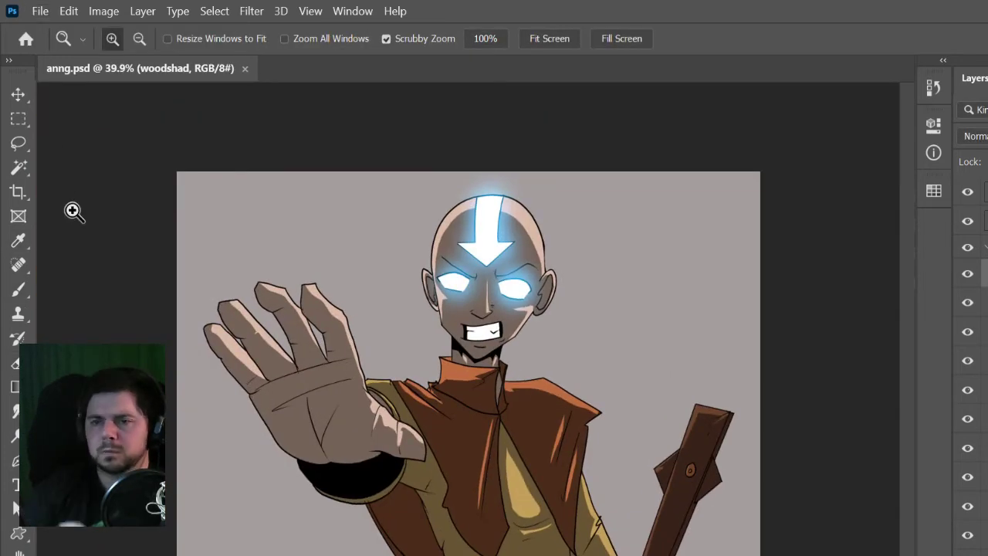
# - Fill the background with dark slate blue and add a darker Lasso-drawn mountain silhouette on a new layer behind the character
pyautogui.press('Delete')
pyautogui.hotkey('ctrl', 'z')
pyautogui.press('l')
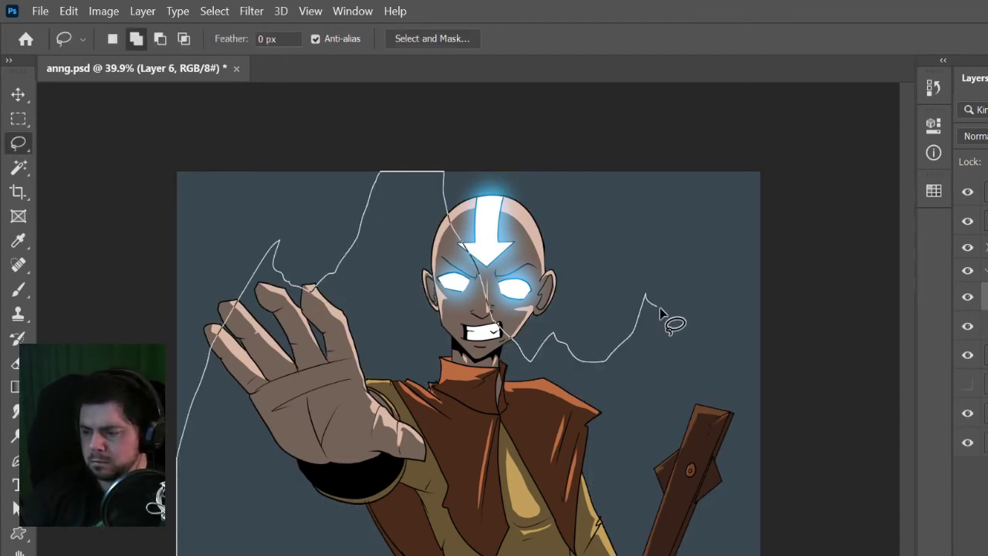
pyautogui.press('i')
pyautogui.press('l')
pyautogui.hotkey('alt', 'BackSpace')
pyautogui.hotkey('ctrl', 'd')
pyautogui.press('m')
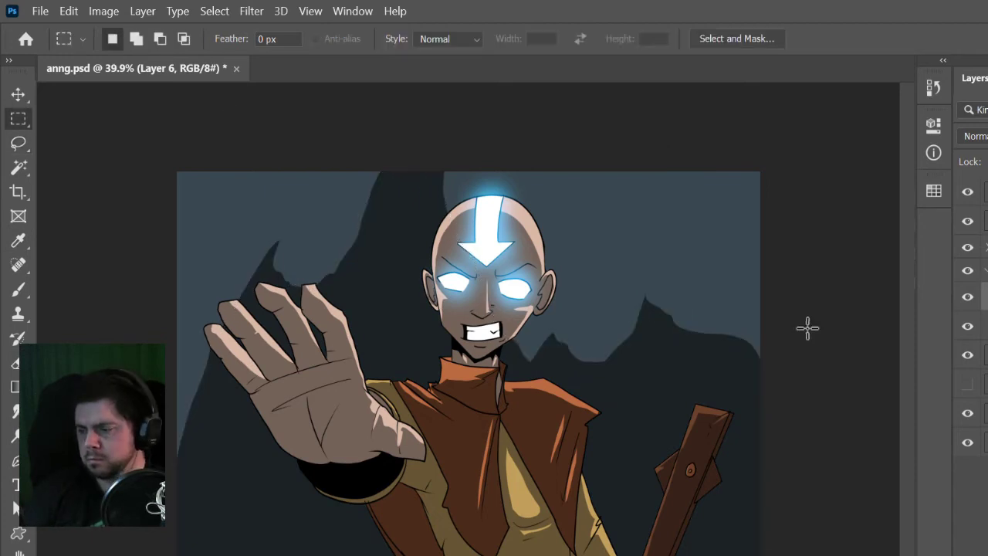
# - Select the whole canvas and draw a dark gradient fading upward over the sky on a new layer
pyautogui.press('i')
pyautogui.press('m')
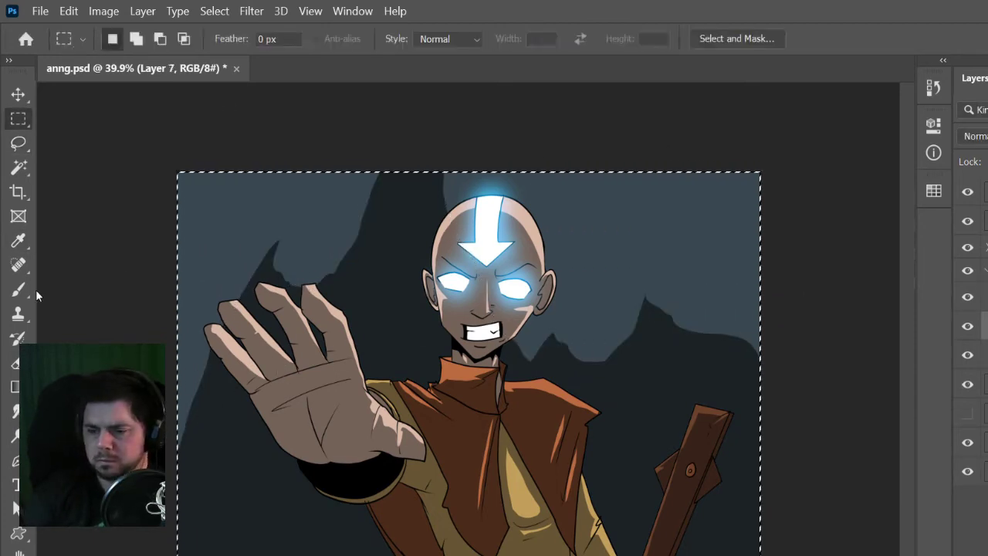
pyautogui.press('g')
pyautogui.moveTo(413, 363); pyautogui.dragTo(413, 119)
# - Sample the arrow's blue glow and draw a blue-to-transparent gradient down from the top of the sky on a new layer
pyautogui.press('i')
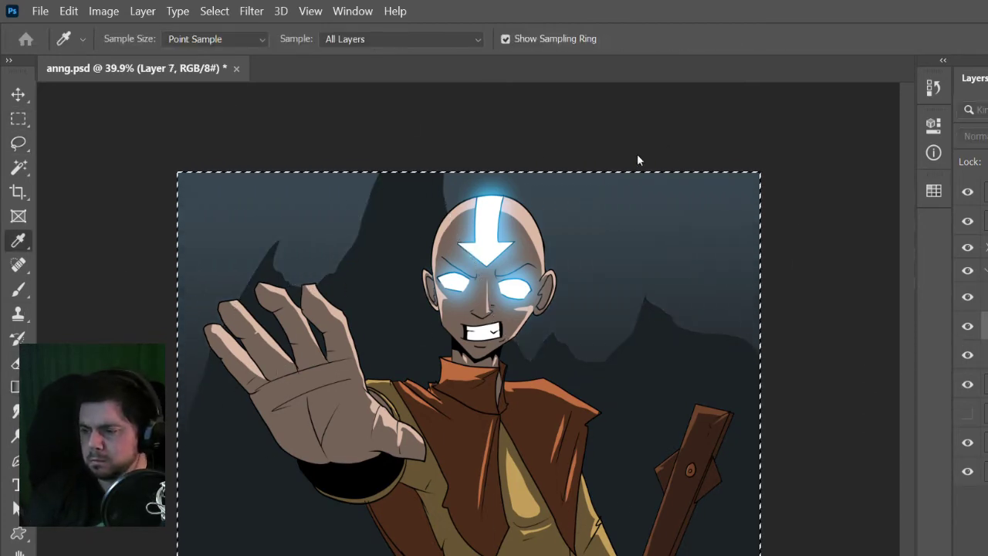
pyautogui.click(491, 187)
pyautogui.press('g')
pyautogui.moveTo(547, 174); pyautogui.dragTo(547, 278)
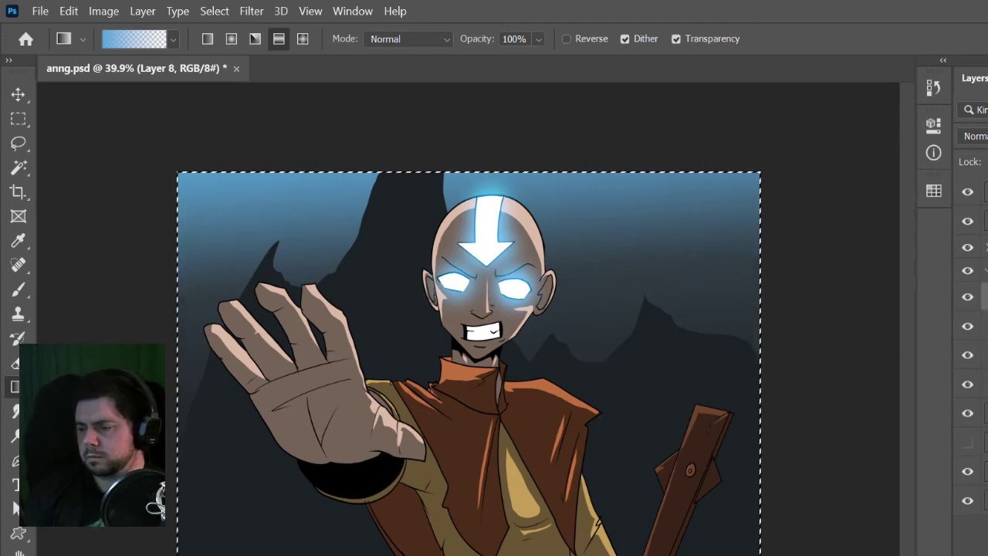
# - Paint mist across the lower background with a 1001 px cloud brush in a colour sampled from the sky
pyautogui.click(19, 289)
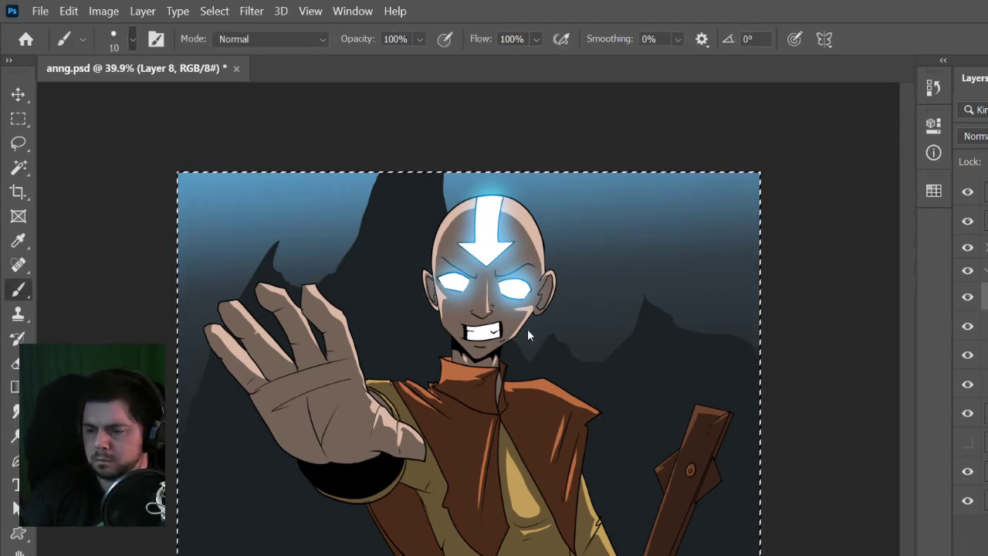
pyautogui.press('i')
pyautogui.click(339, 257)
pyautogui.press('b')
pyautogui.moveTo(231, 479)
pyautogui.mouseDown()
pyautogui.moveTo(325, 432)
pyautogui.moveTo(656, 479)
pyautogui.mouseUp()
pyautogui.moveTo(232, 524); pyautogui.dragTo(838, 497)
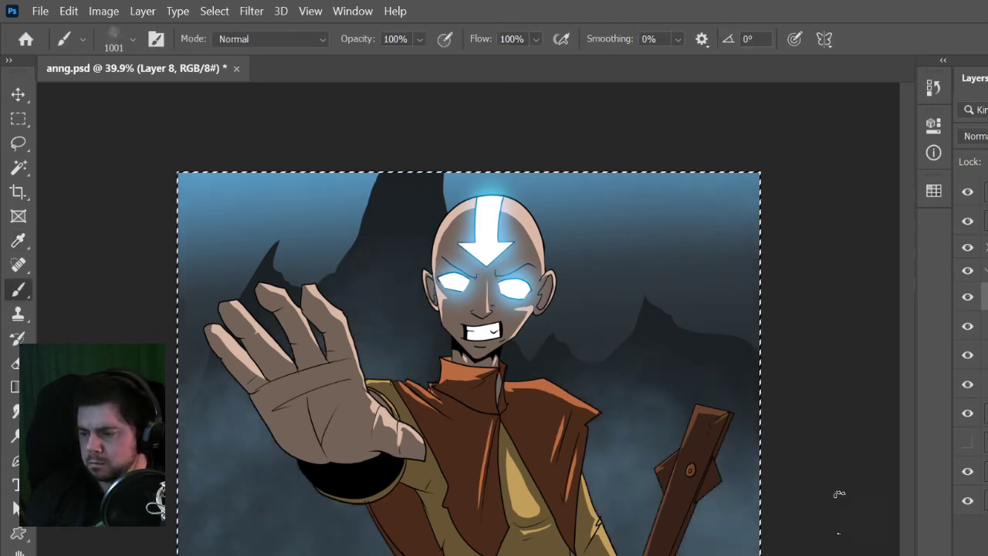
# - Paint faint mist over the character's lower robe and the staff on a new layer above them and deselect
pyautogui.hotkey('alt', '[')
pyautogui.moveTo(231, 517); pyautogui.dragTo(694, 502)
pyautogui.hotkey('ctrl', 'z')
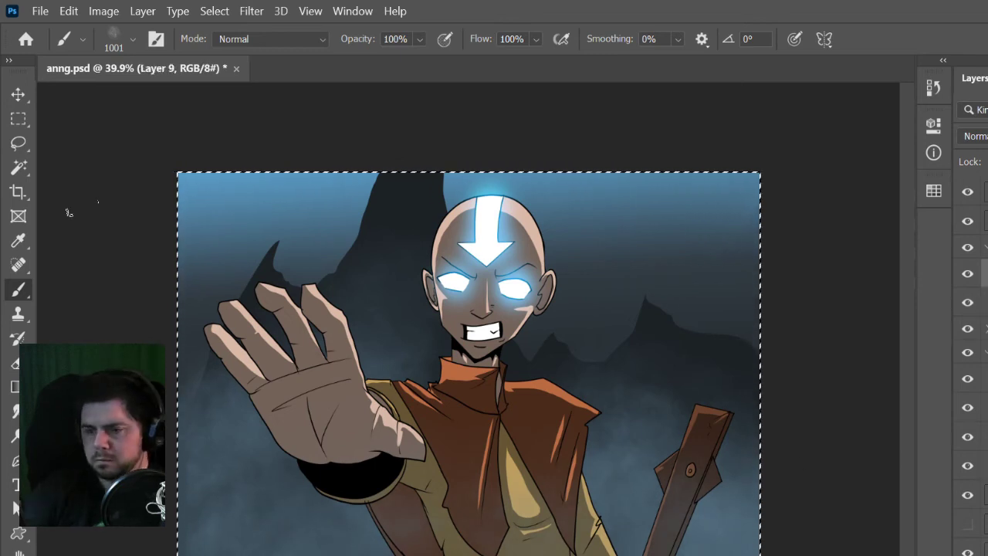
pyautogui.press('l')
pyautogui.press('m')
pyautogui.hotkey('ctrl', 'd')
# - Select sweeping wind streaks across the lower picture with the Lasso and fill them with a pale blue-to-transparent gradient
pyautogui.press('l')
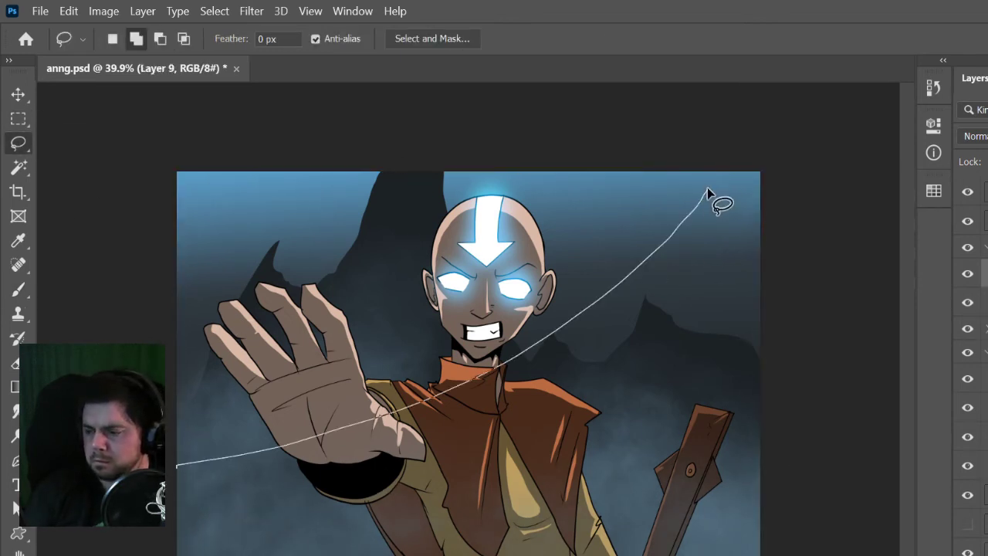
pyautogui.moveTo(752, 460); pyautogui.dragTo(754, 462)
pyautogui.press('i')
pyautogui.press('g')
pyautogui.moveTo(640, 162); pyautogui.dragTo(969, 124)
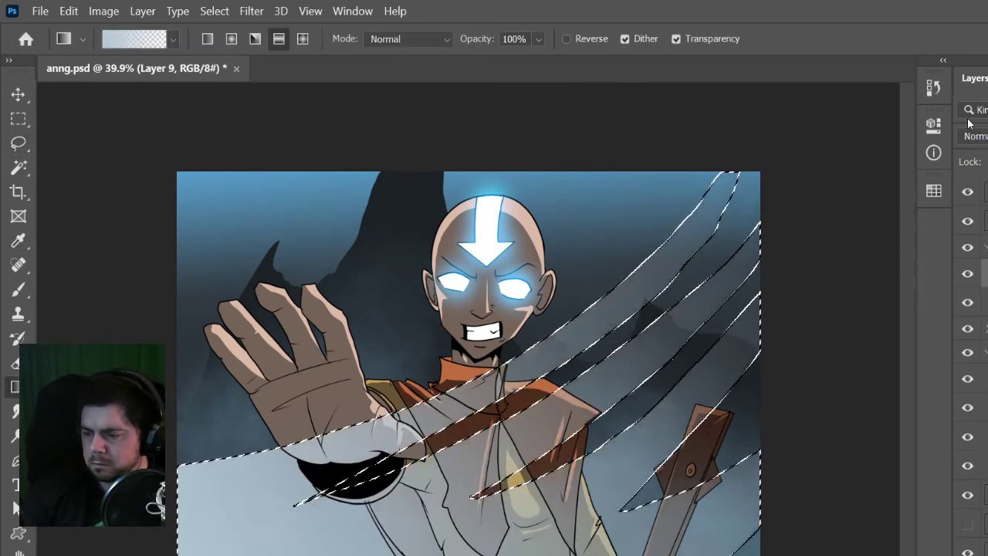
# - Redo the pale gradient in the wind streaks, deselect, and cut an extra thin streak out below the outstretched hand
pyautogui.hotkey('ctrl', 'z')
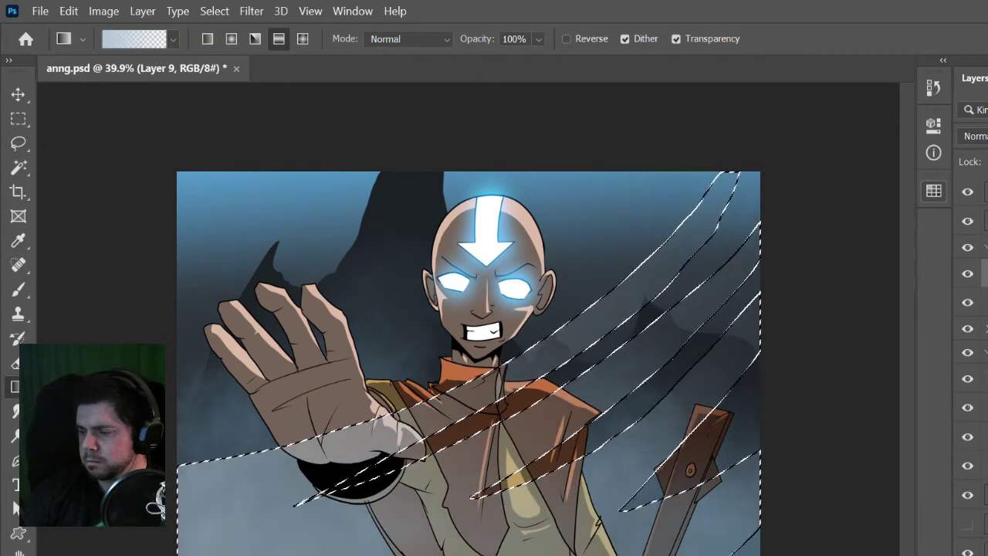
pyautogui.press('m')
pyautogui.hotkey('ctrl', 'd')
pyautogui.hotkey('ctrl', 'shift', 'z')
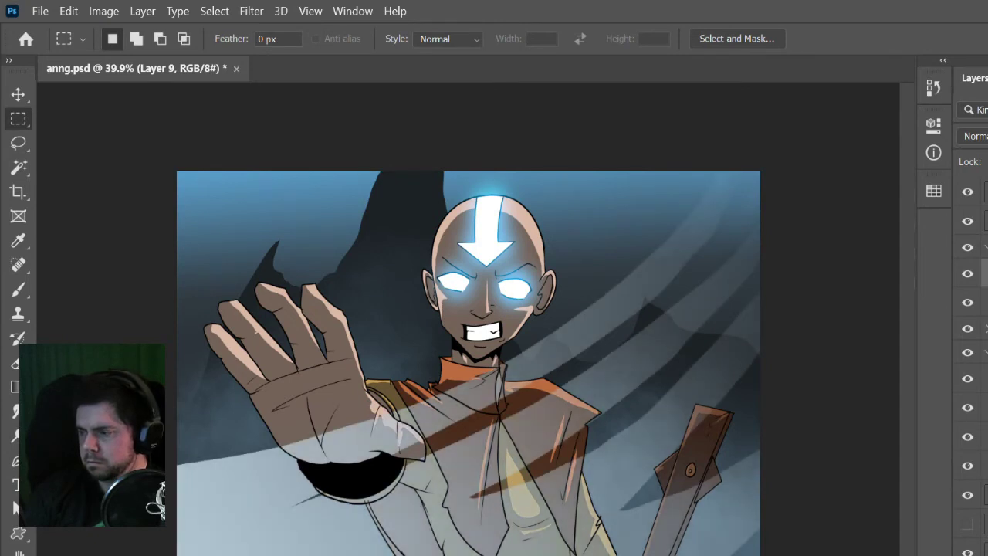
pyautogui.press('l')
pyautogui.press('m')
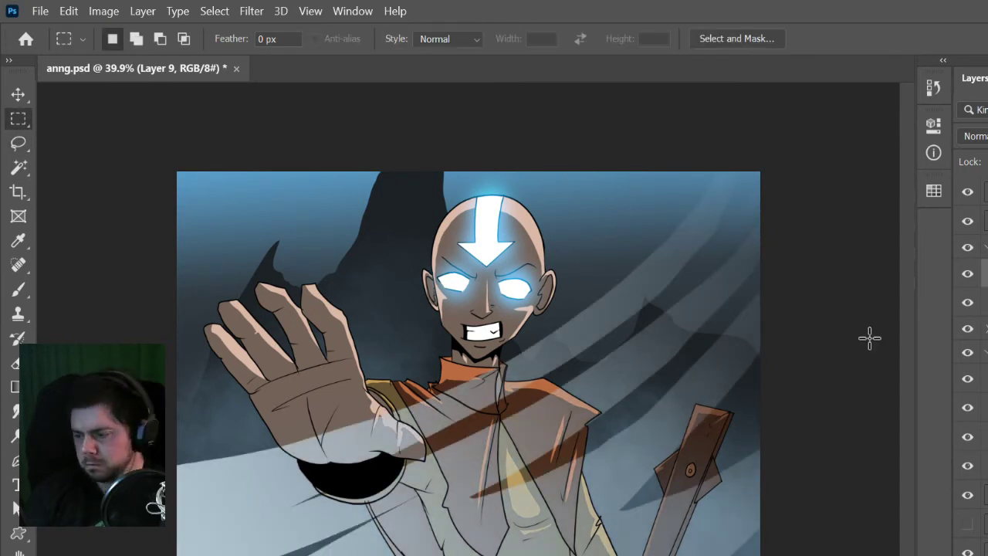
# - On a new layer behind the character, select a second set of curved wind streaks with the Lasso, subtracting pointed gaps
pyautogui.press('l')
pyautogui.moveTo(525, 172); pyautogui.dragTo(278, 288)
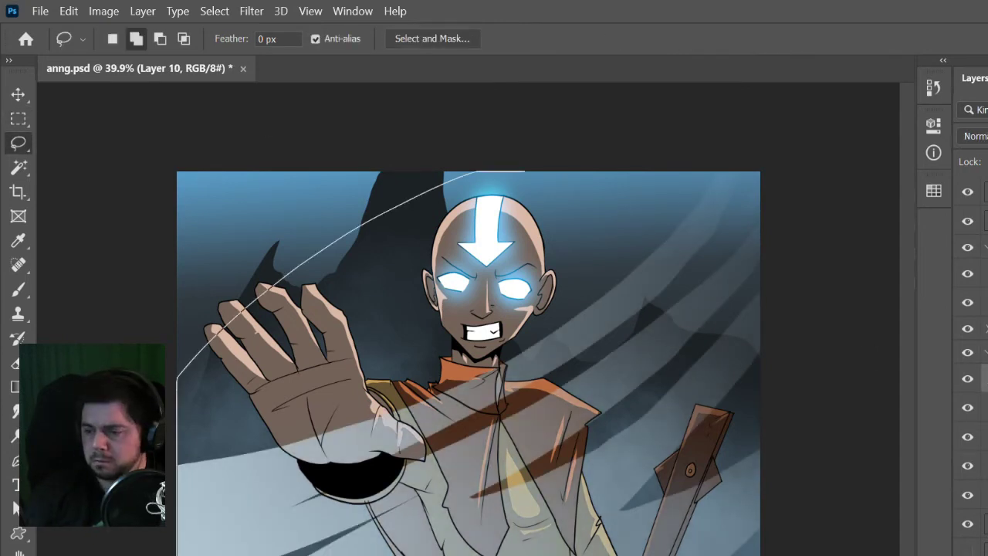
pyautogui.moveTo(737, 154)
pyautogui.keyDown('alt'); pyautogui.mouseDown()
pyautogui.moveTo(633, 231)
pyautogui.moveTo(378, 364)
pyautogui.moveTo(587, 193)
pyautogui.moveTo(772, 189)
pyautogui.mouseUp(); pyautogui.keyUp('alt')
pyautogui.moveTo(401, 204)
pyautogui.keyDown('alt'); pyautogui.mouseDown()
pyautogui.moveTo(243, 353)
pyautogui.moveTo(397, 221)
pyautogui.mouseUp(); pyautogui.keyUp('alt')
pyautogui.keyDown('alt'); pyautogui.moveTo(220, 554); pyautogui.dragTo(893, 379); pyautogui.keyUp('alt')
# - Fill the second wind streak selection with translucent pale blue and deselect
pyautogui.hotkey('alt', 'BackSpace')
pyautogui.hotkey('ctrl', 'z')
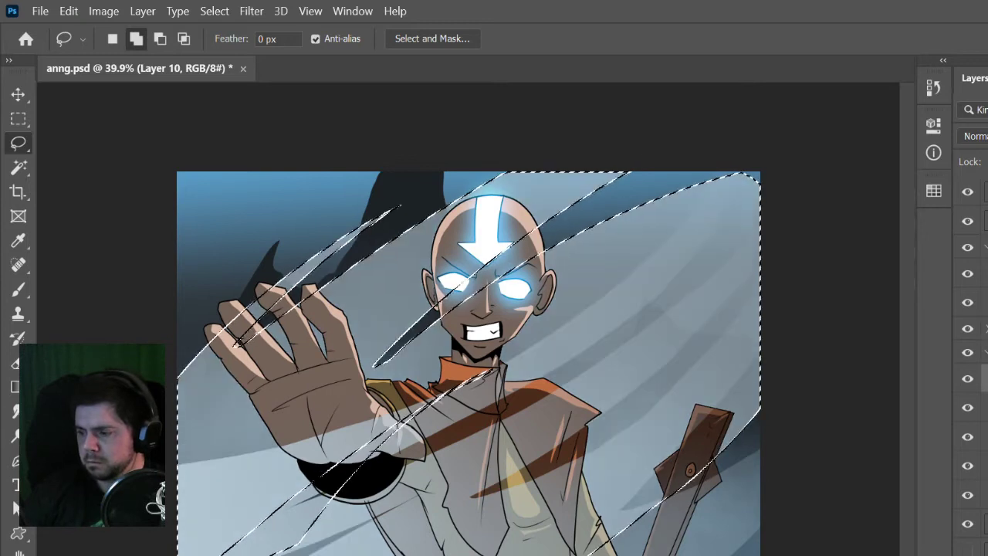
pyautogui.press('m')
pyautogui.hotkey('ctrl', 'd')
# - Add a handwritten white signature beside the base of the staff on a new layer with a 7 px brush and save
pyautogui.hotkey('ctrl', 'shift', 'alt', 'n')
pyautogui.press('z')
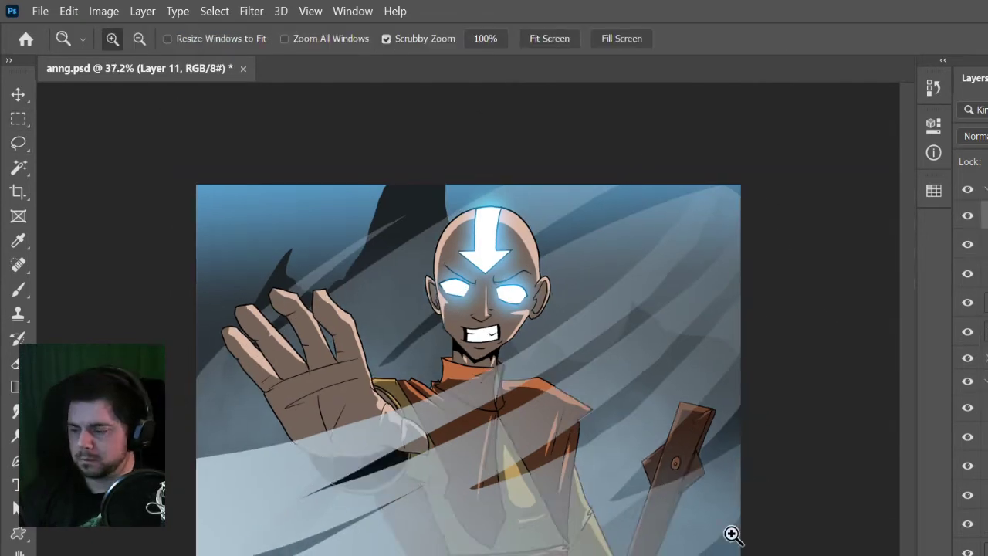
pyautogui.click(666, 414)
pyautogui.press('b')
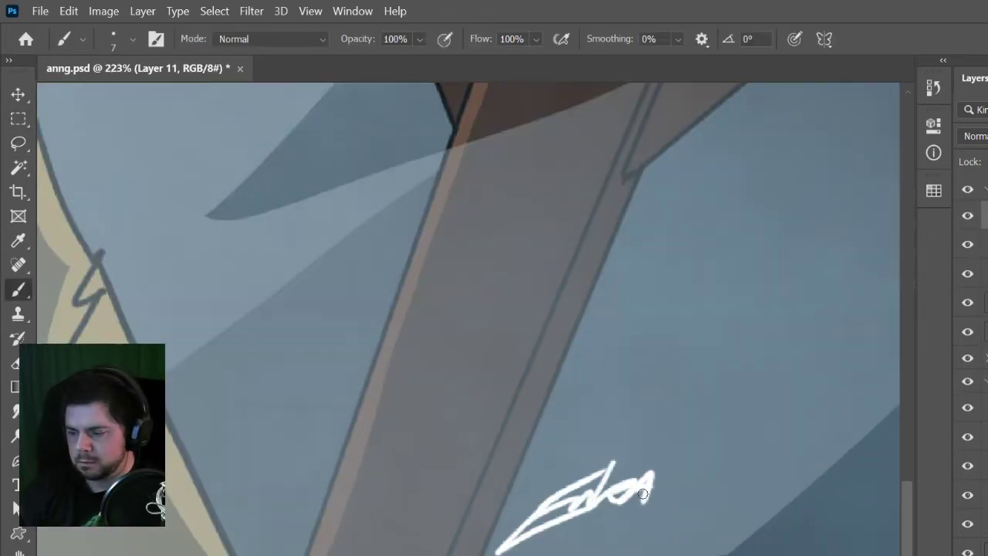
pyautogui.press('z')
pyautogui.scroll(-10, 717, 390)
pyautogui.scroll(2, 717, 391)
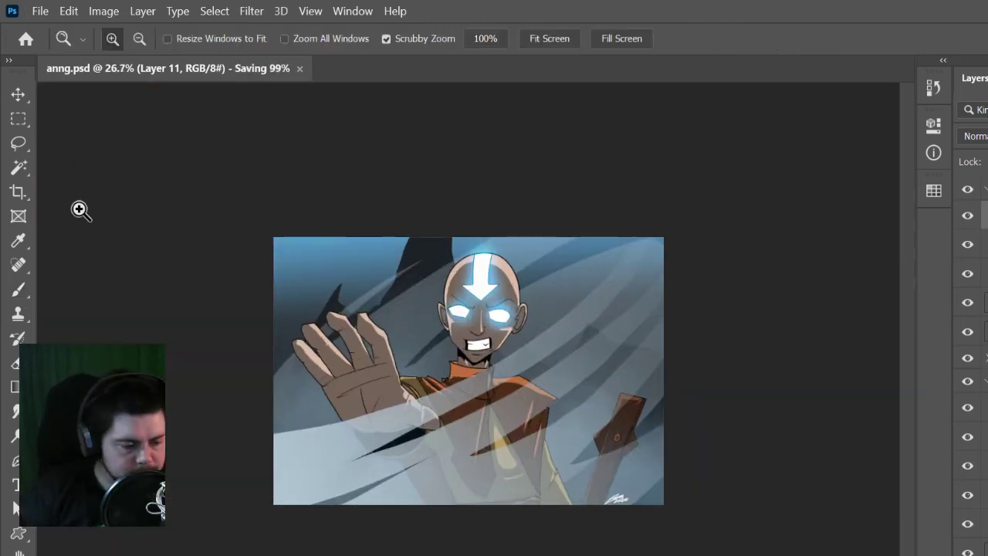